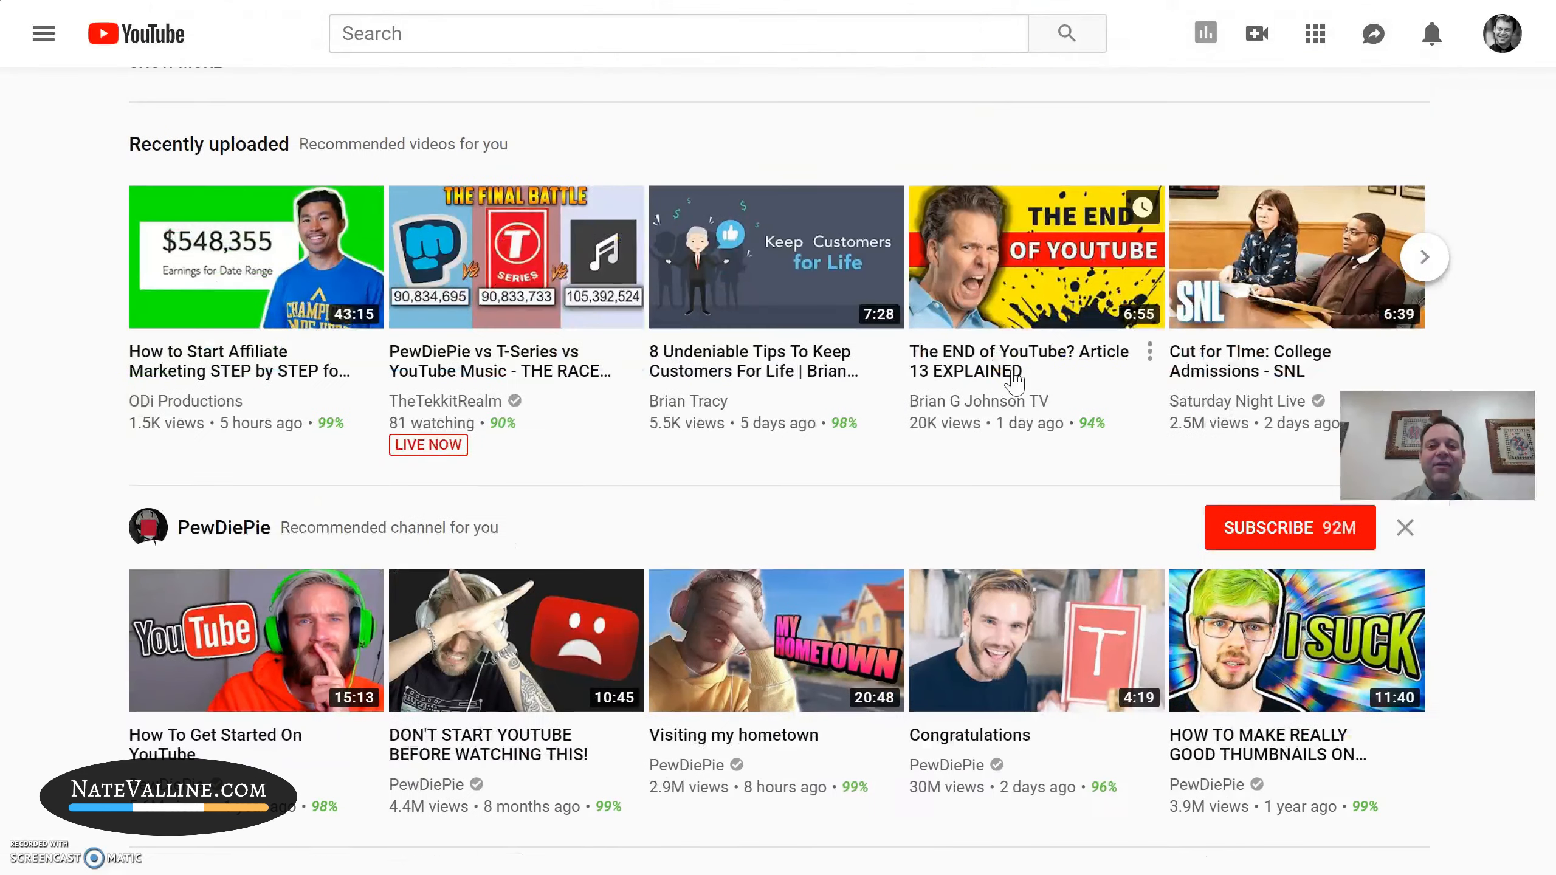
- Examine the video thumbnails in the recommended, subscription and topic sections of the YouTube home page
mouse_move(1014, 377)
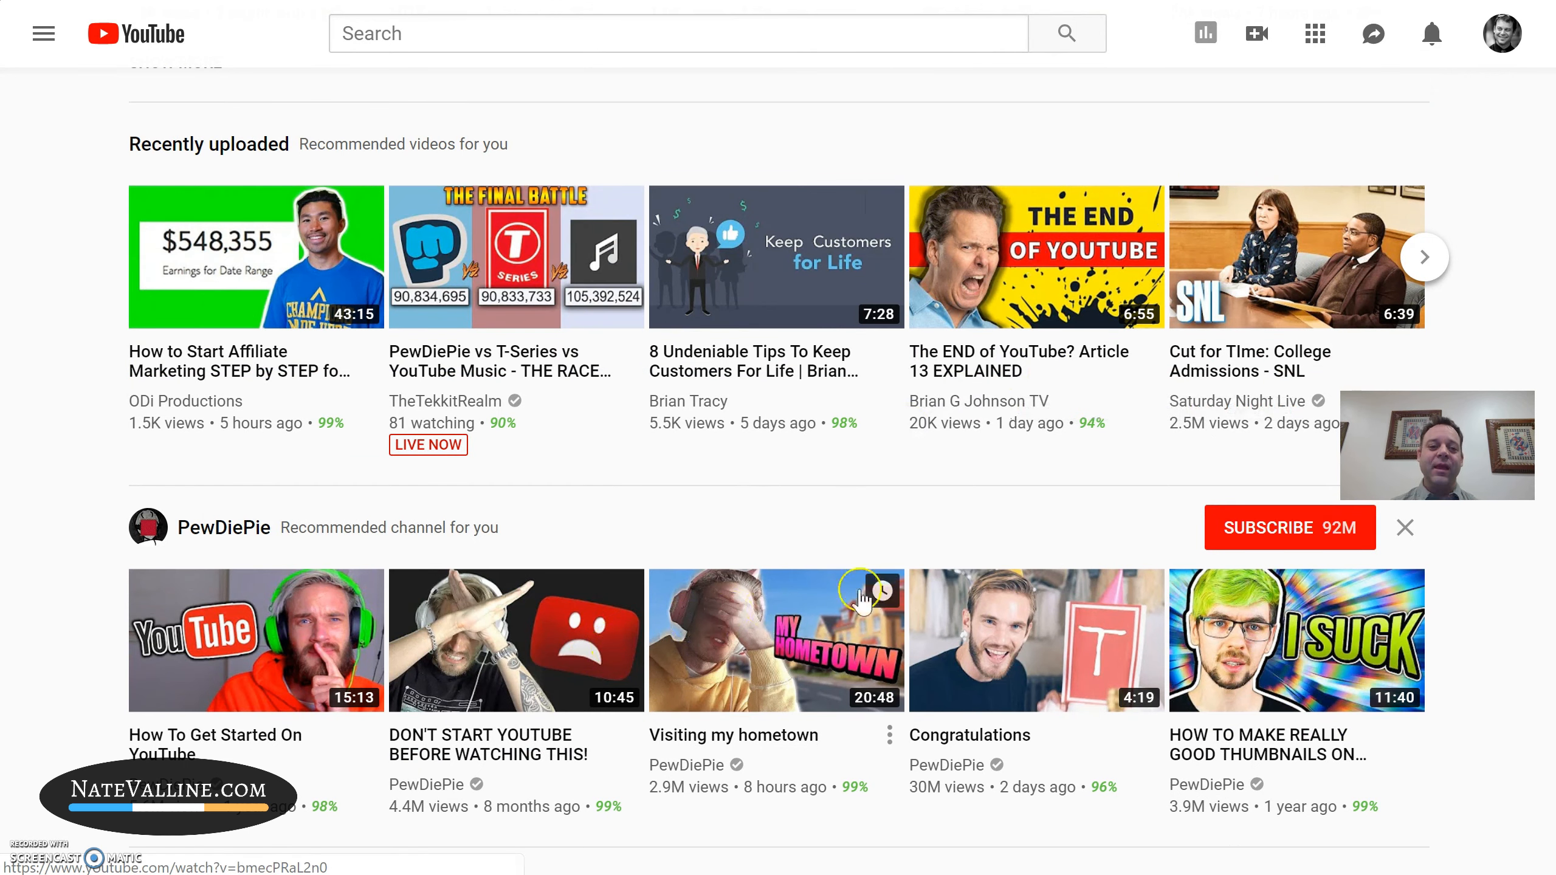
scroll(912, 567, down, 2)
mouse_move(913, 570)
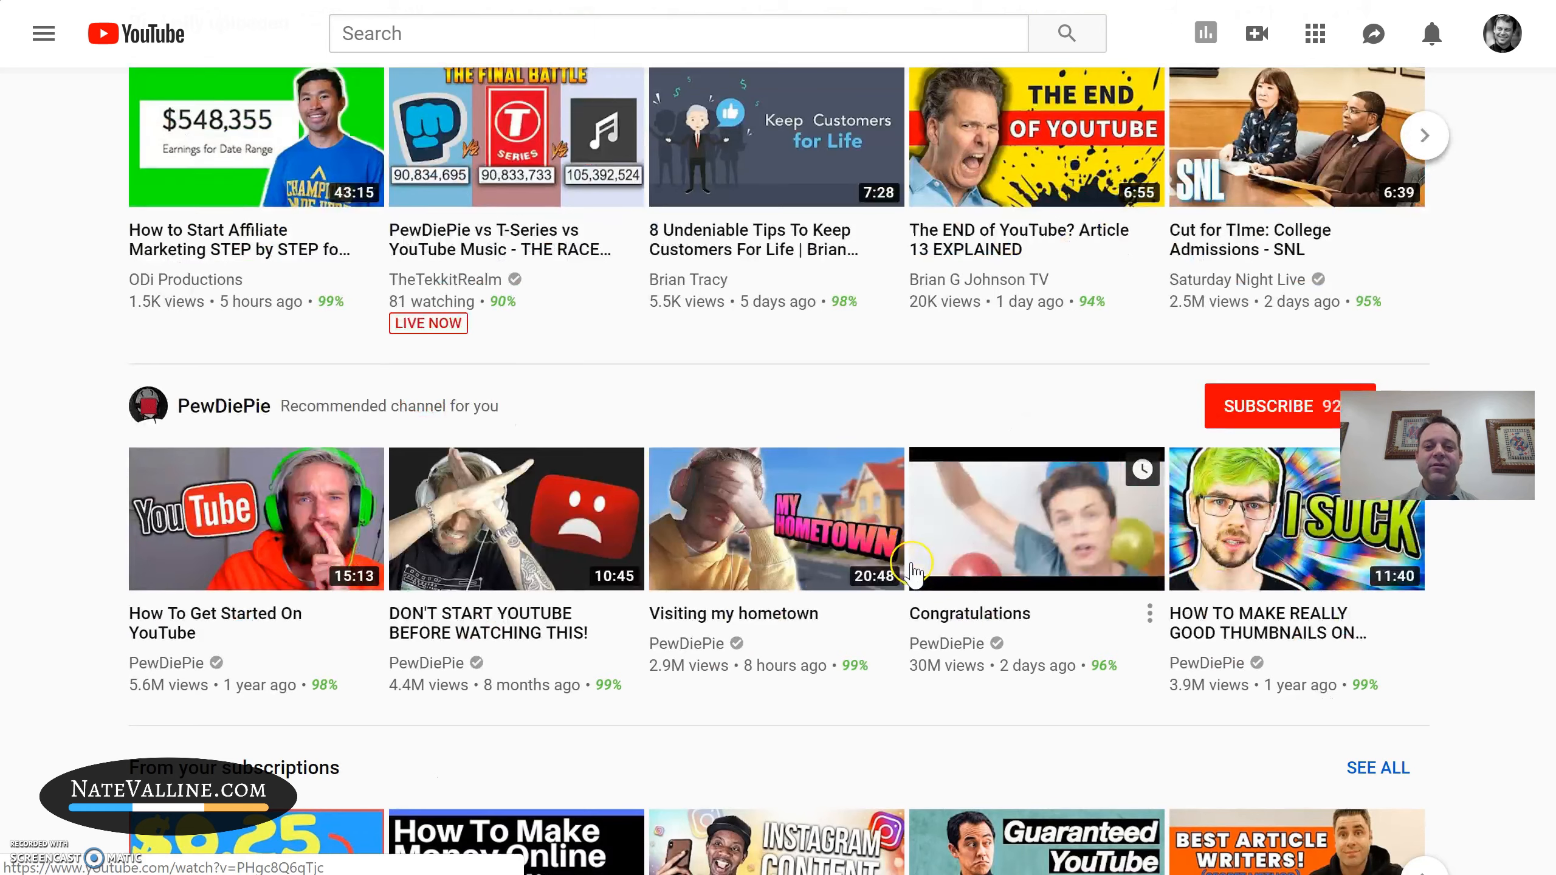
scroll(904, 584, down, 4)
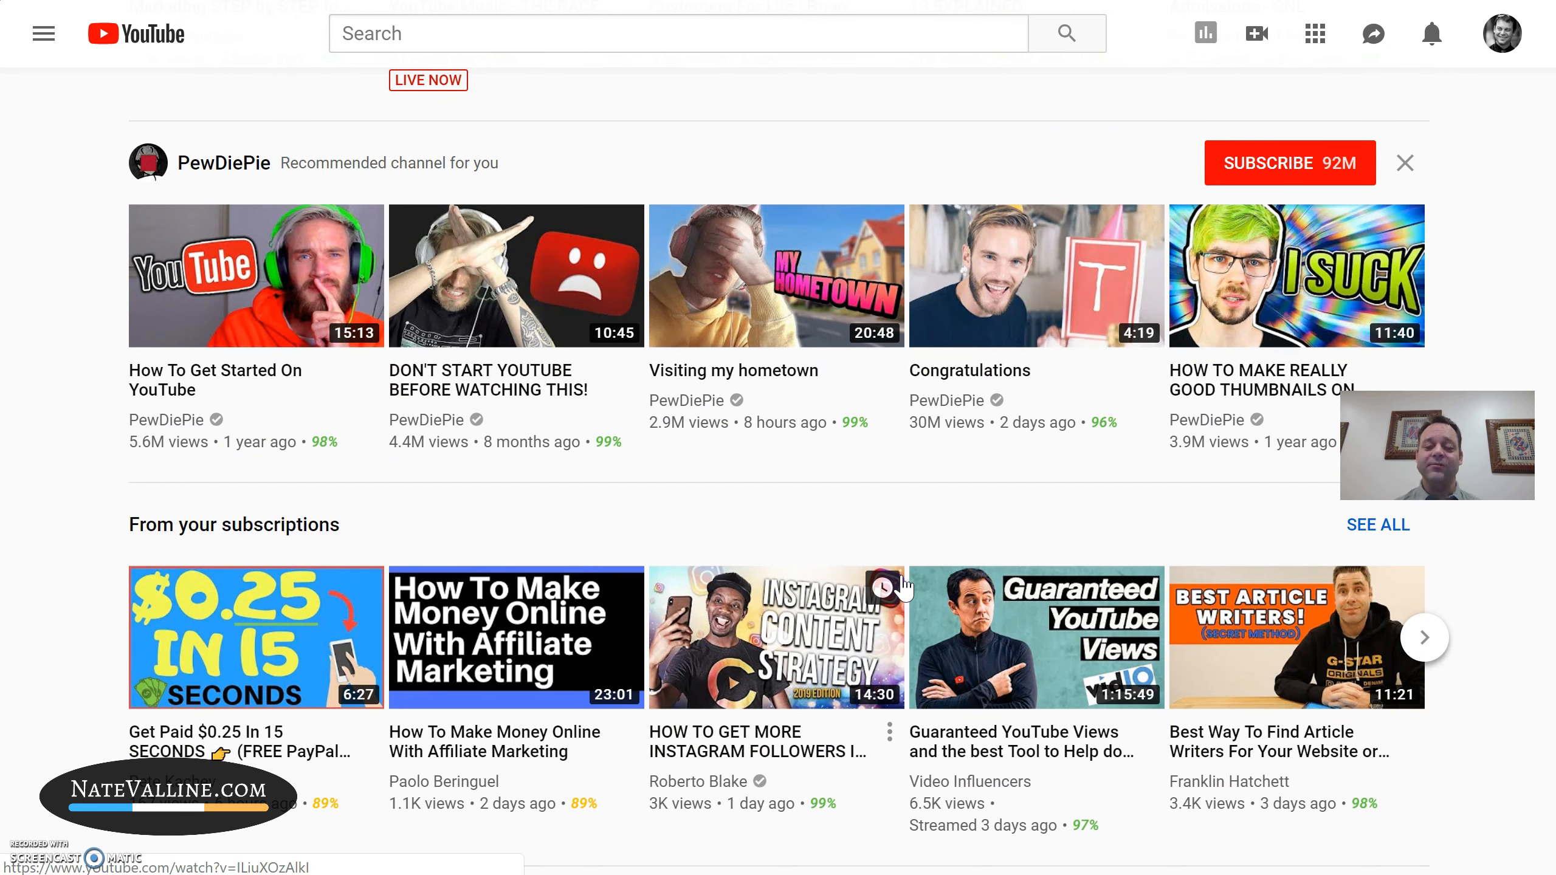
scroll(904, 589, down, 2)
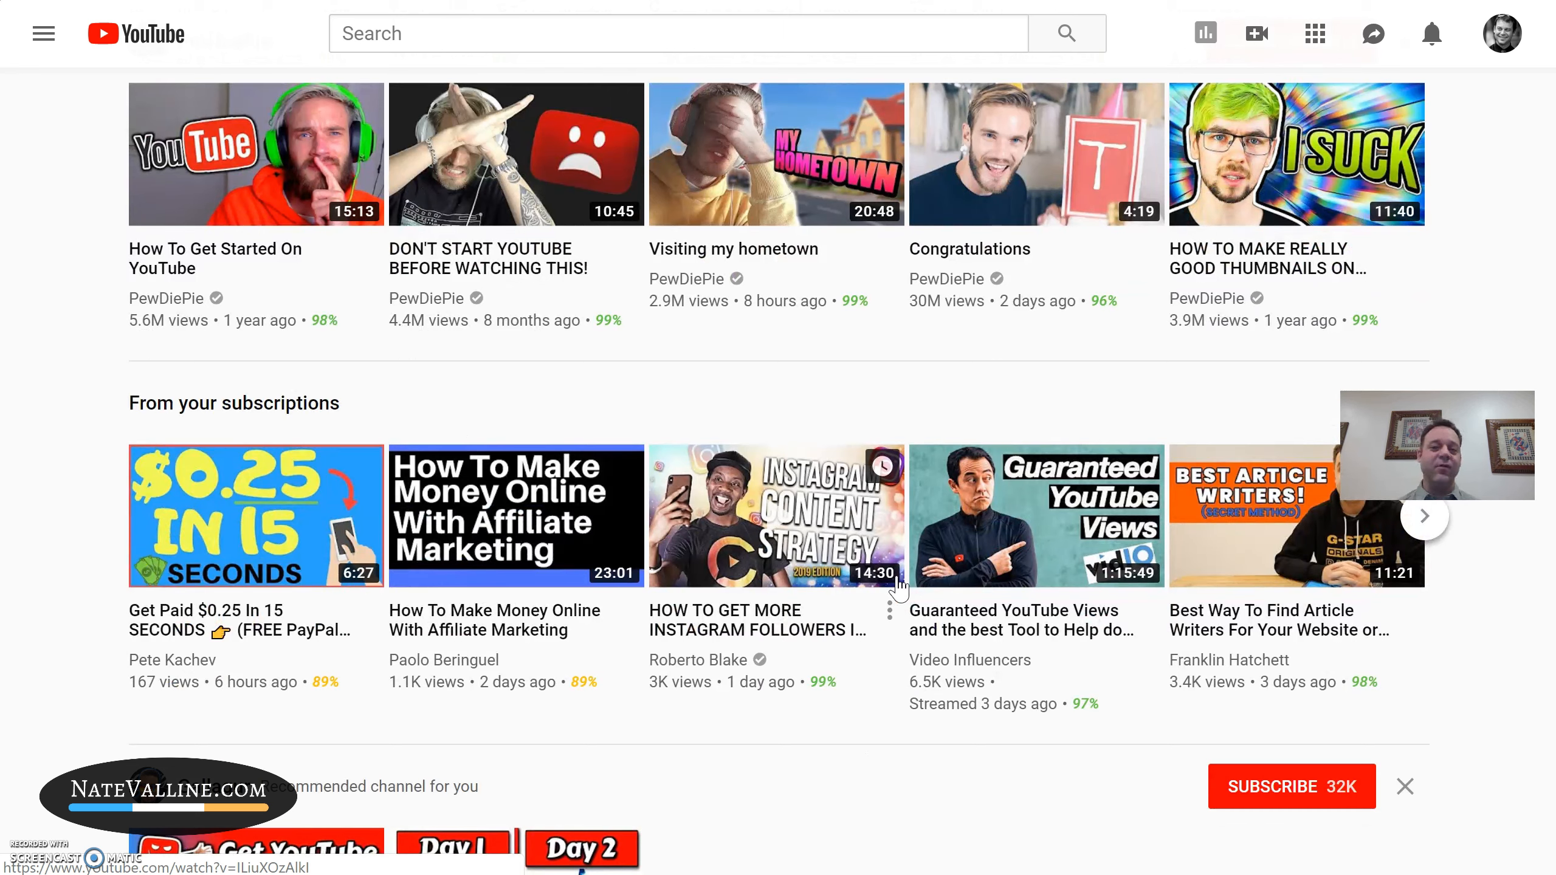
mouse_move(1311, 193)
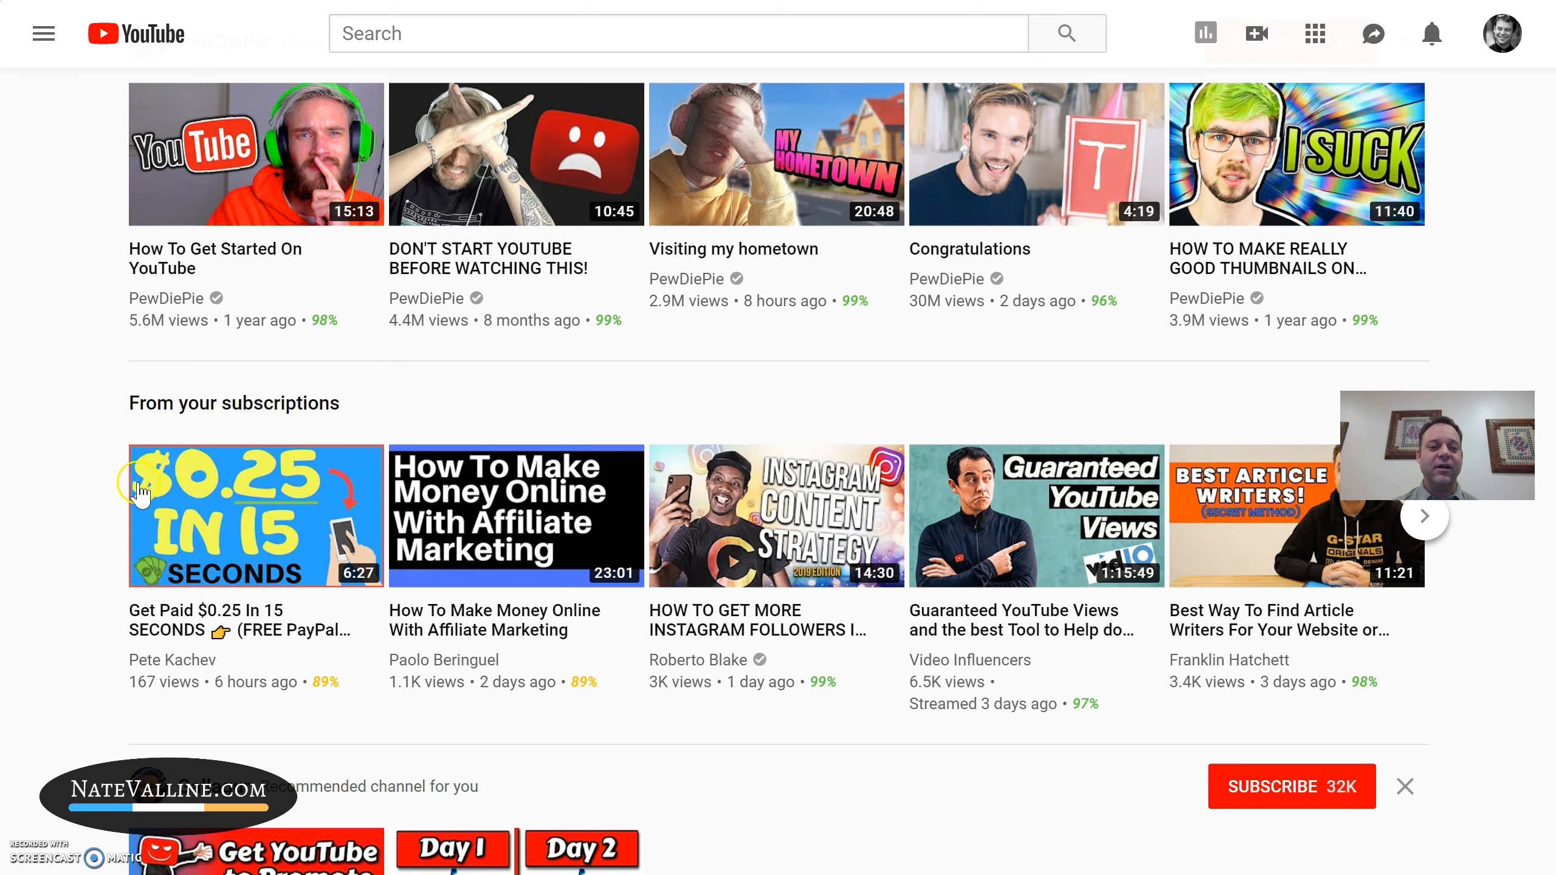
mouse_move(294, 533)
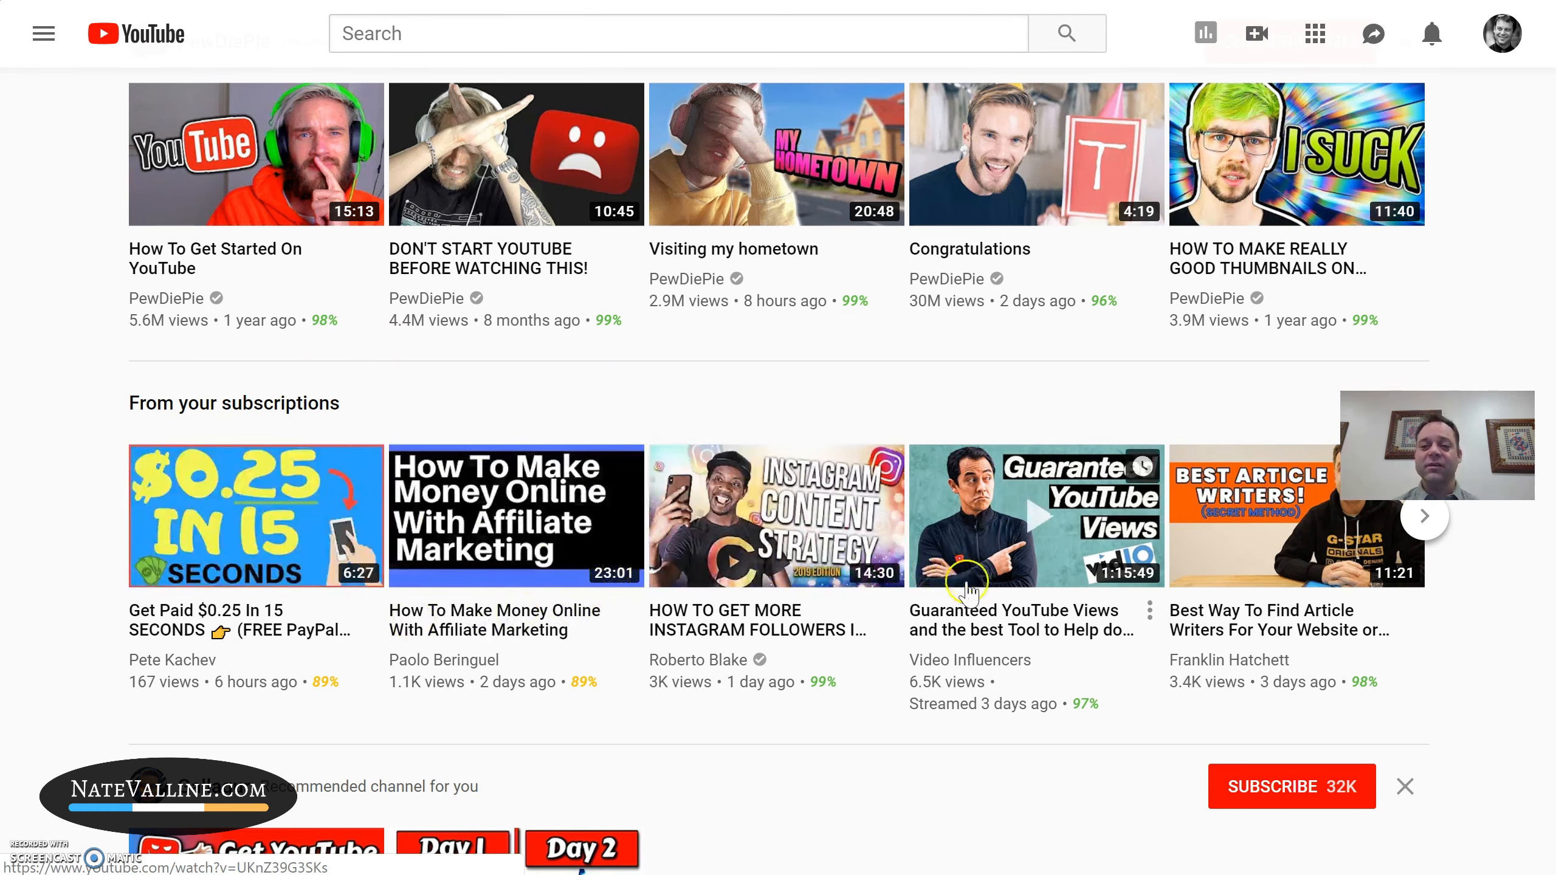
scroll(943, 616, down, 15)
scroll(940, 617, down, 6)
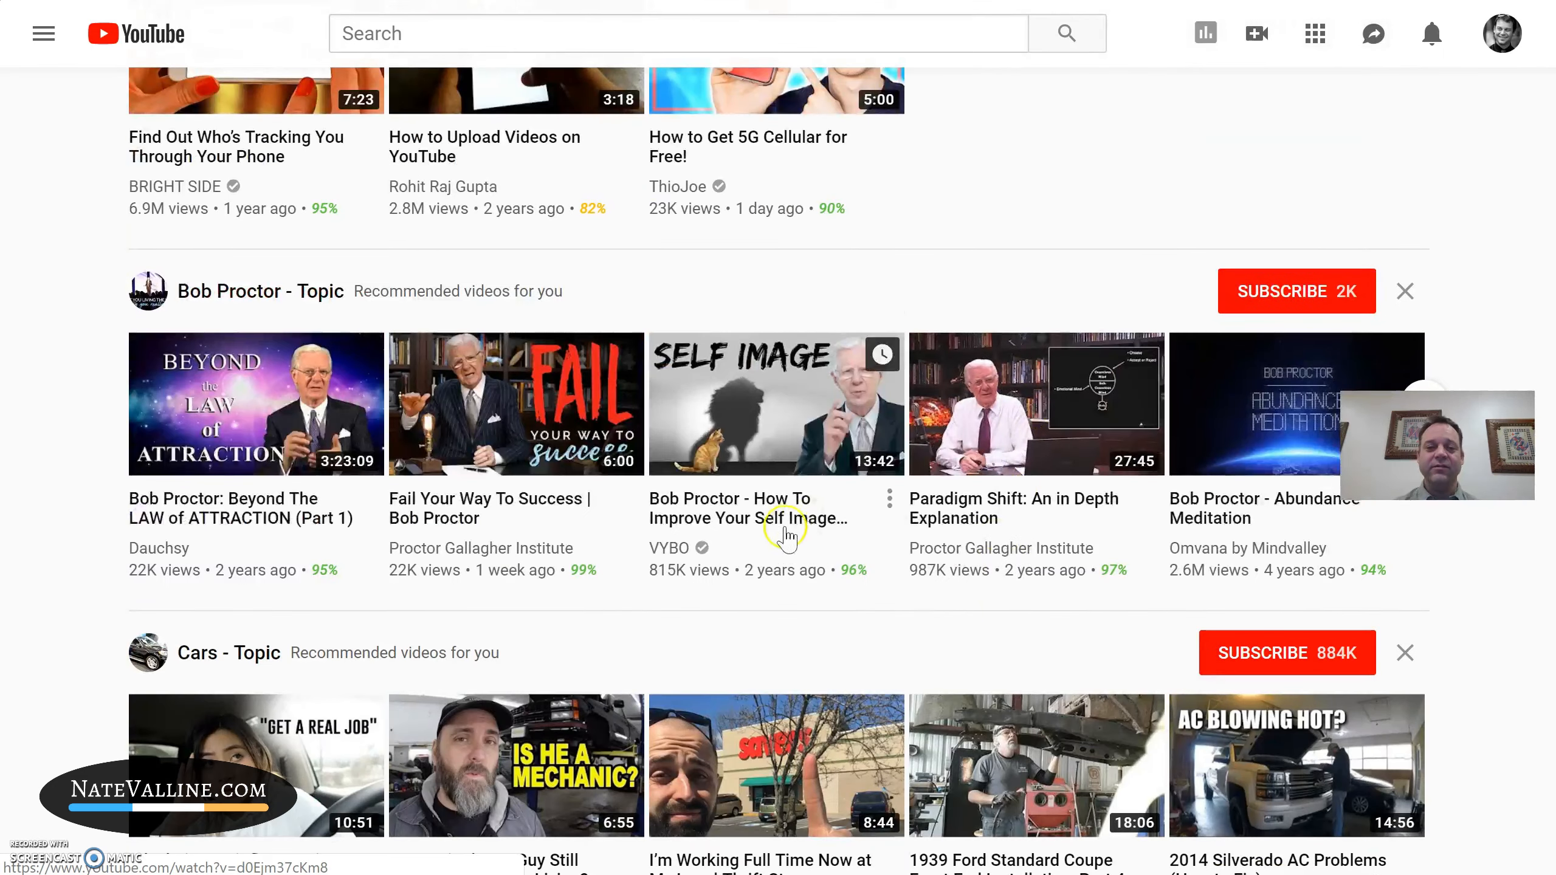
scroll(785, 534, down, 2)
scroll(833, 542, up, 14)
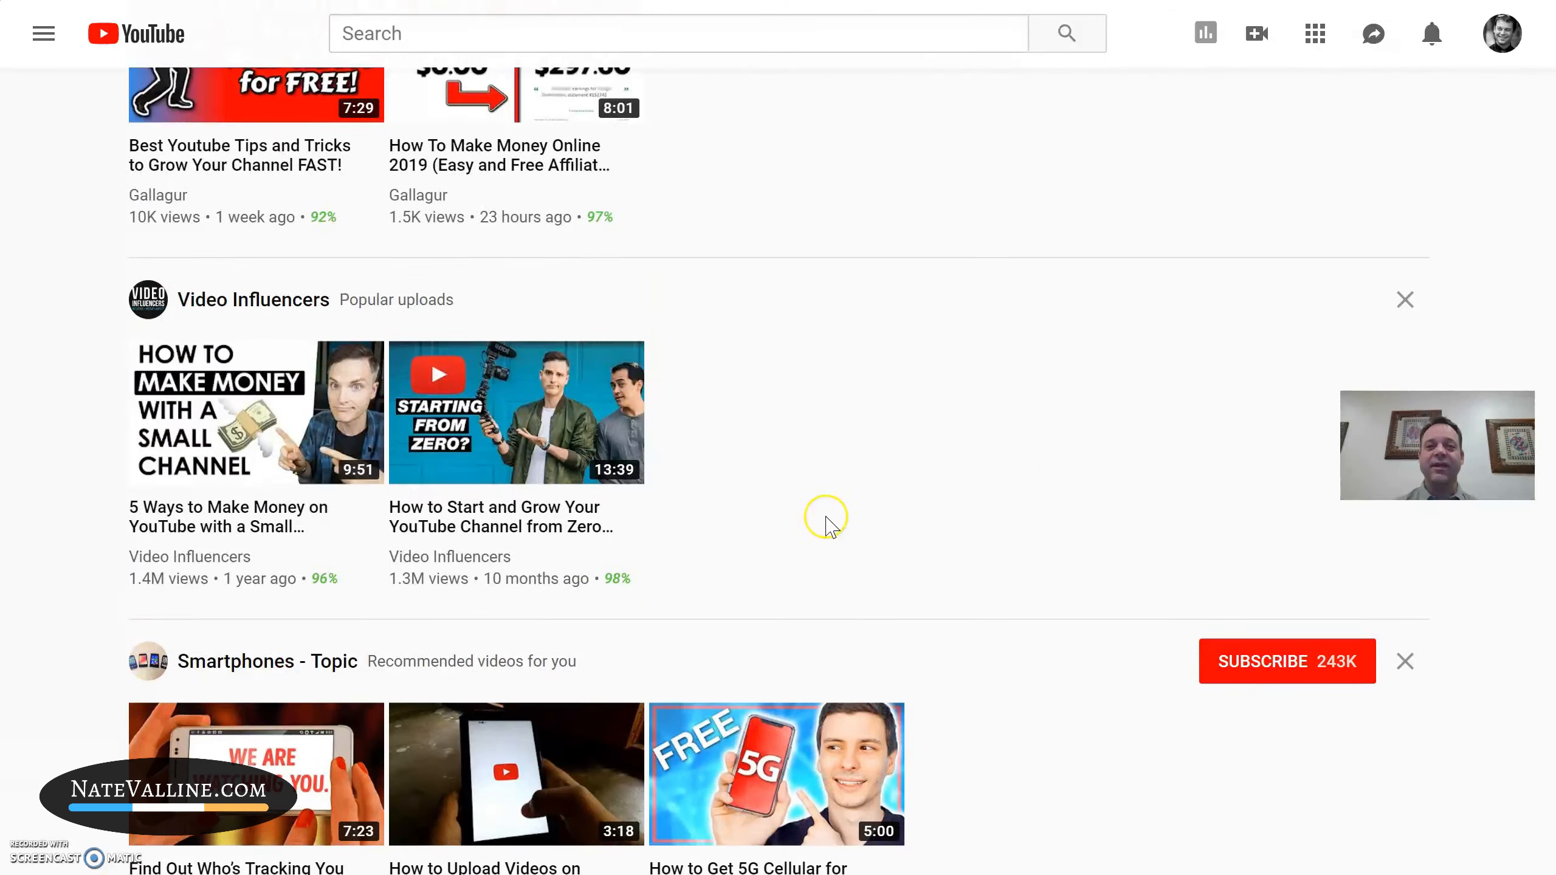
scroll(827, 519, up, 15)
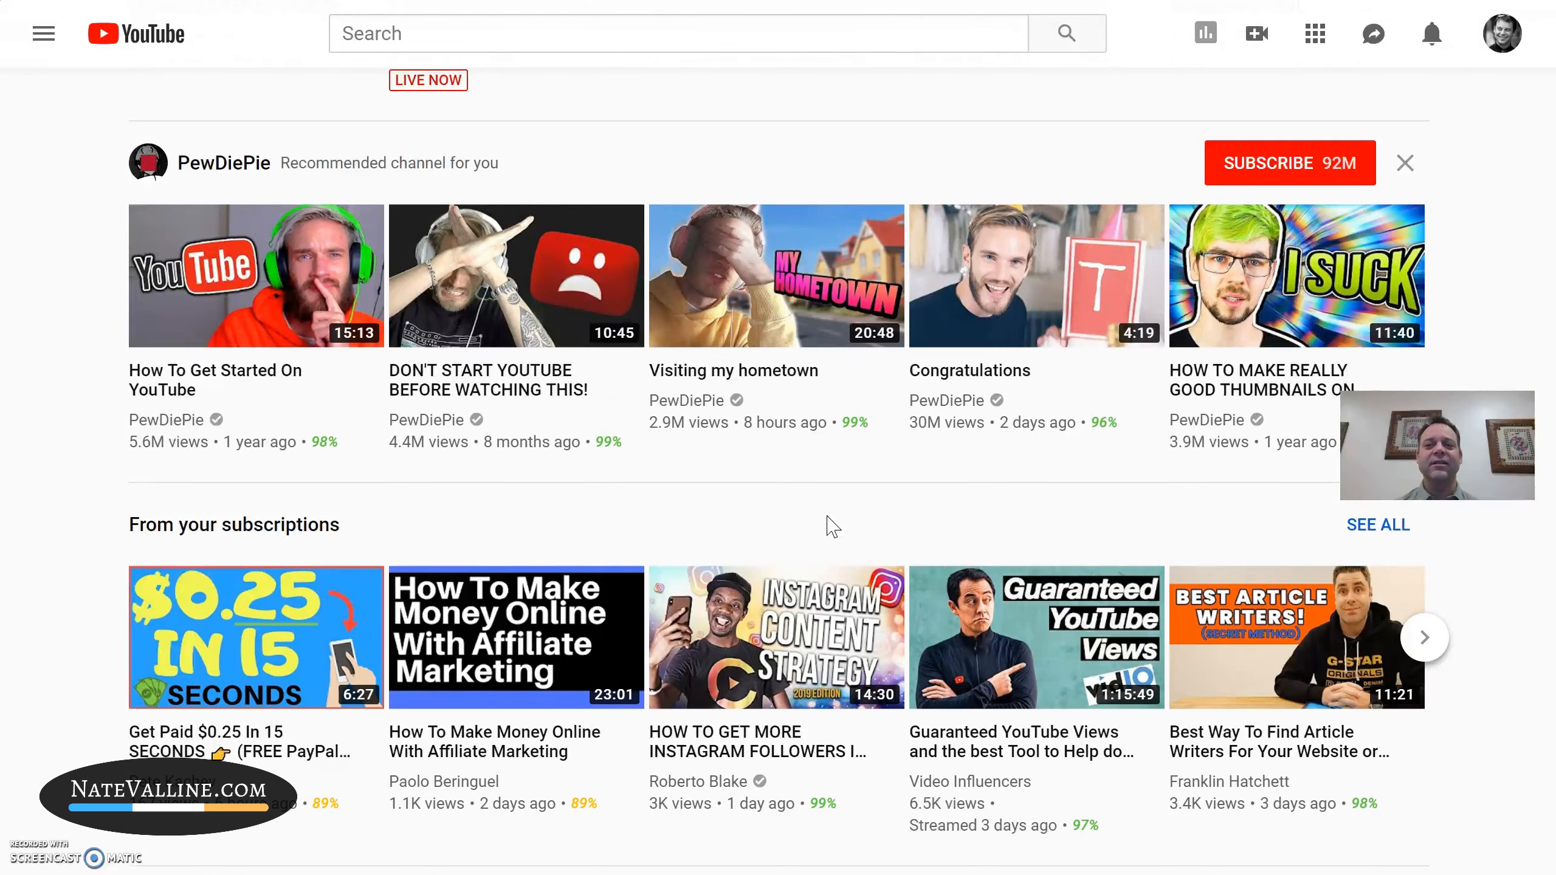
scroll(832, 527, up, 18)
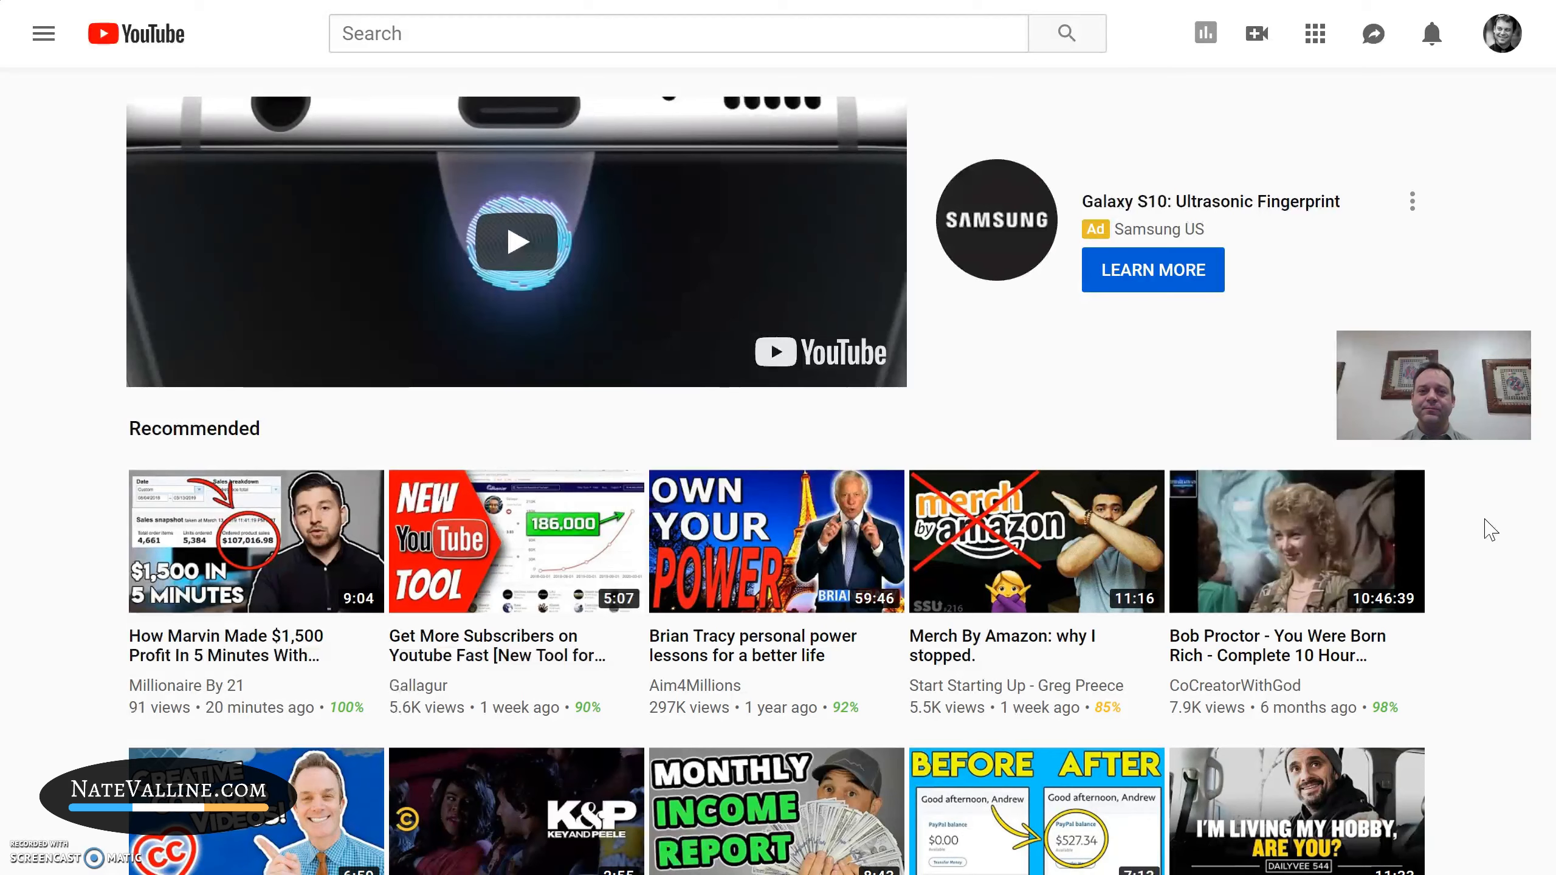
- Switch to Canva and look through the existing designs on its home page
click(1032, 2)
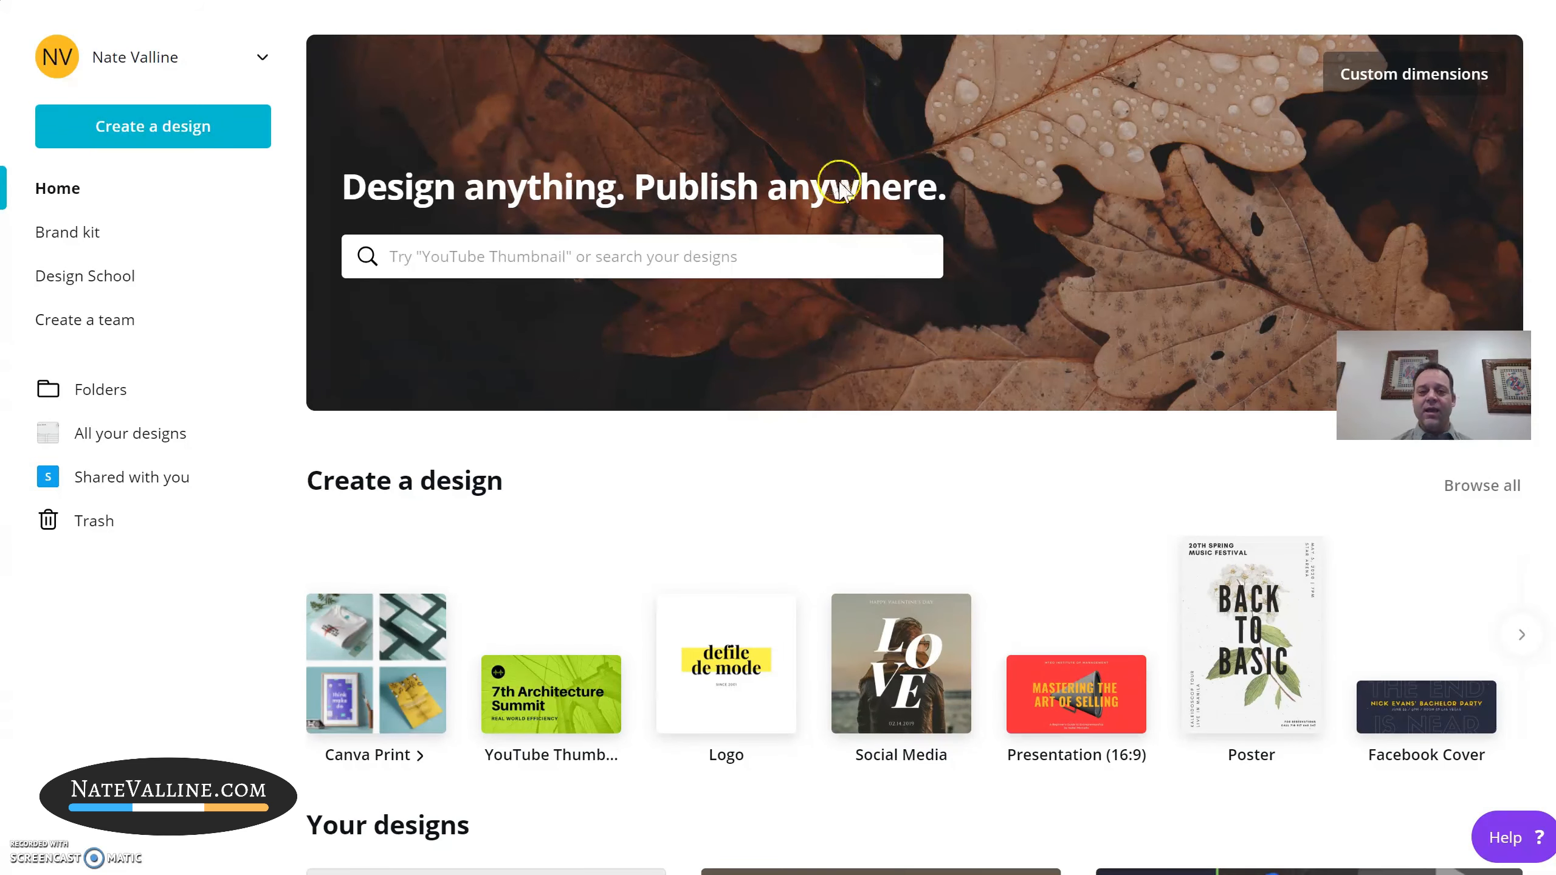
scroll(857, 226, down, 2)
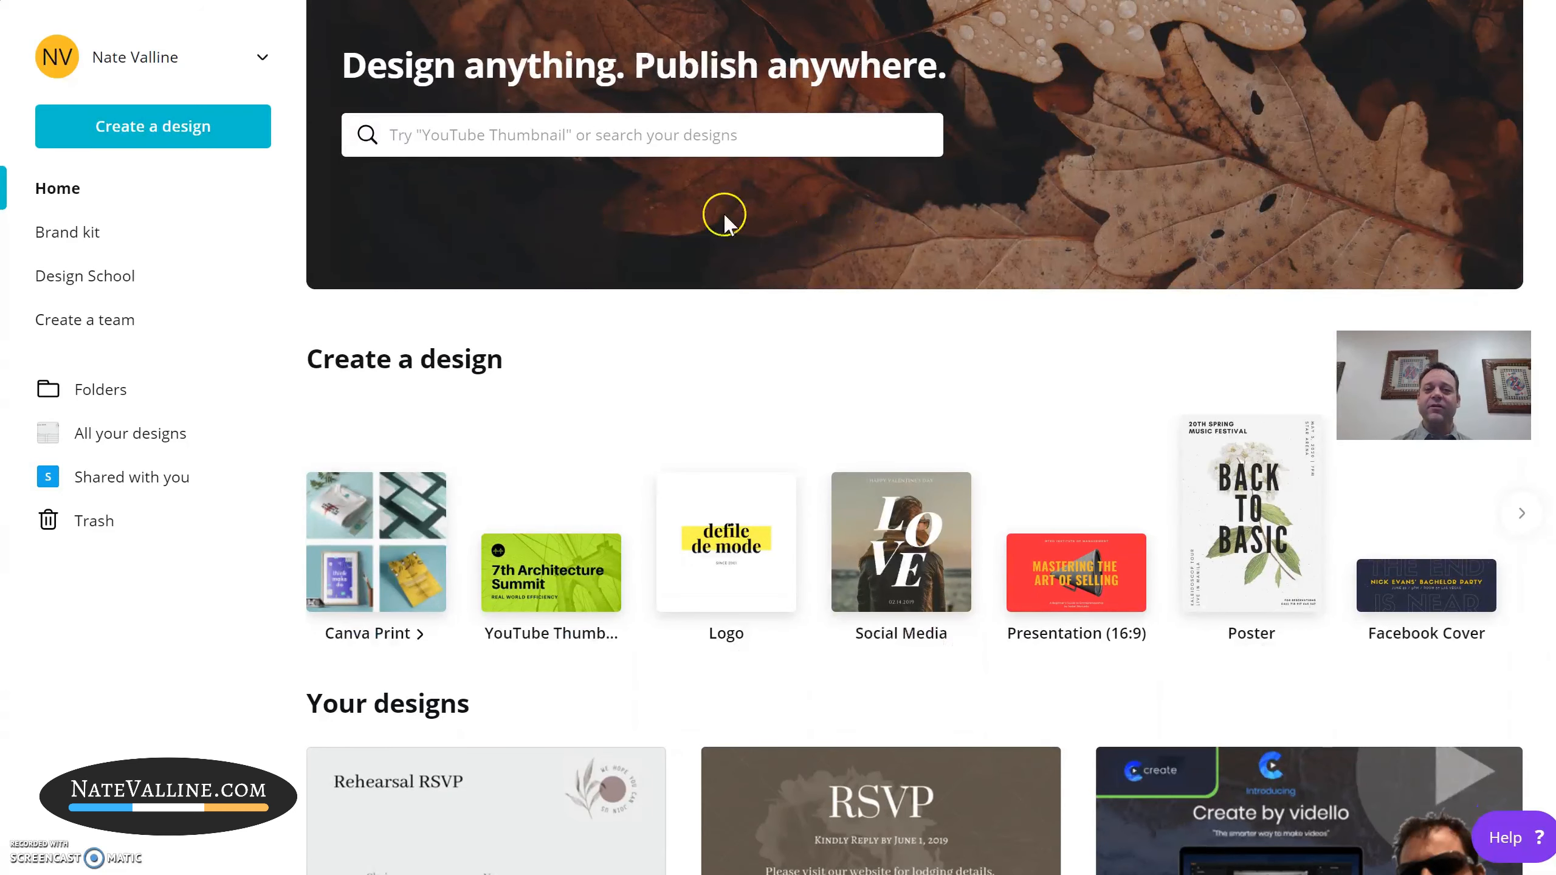
scroll(725, 224, up, 2)
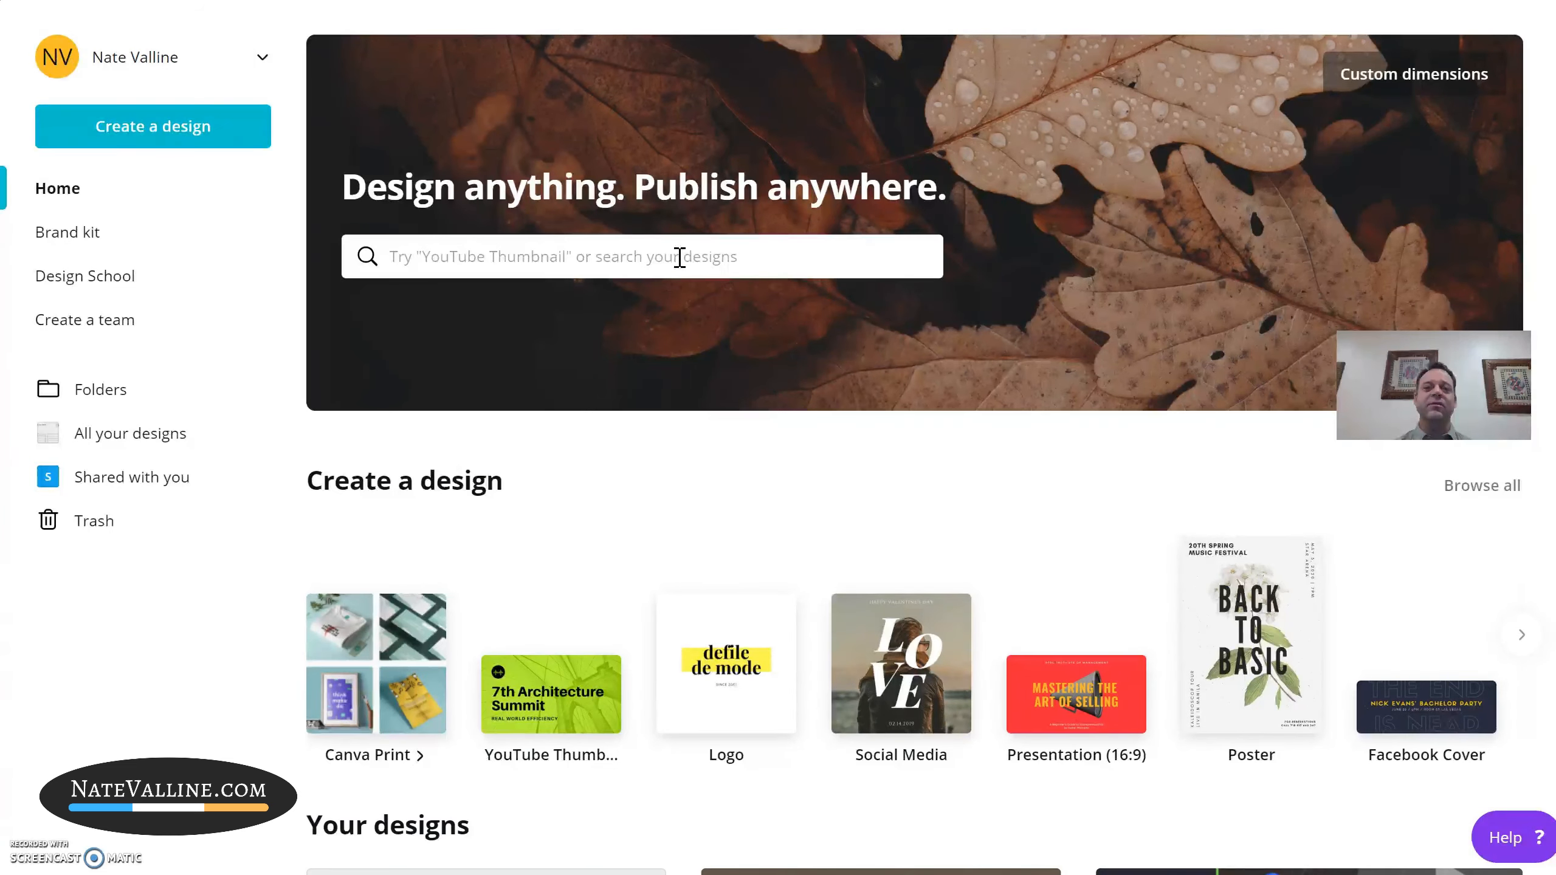
scroll(722, 285, down, 15)
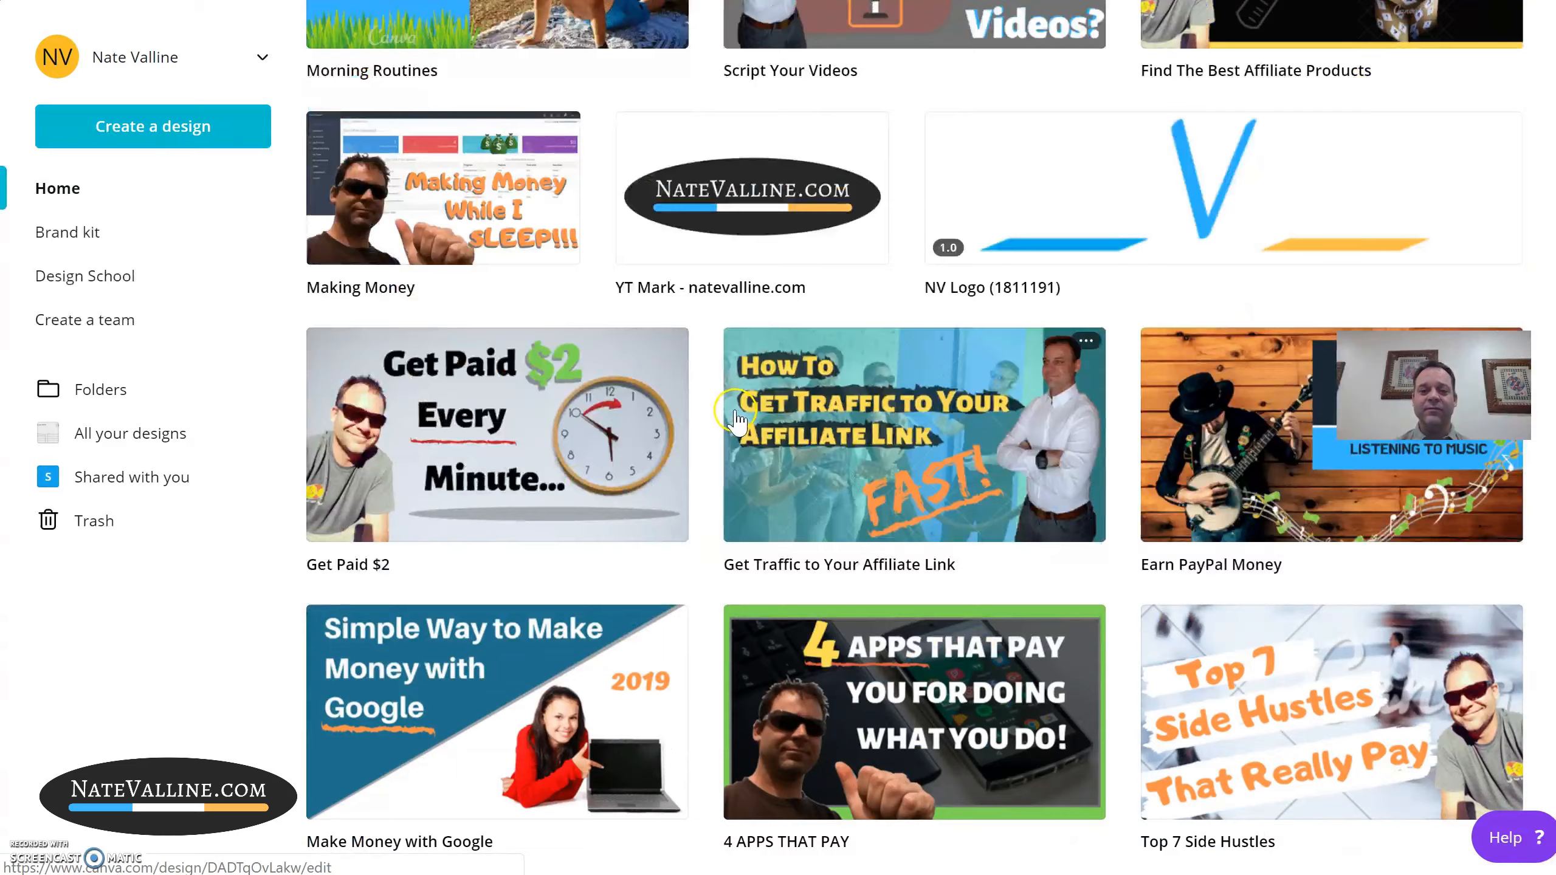
scroll(749, 417, down, 15)
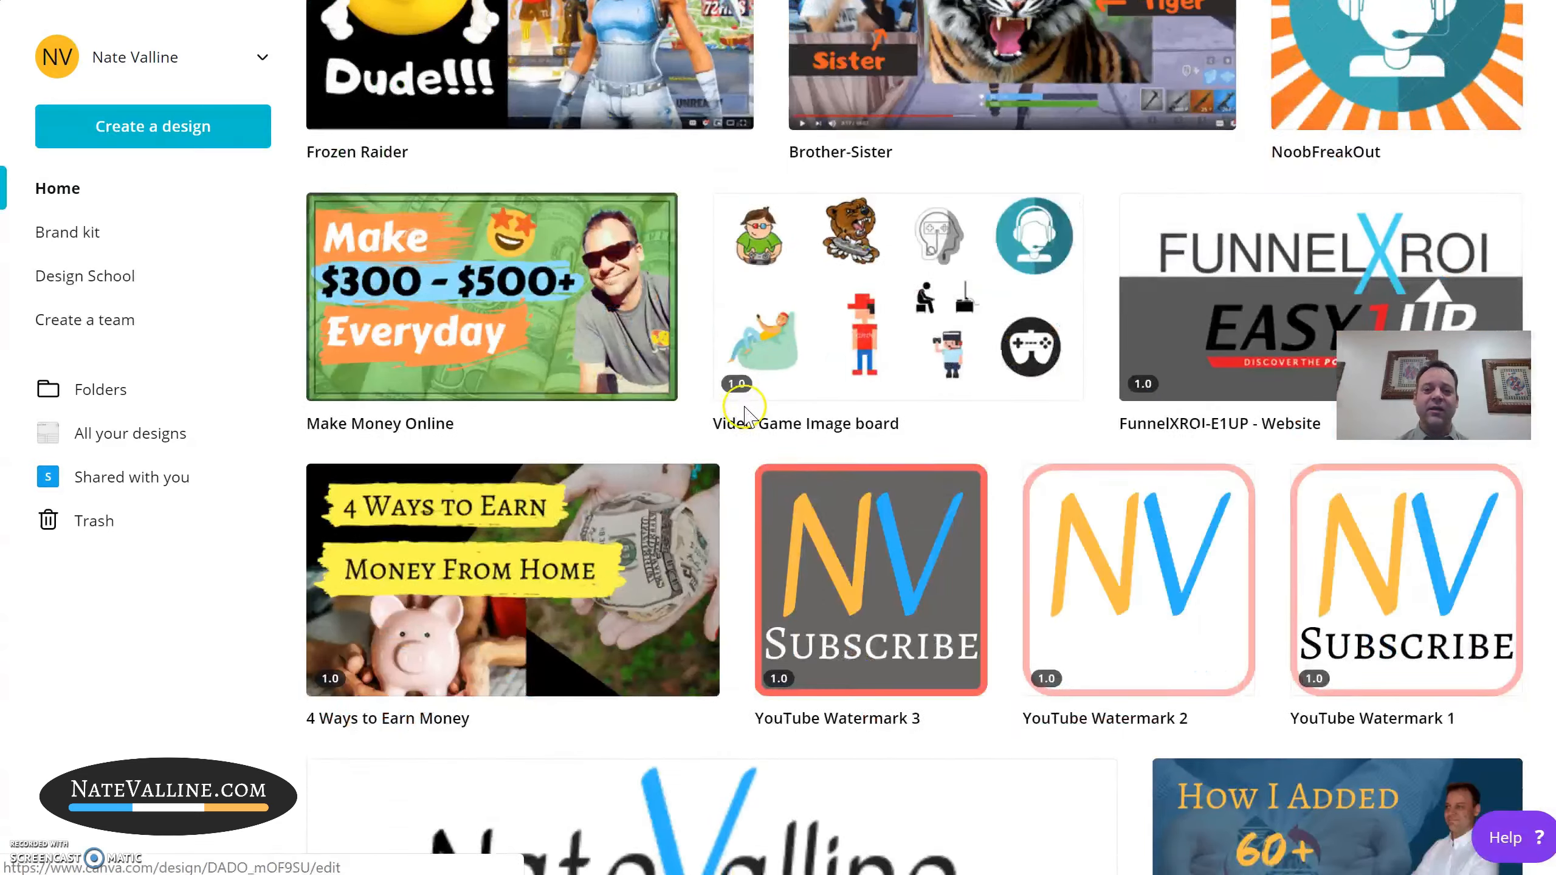
scroll(743, 411, down, 15)
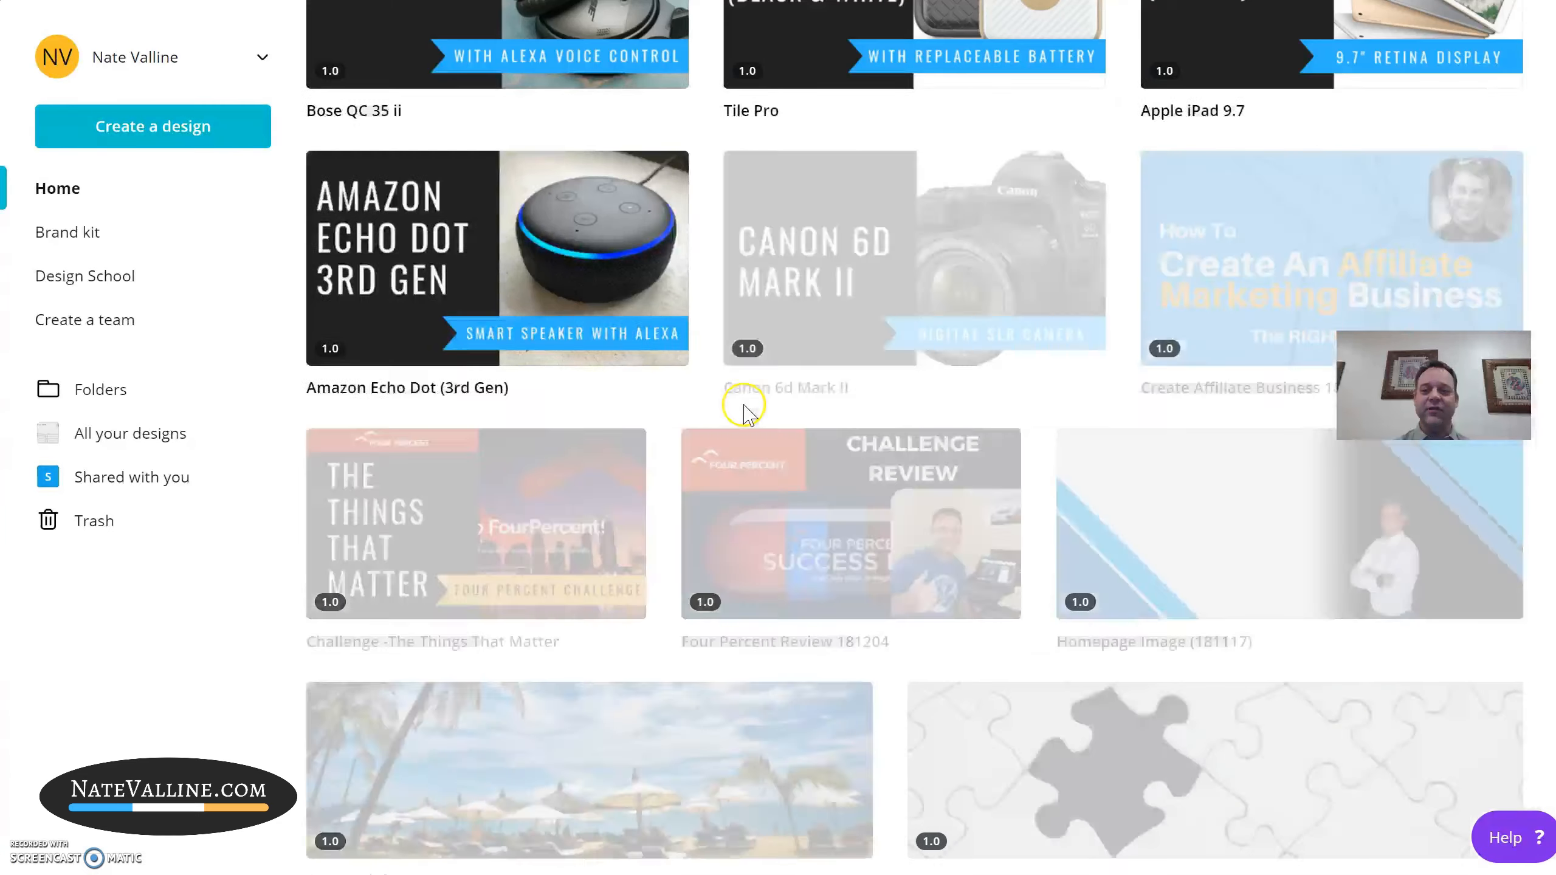
scroll(743, 411, up, 20)
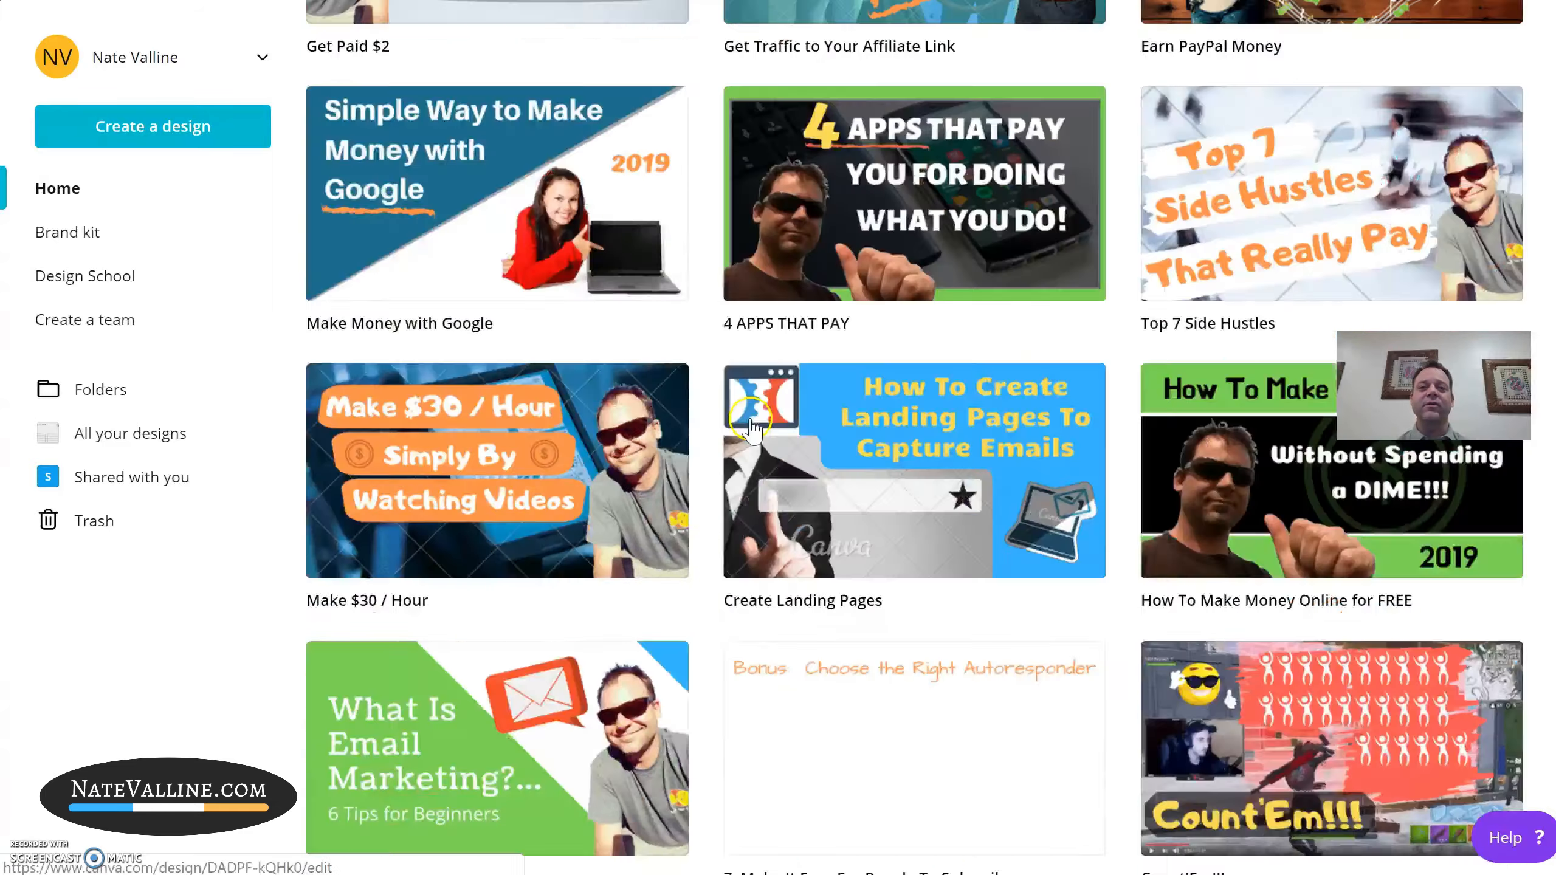
scroll(752, 423, up, 10)
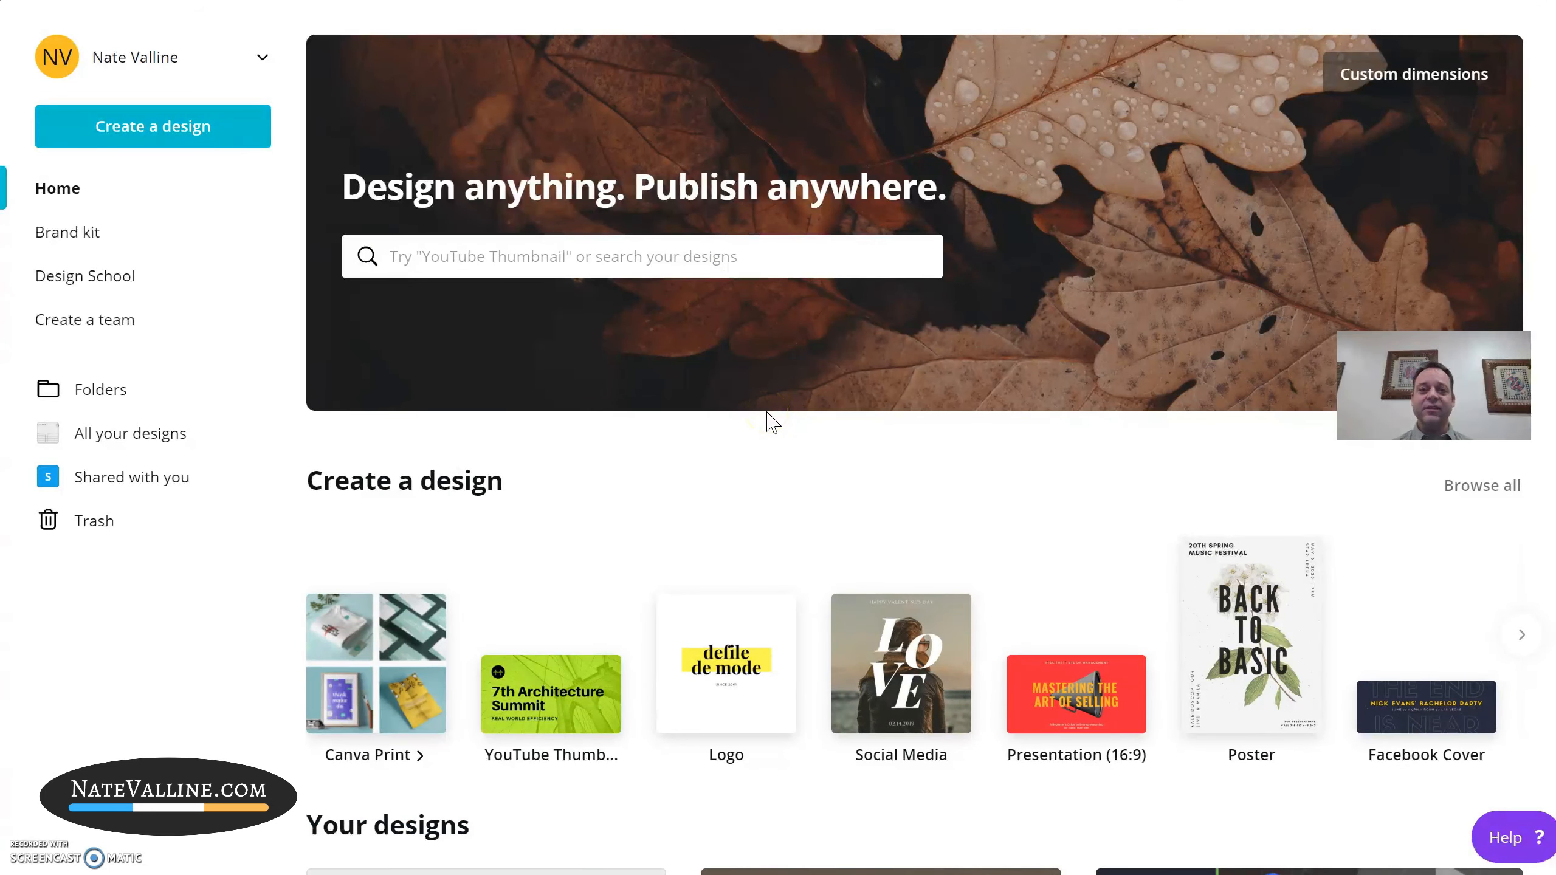
- Search the design types for "youtube" and create a blank YouTube Thumbnail design
click(660, 257)
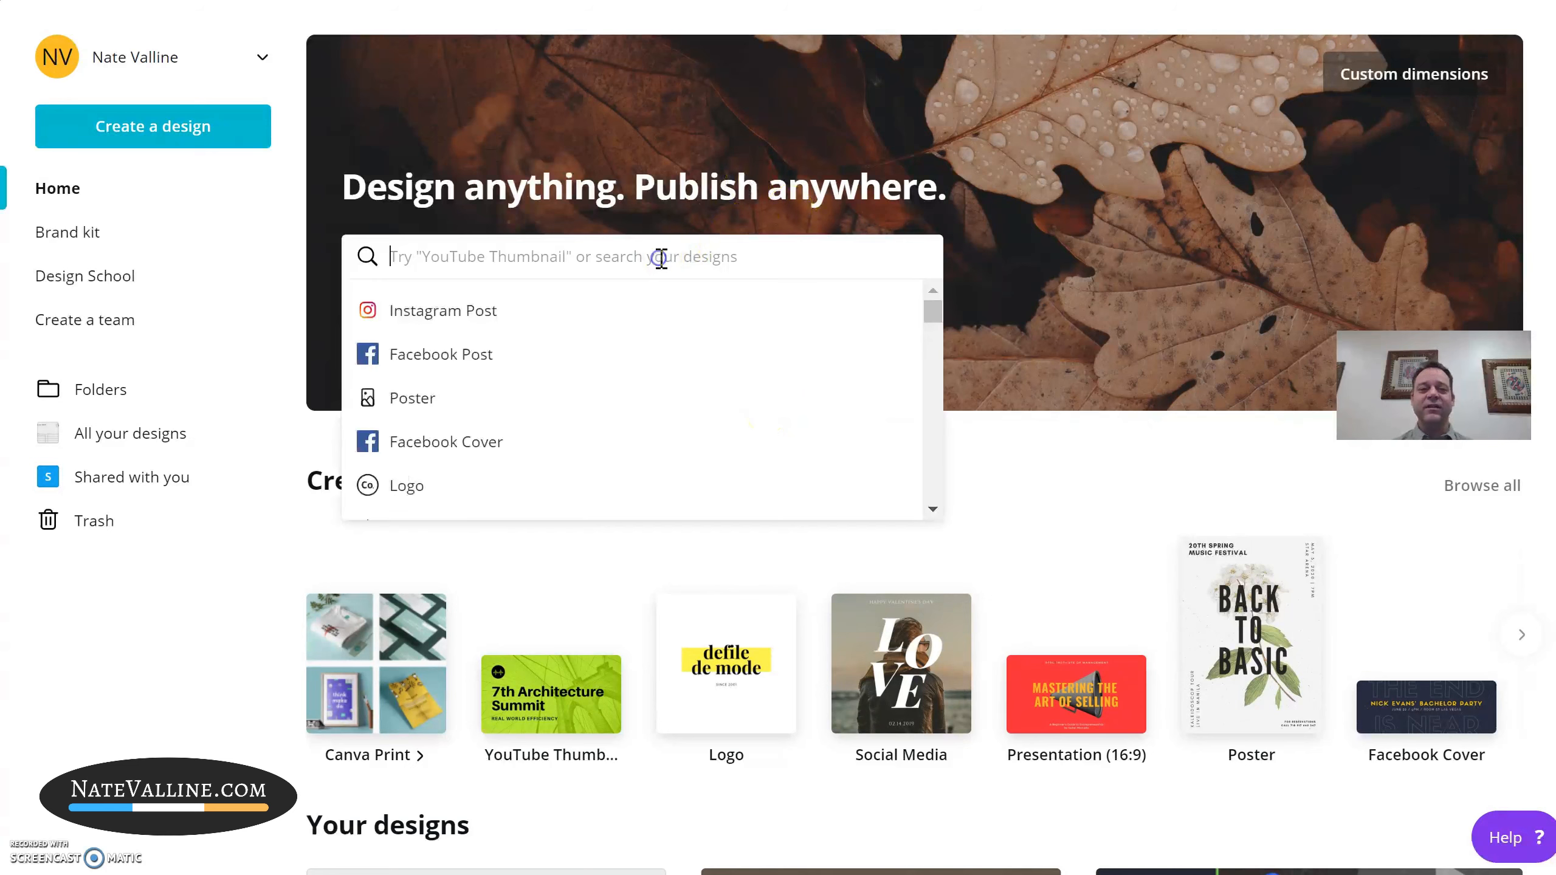
text(youtube)
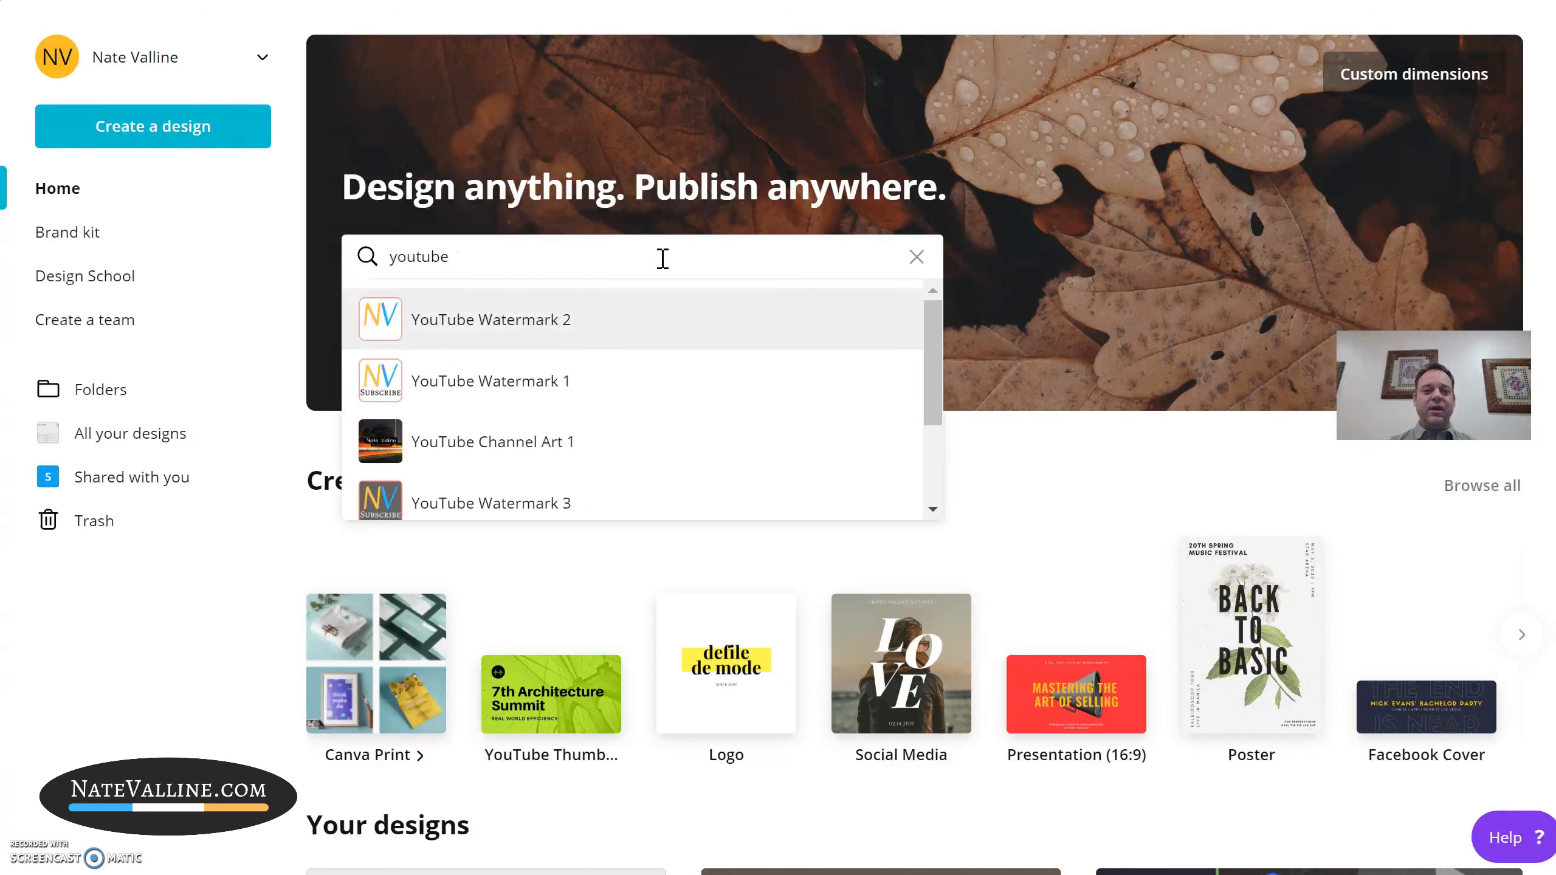
scroll(705, 405, down, 2)
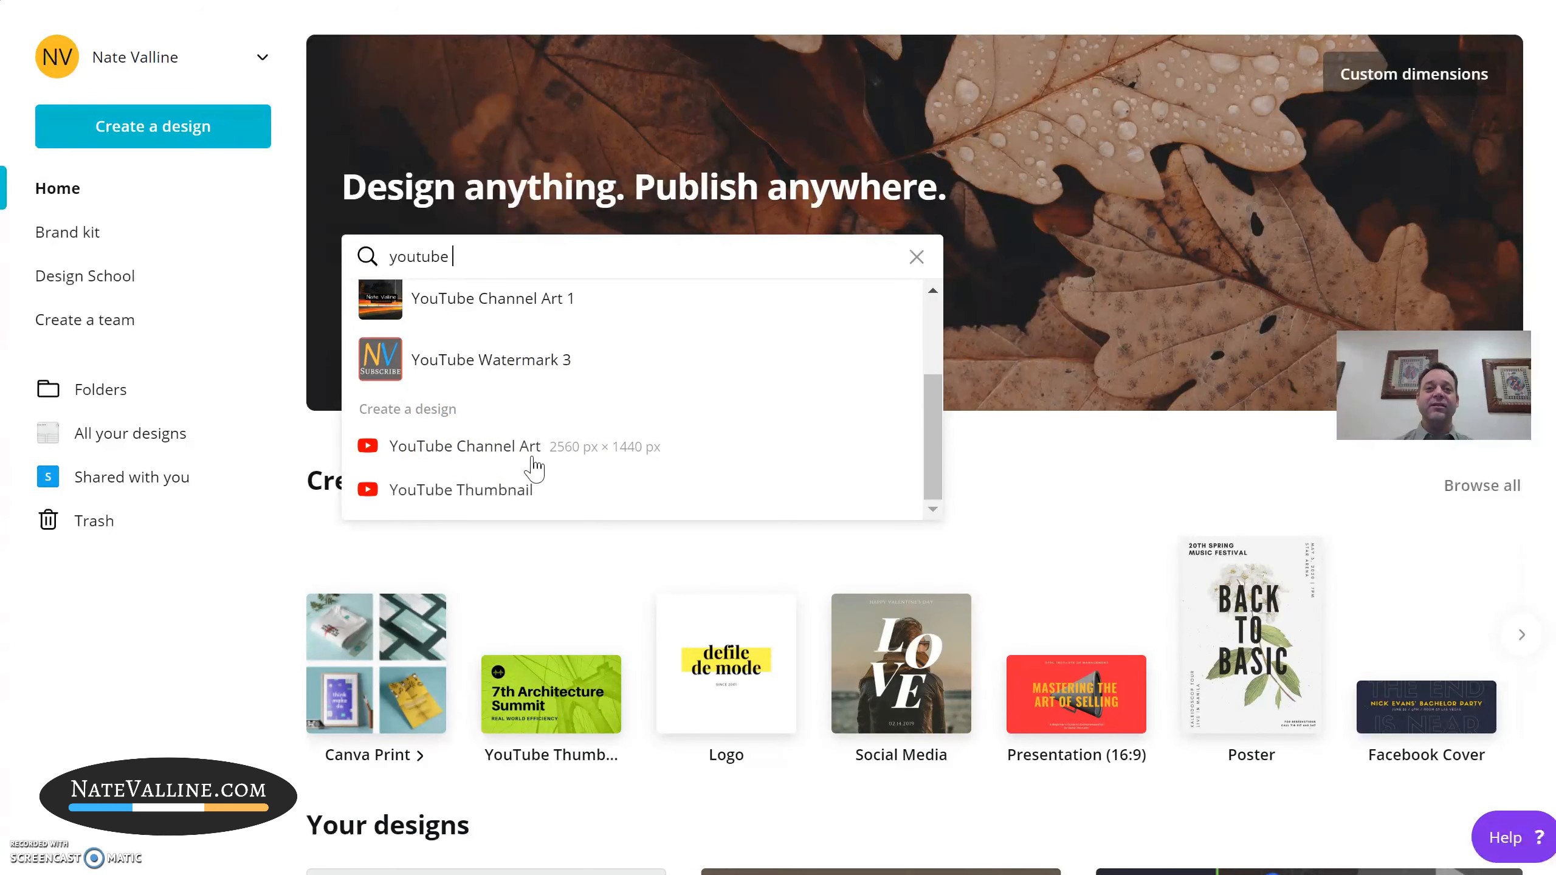
click(480, 496)
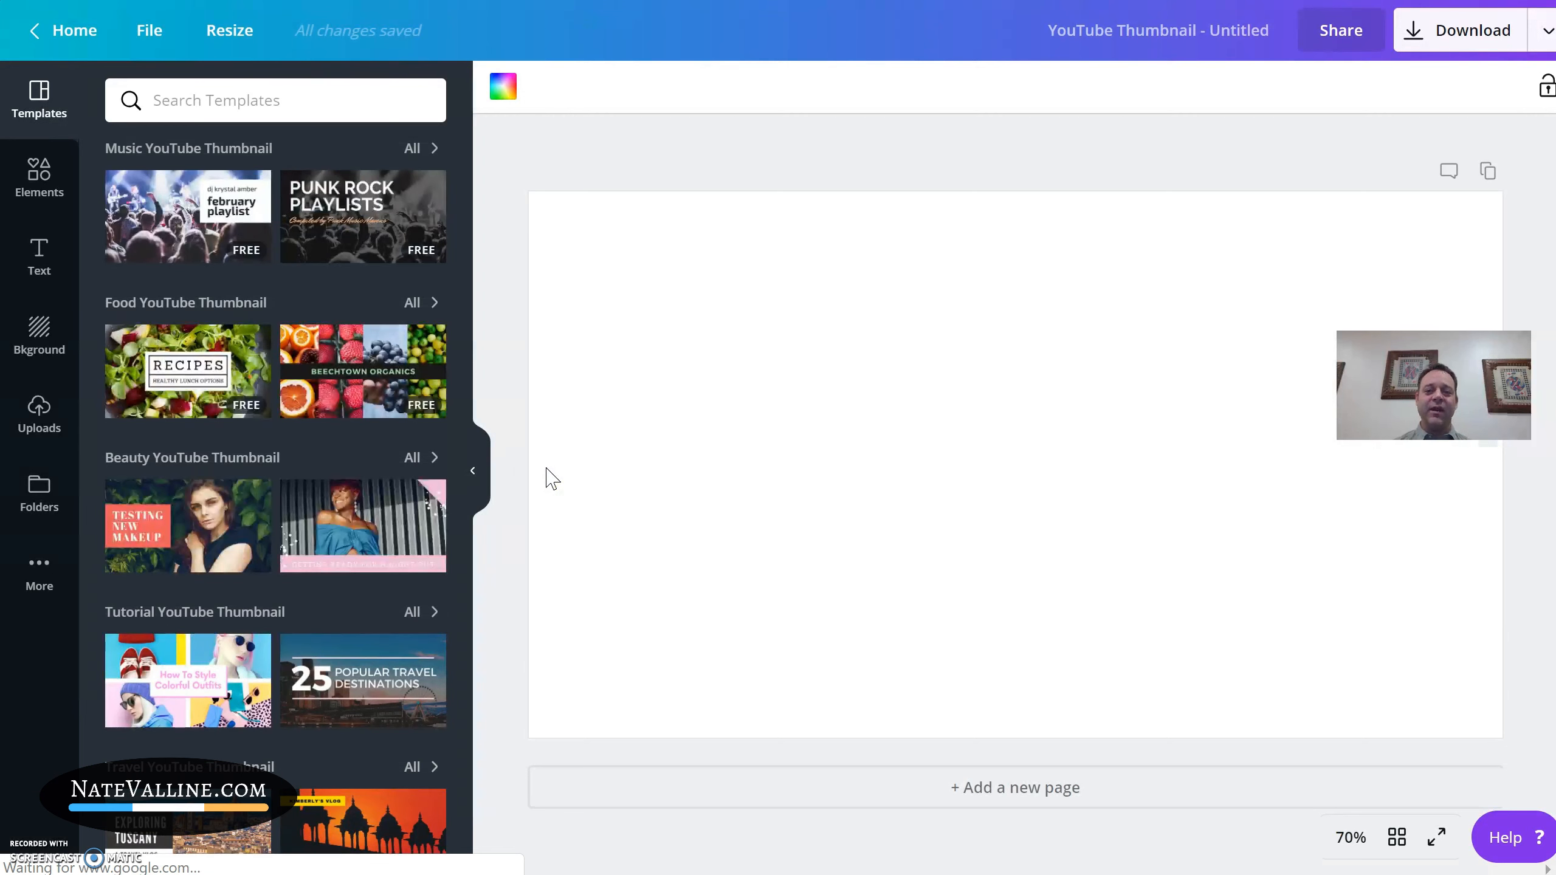
click(914, 254)
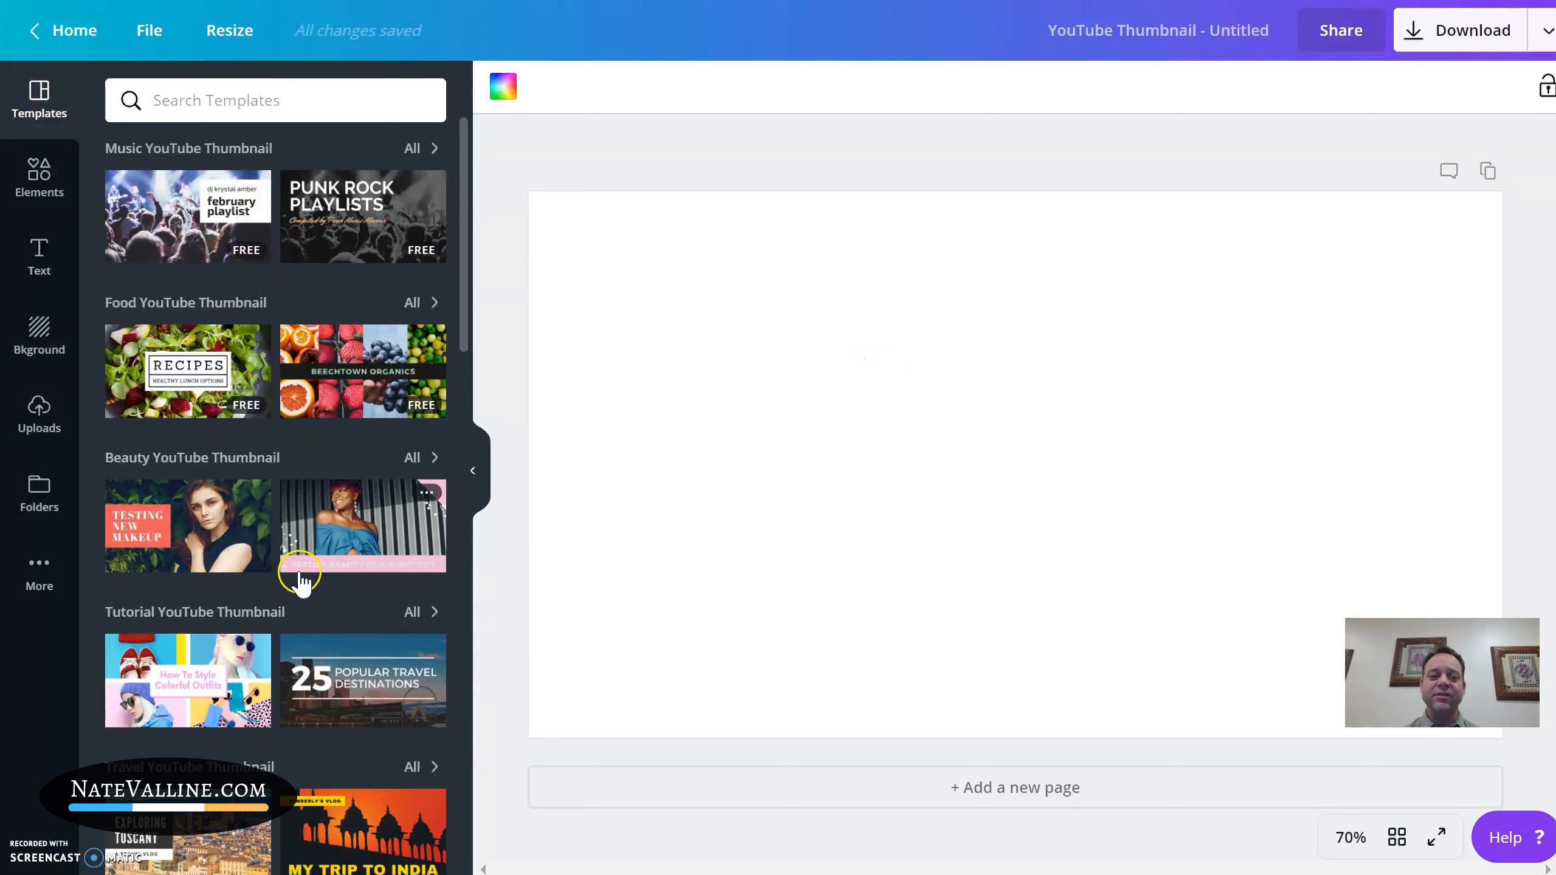
- Browse the ready-made YouTube thumbnail templates by category and among all results
scroll(325, 509, down, 5)
scroll(314, 508, down, 4)
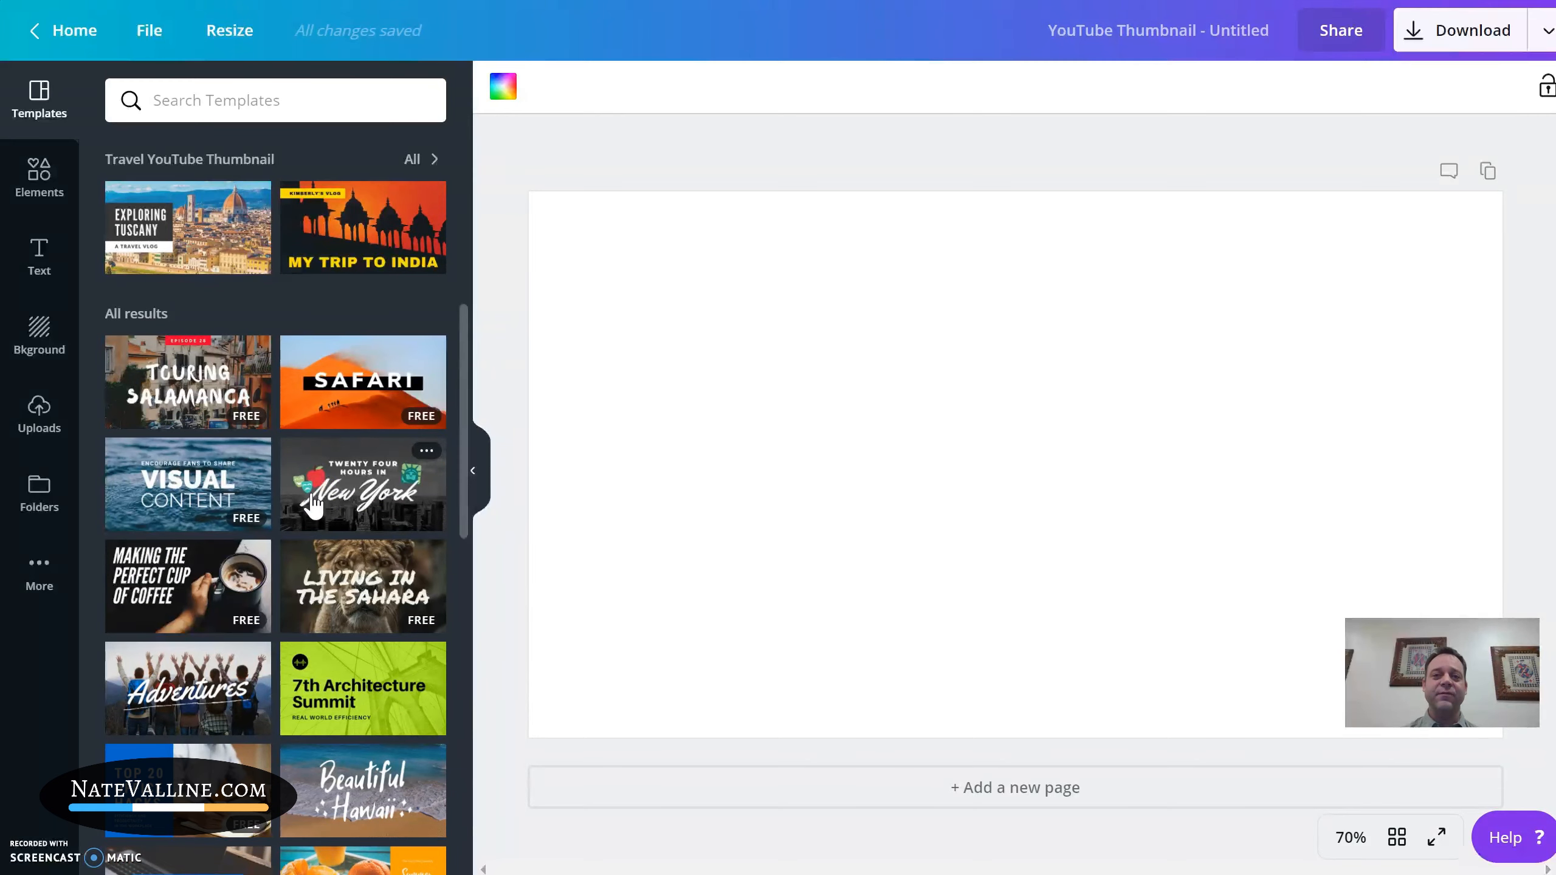
scroll(313, 502, down, 3)
scroll(313, 503, down, 3)
scroll(312, 504, up, 15)
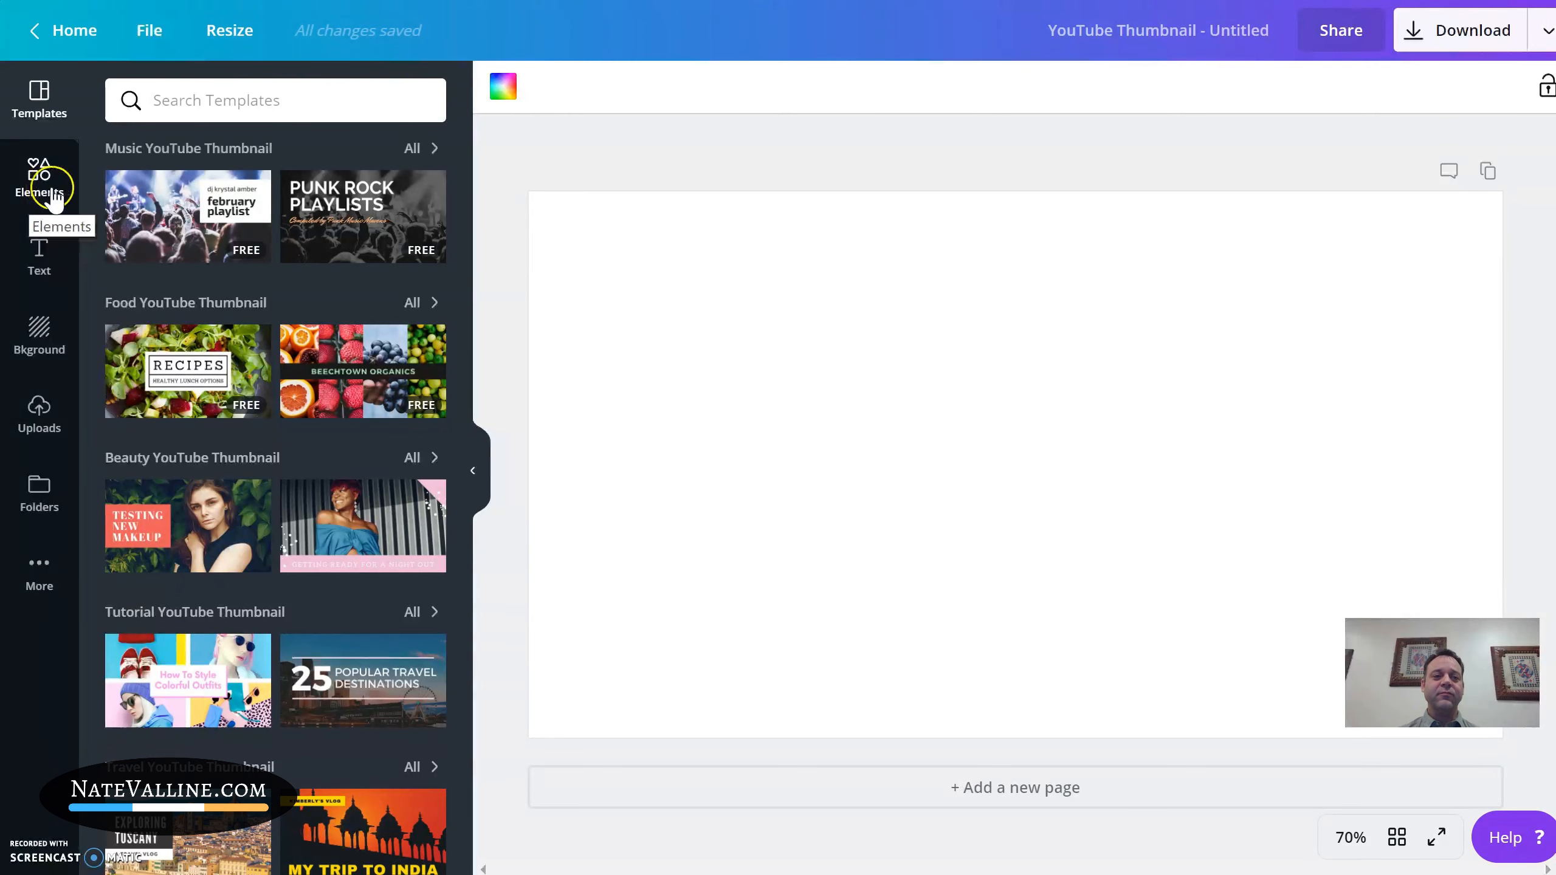
- Look through the Elements library, including its photos, grids, shapes, charts, lines, frames, illustrations and icons
click(39, 196)
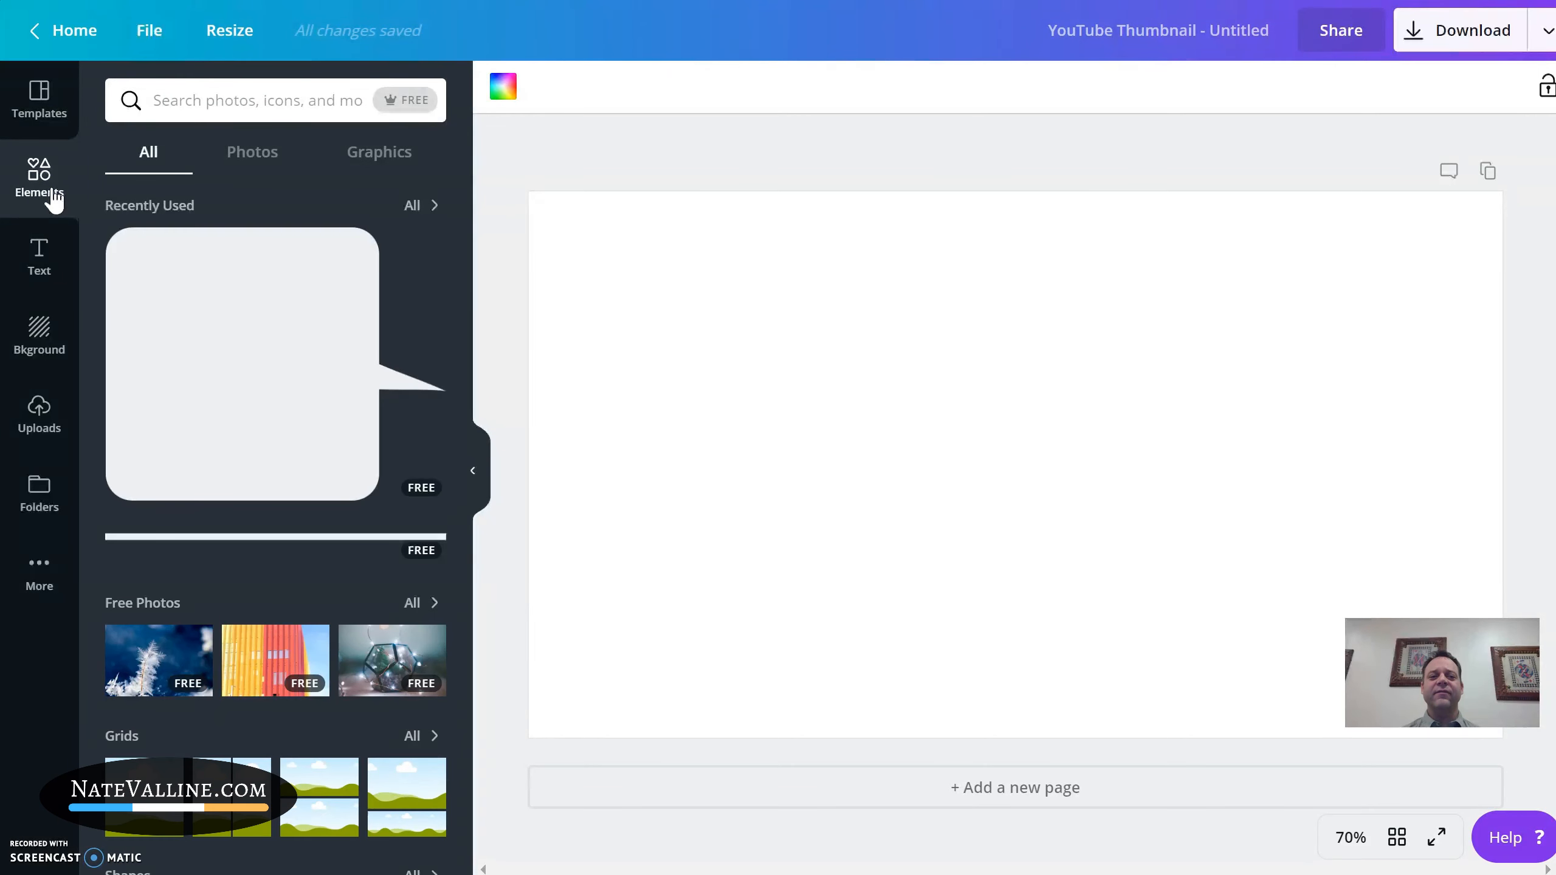
scroll(187, 407, down, 5)
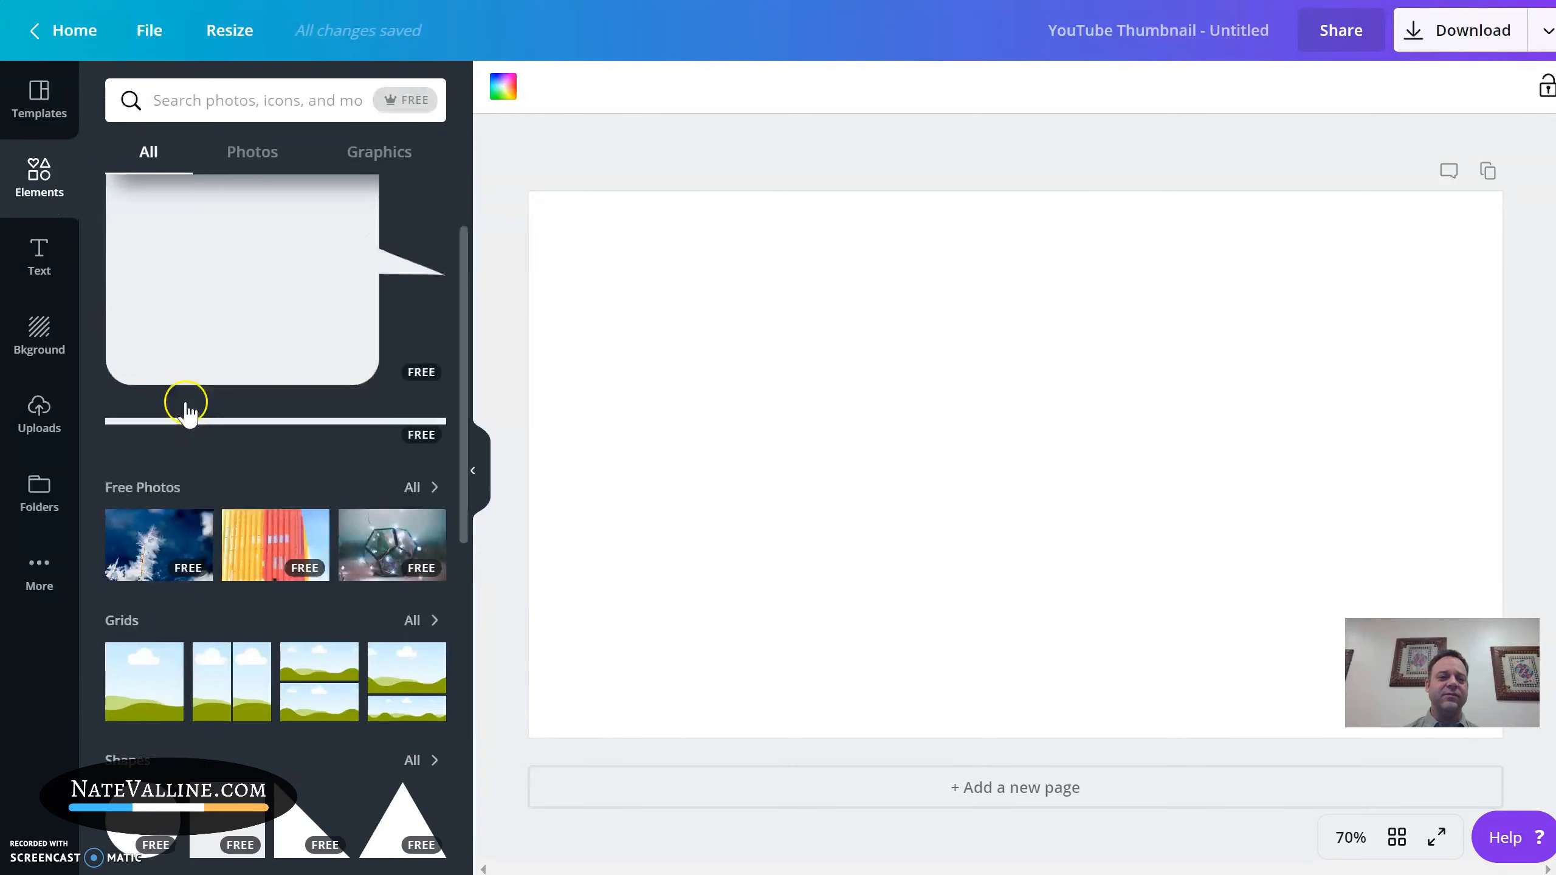
scroll(240, 359, down, 4)
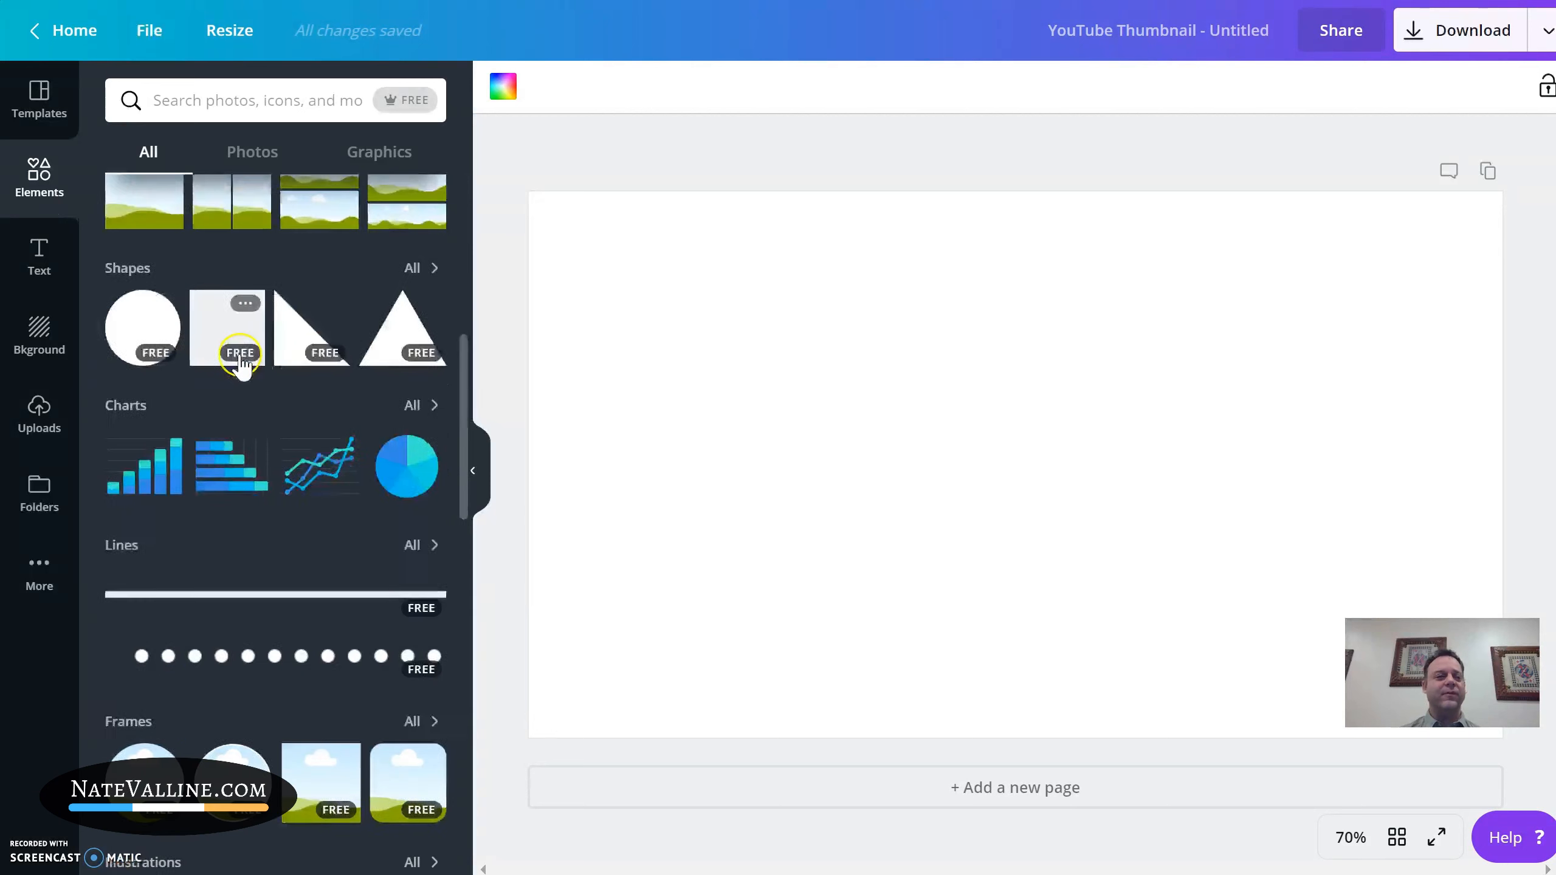
scroll(240, 359, down, 10)
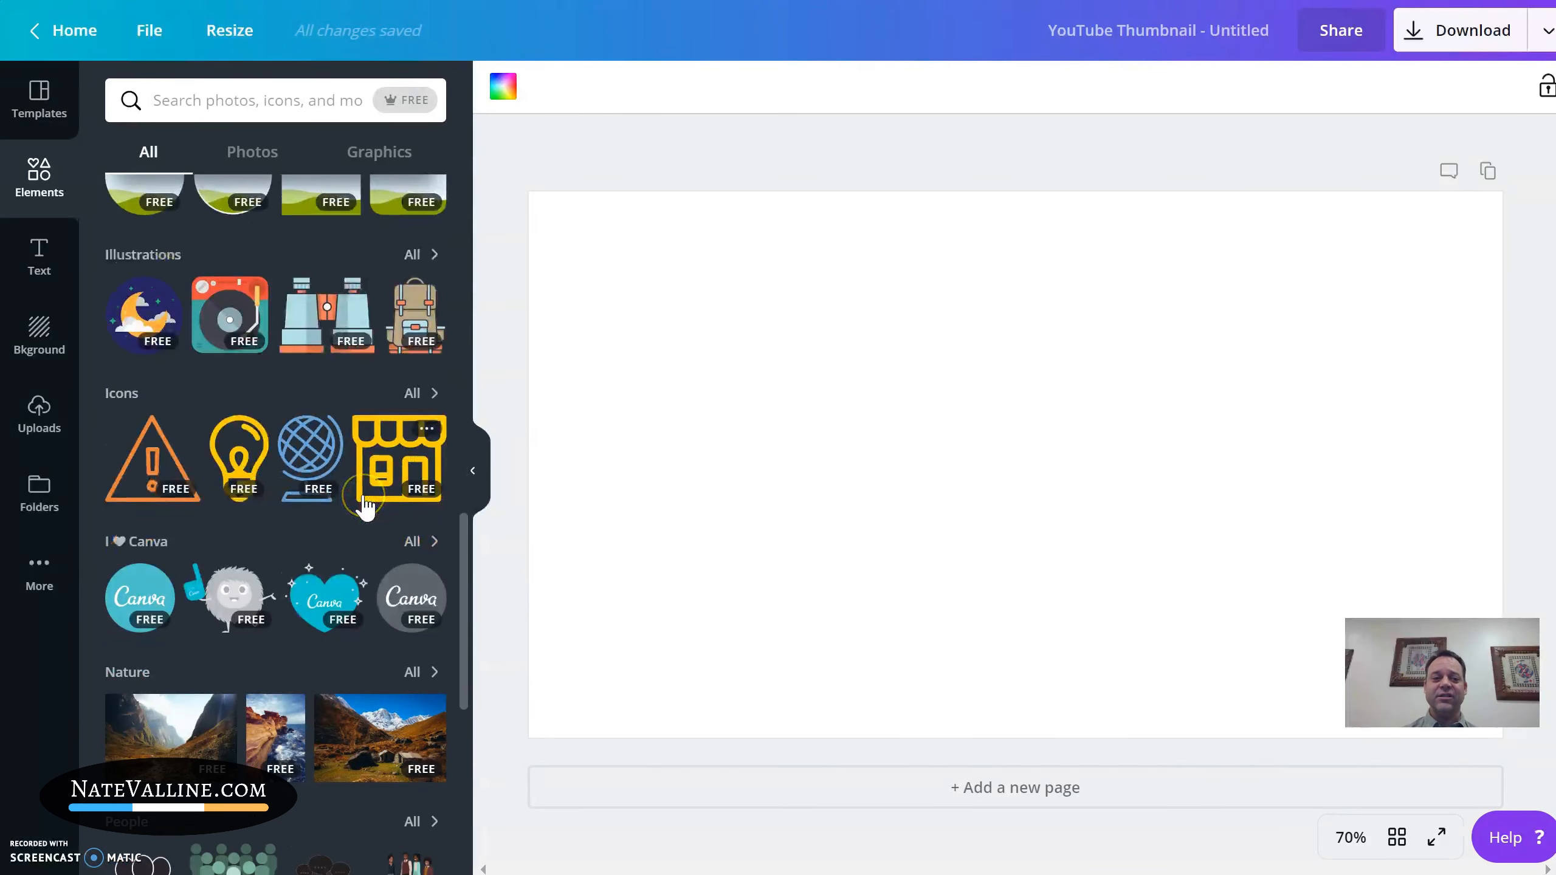
scroll(366, 508, down, 4)
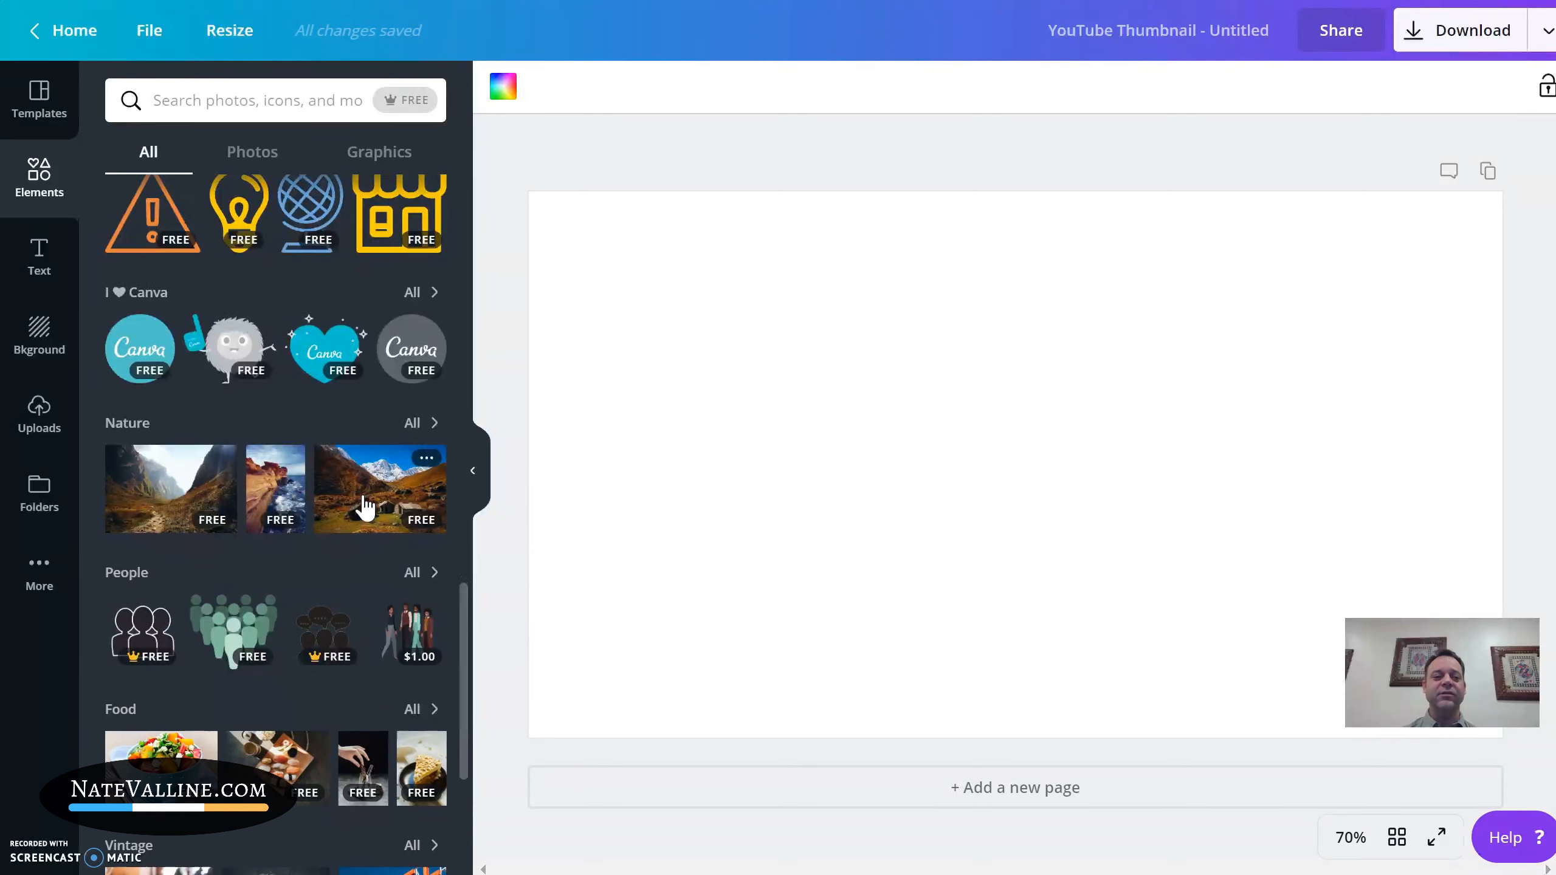
scroll(365, 507, down, 12)
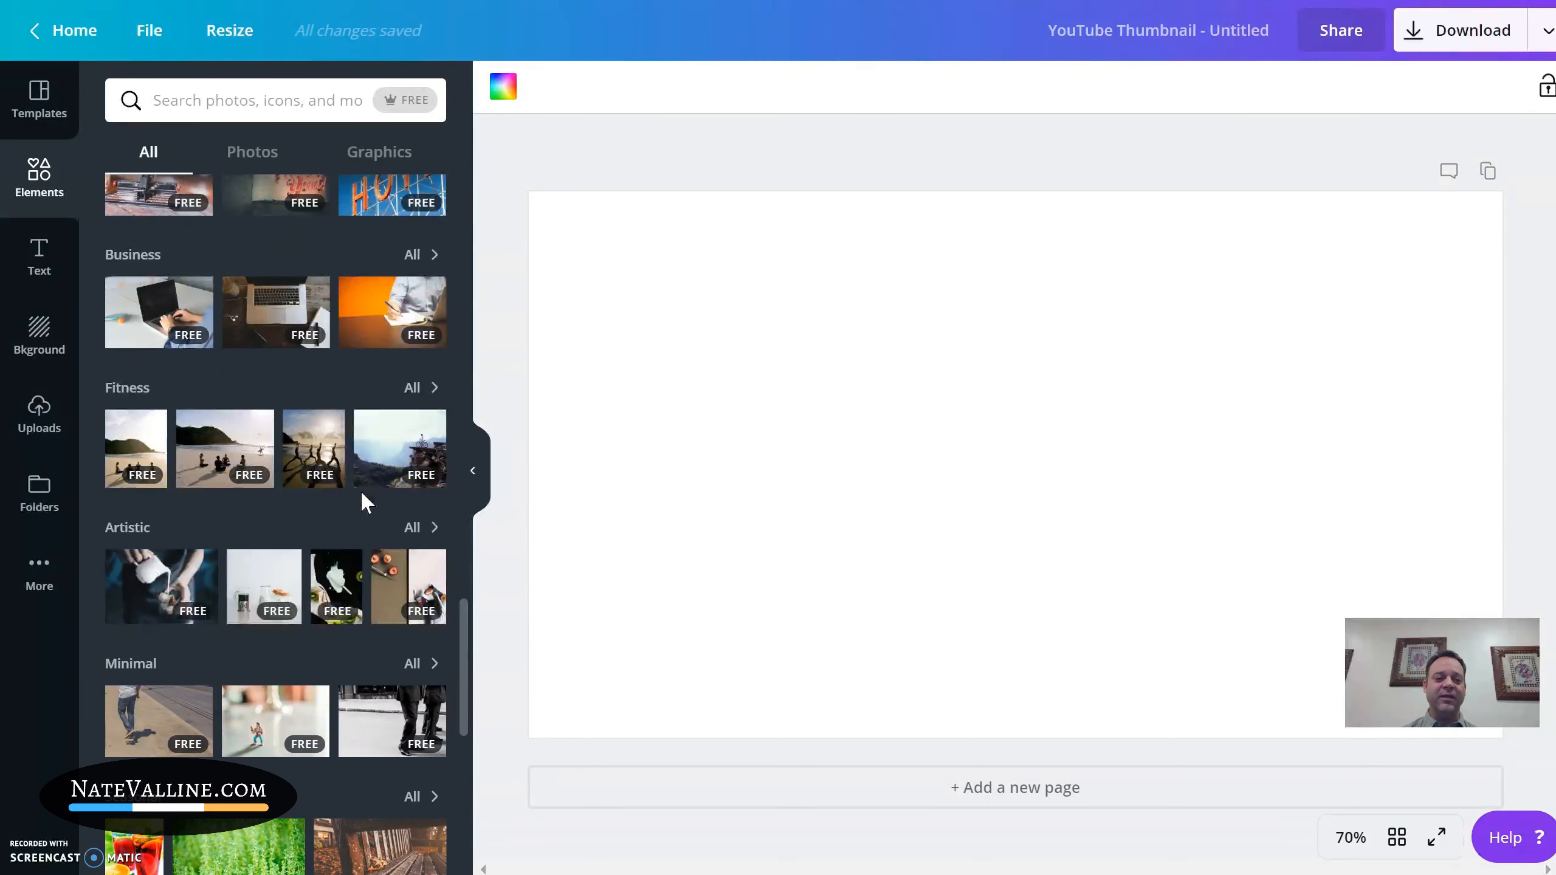
scroll(361, 500, up, 10)
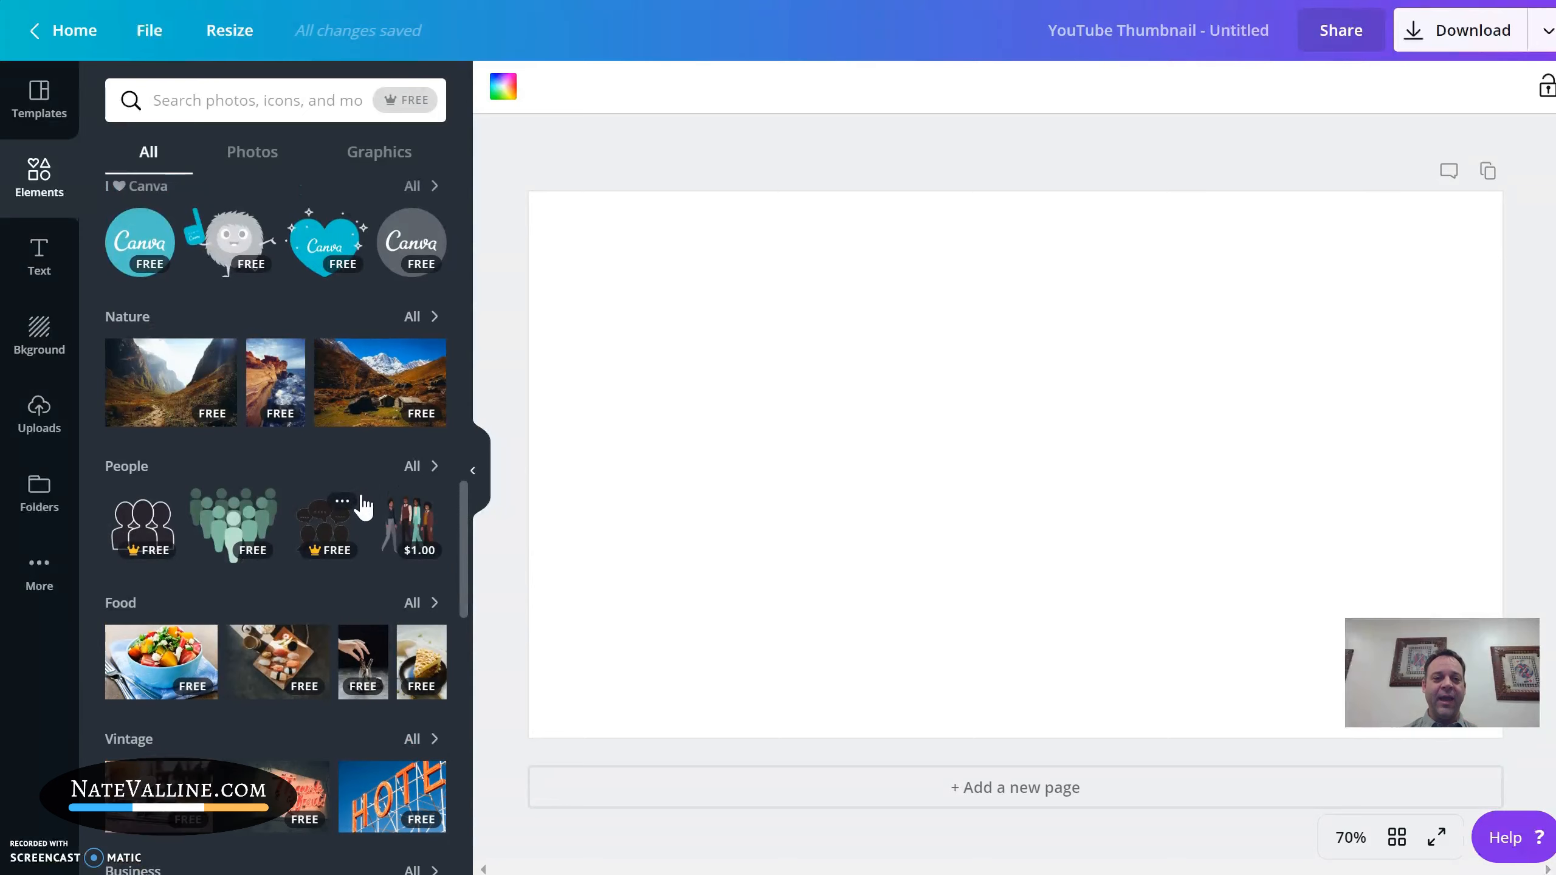
scroll(364, 506, up, 10)
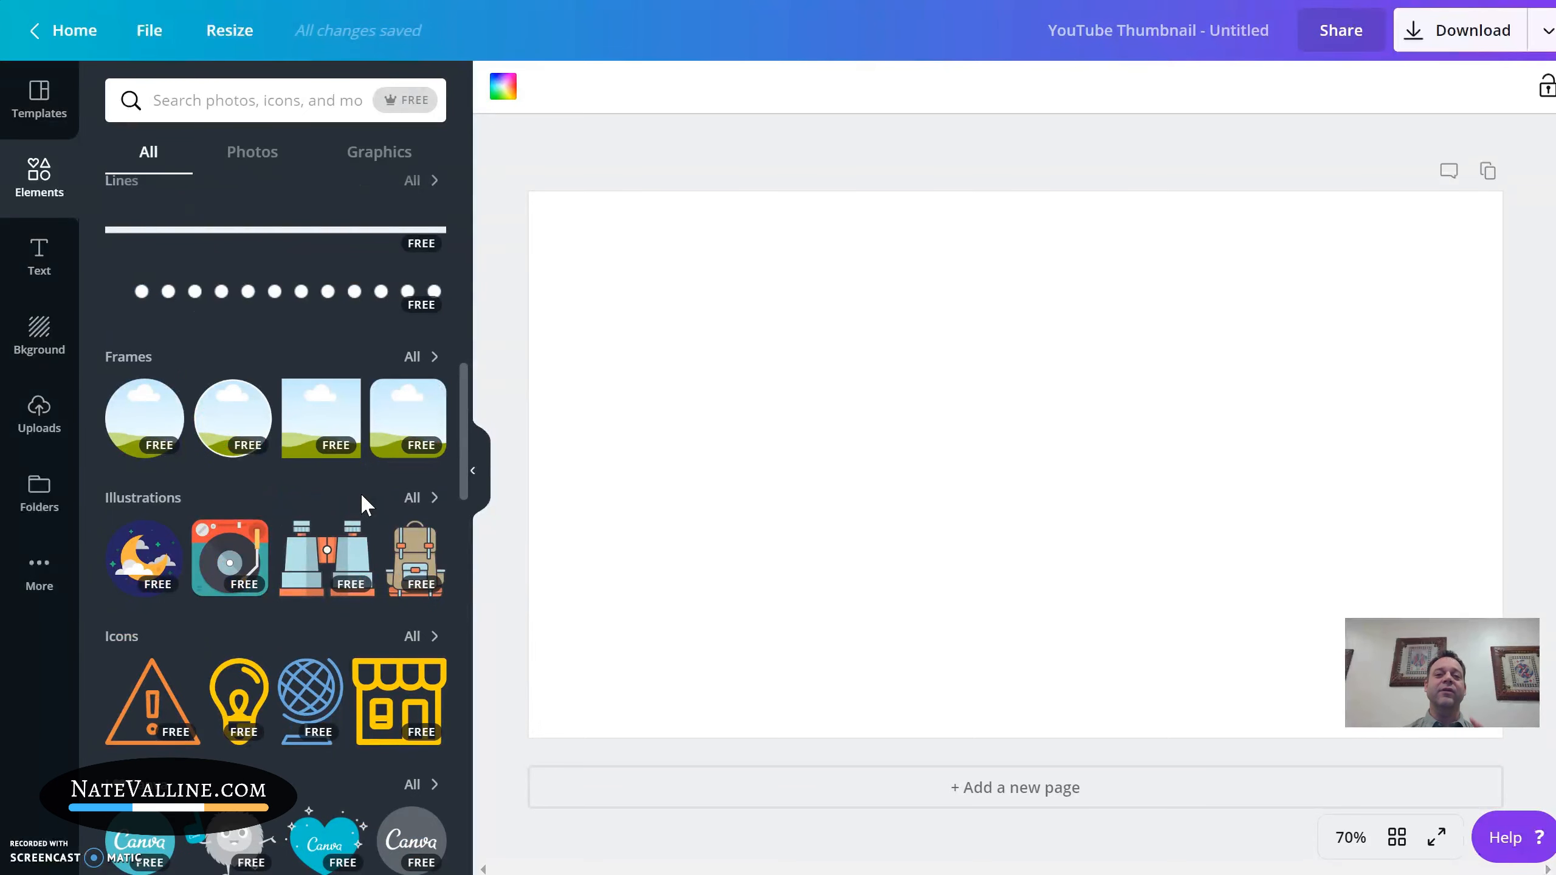
scroll(359, 493, up, 15)
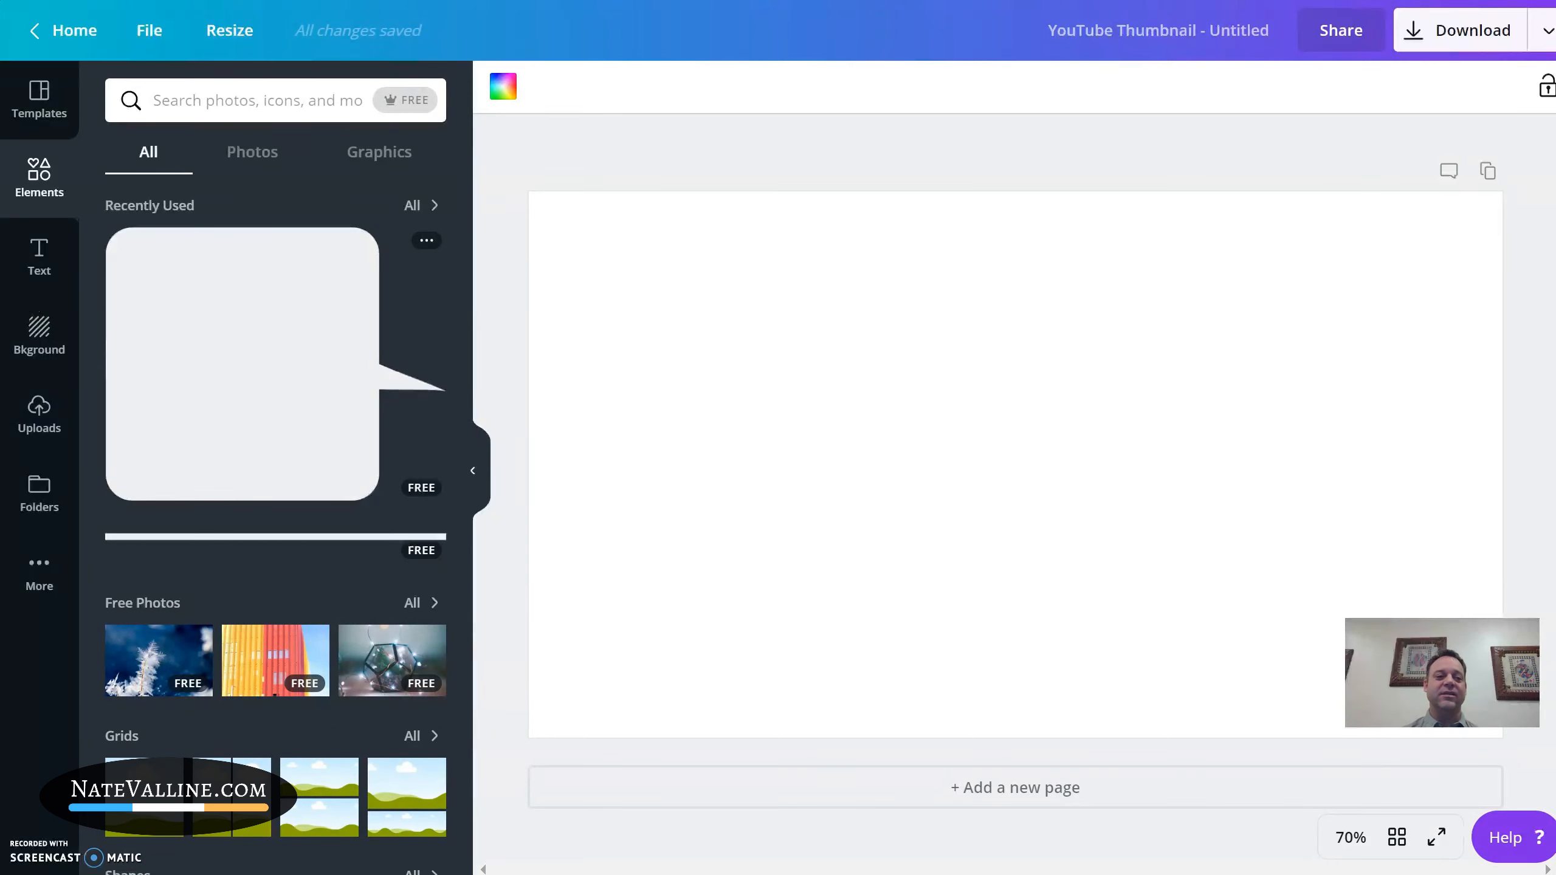
- Look through the ready-made text styles and the available page backgrounds
click(43, 263)
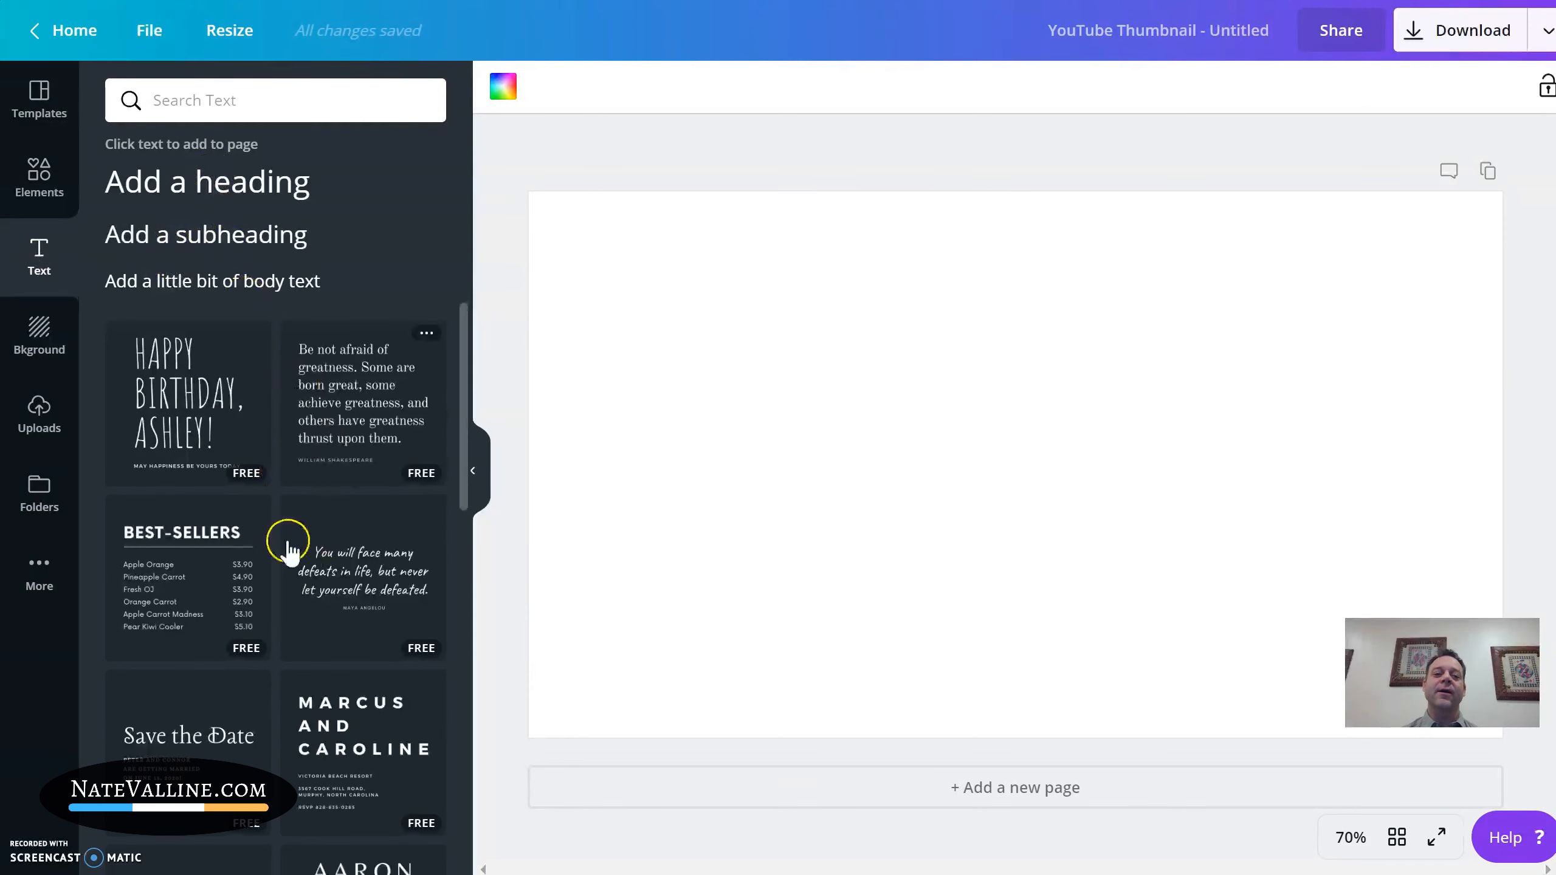
scroll(250, 744, down, 6)
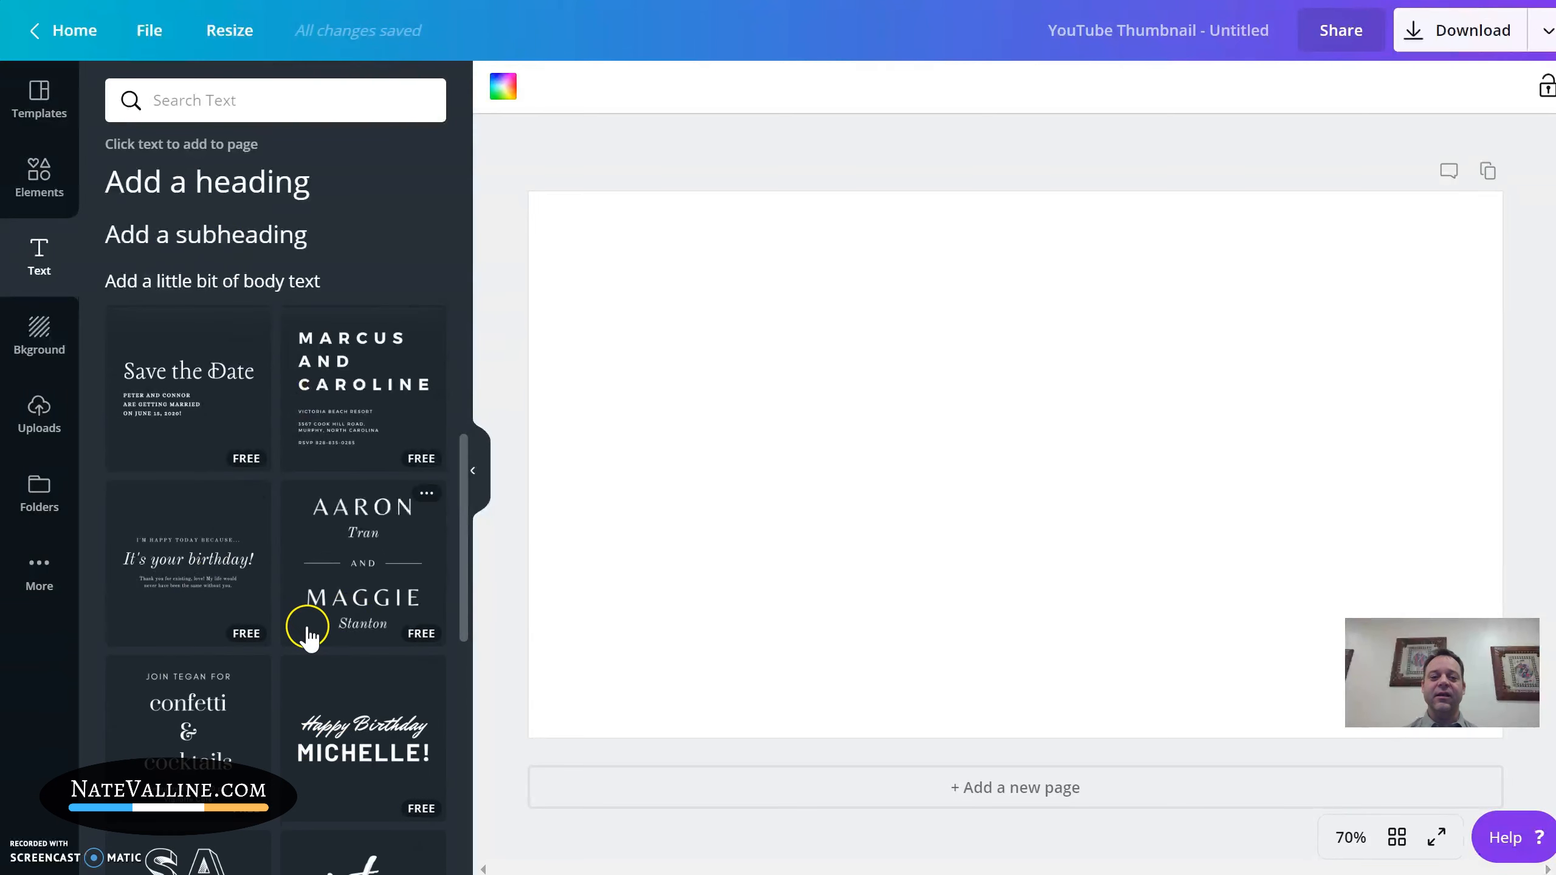
scroll(313, 634, down, 4)
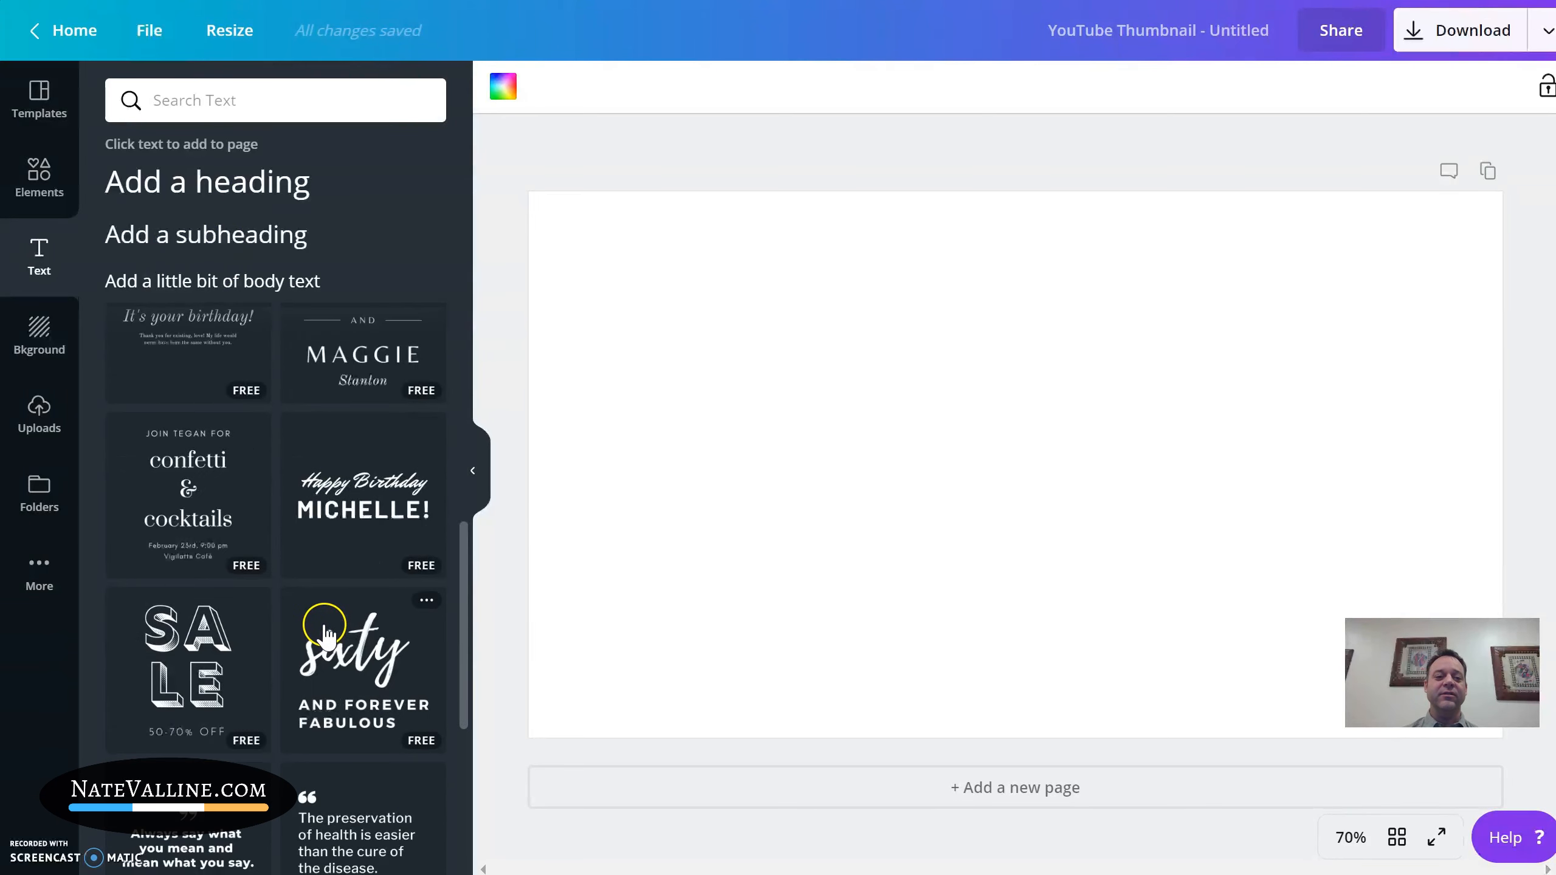
scroll(327, 600, up, 11)
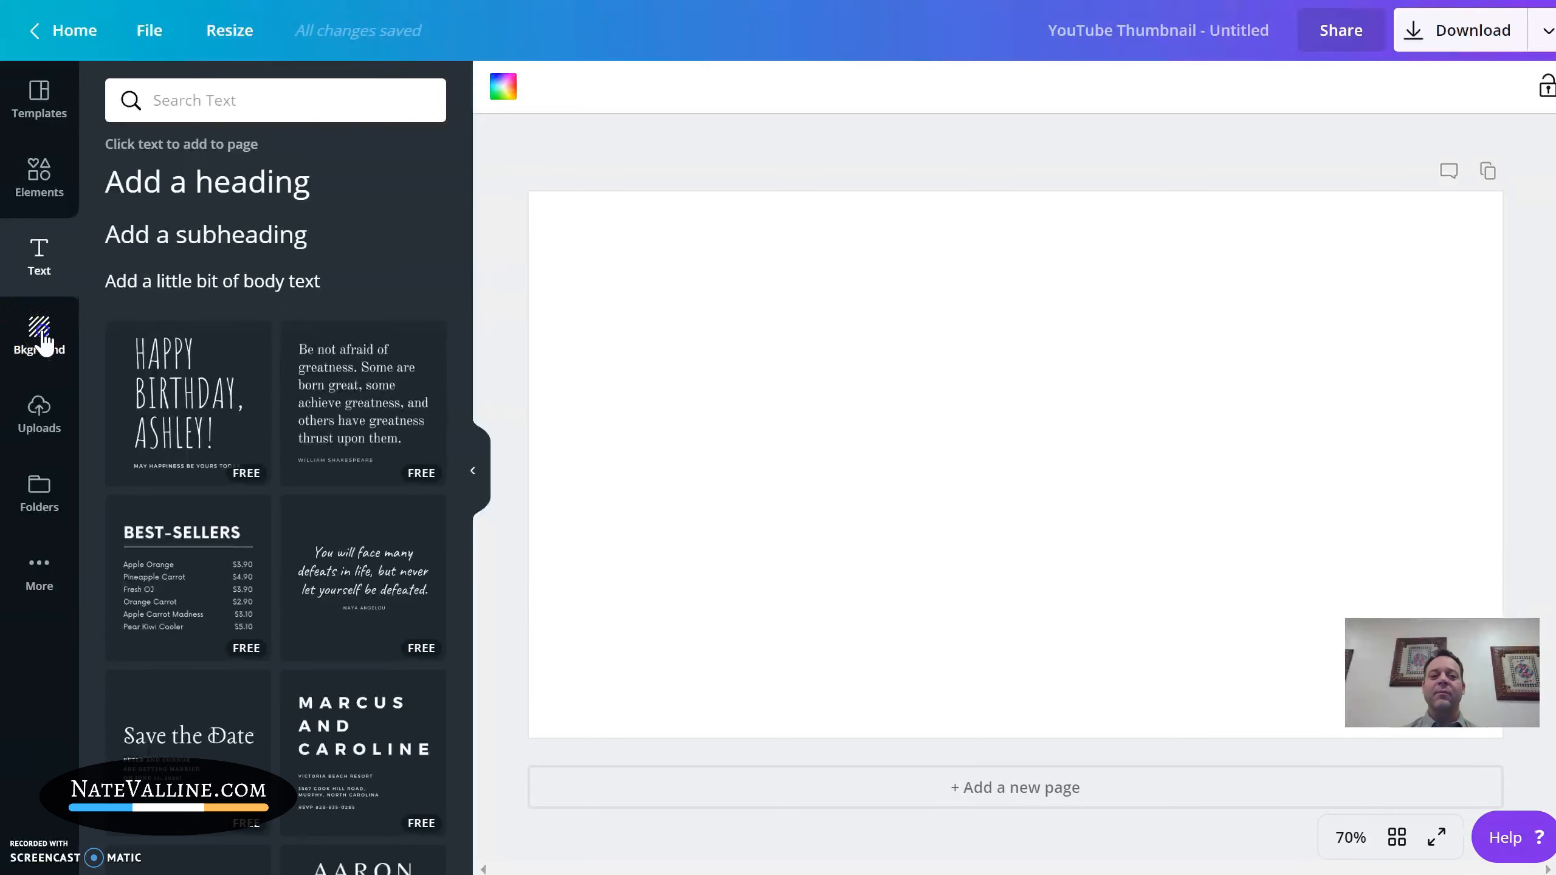
click(39, 331)
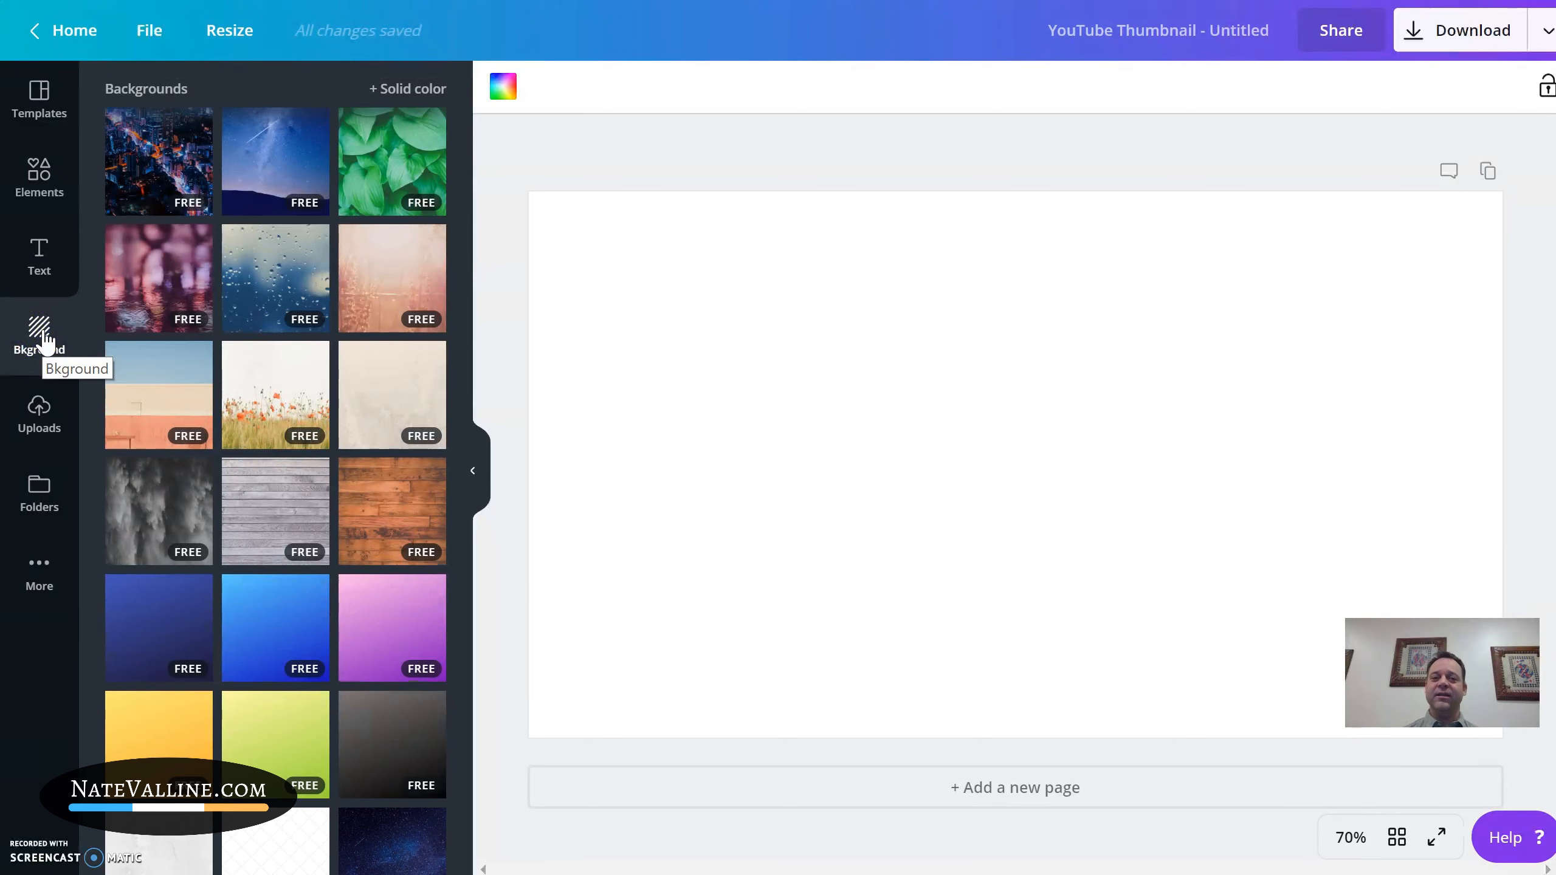
- Look through the images already uploaded to the account
click(50, 409)
scroll(263, 367, down, 15)
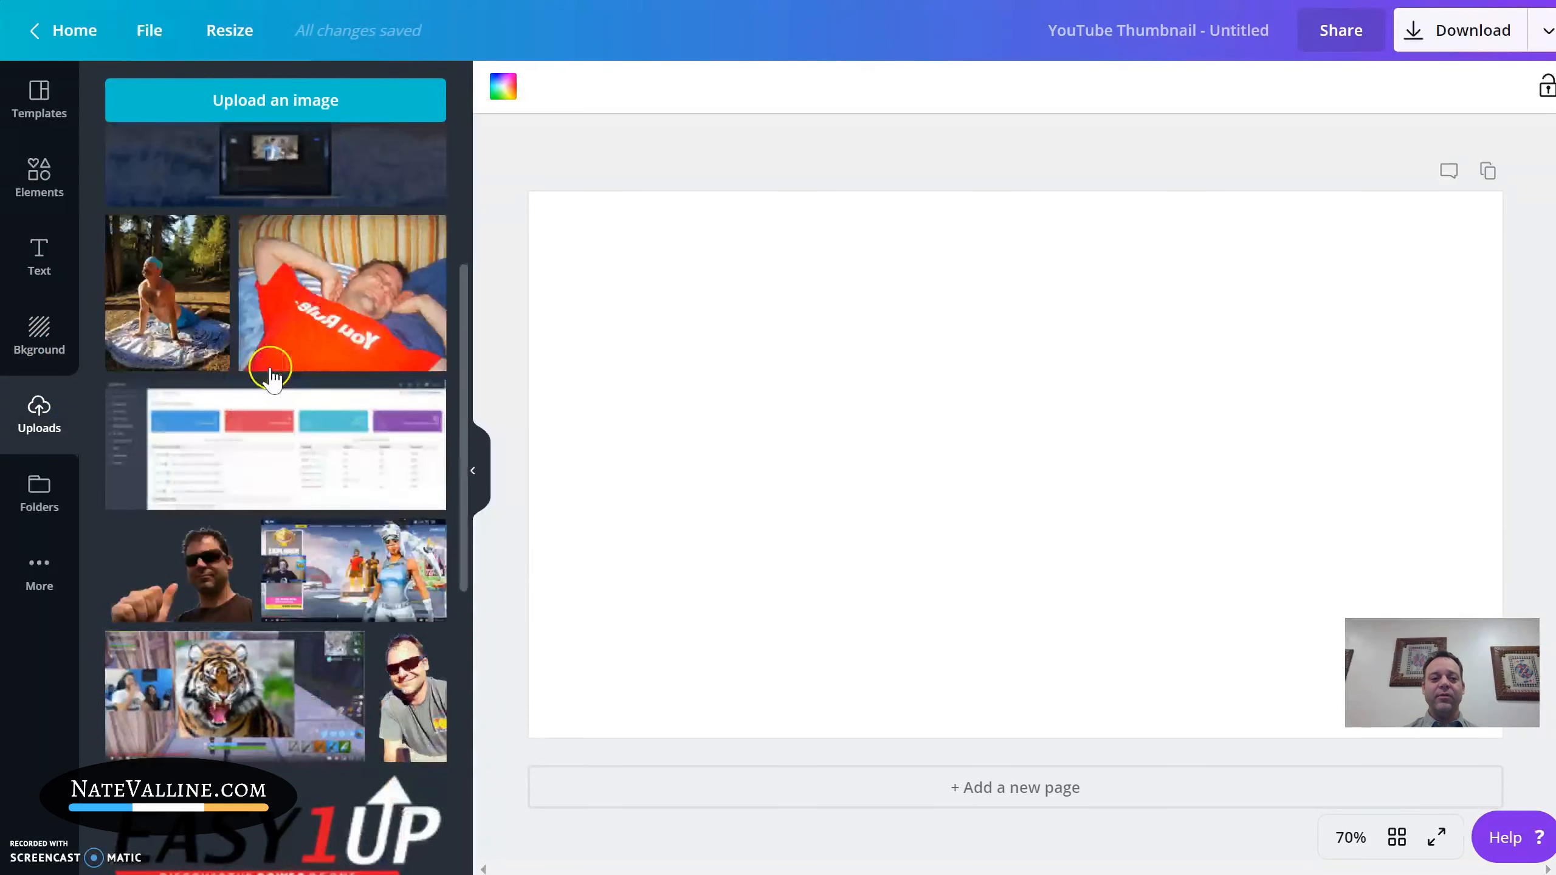
scroll(268, 367, down, 8)
scroll(263, 379, up, 16)
scroll(226, 411, up, 2)
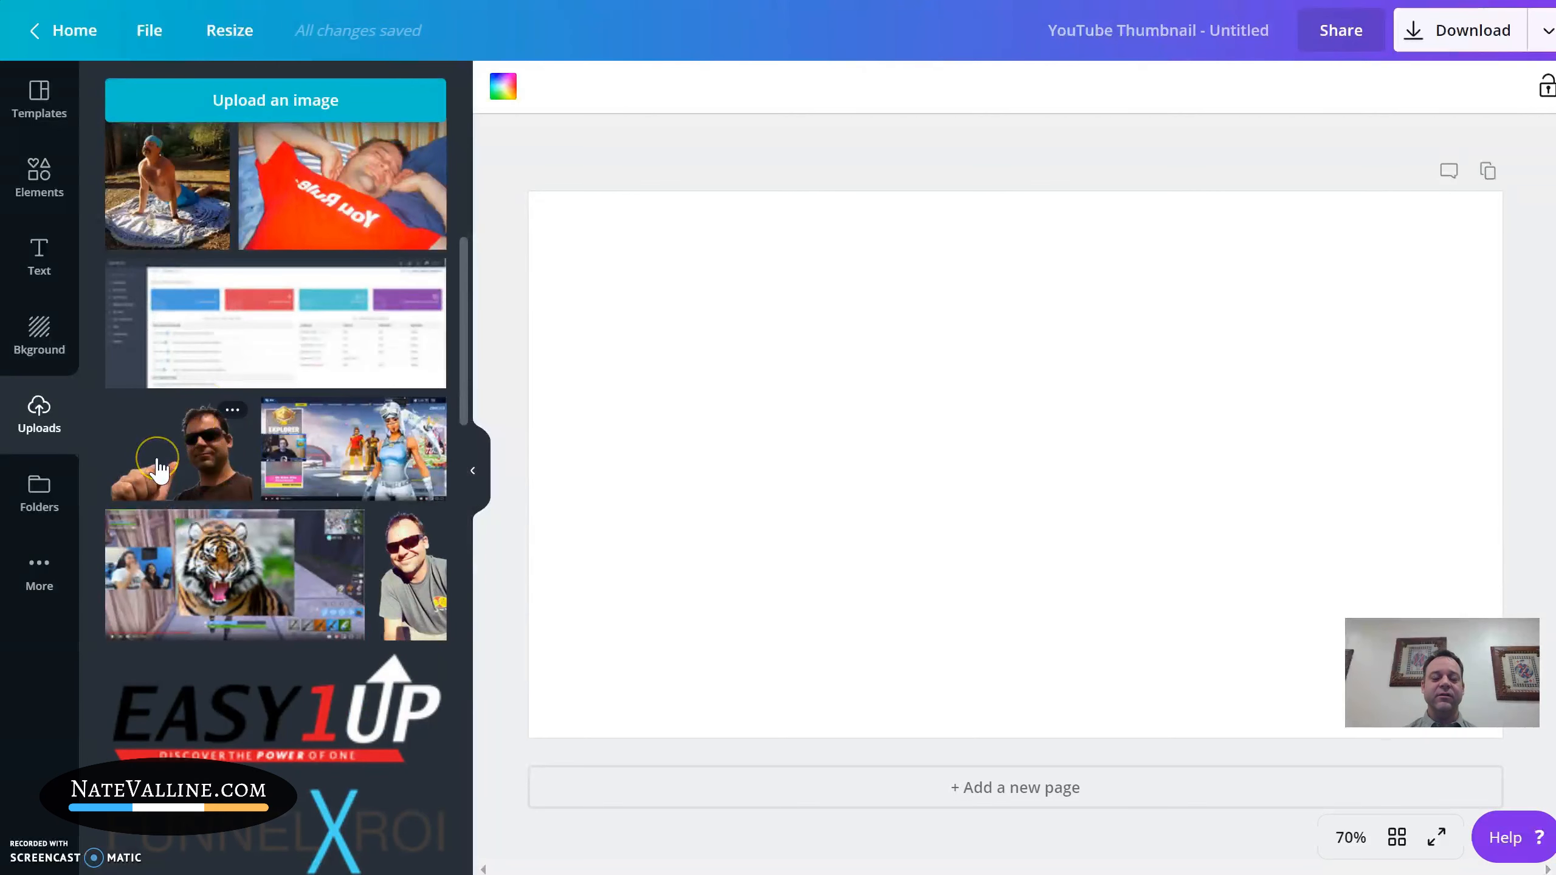
scroll(129, 484, up, 5)
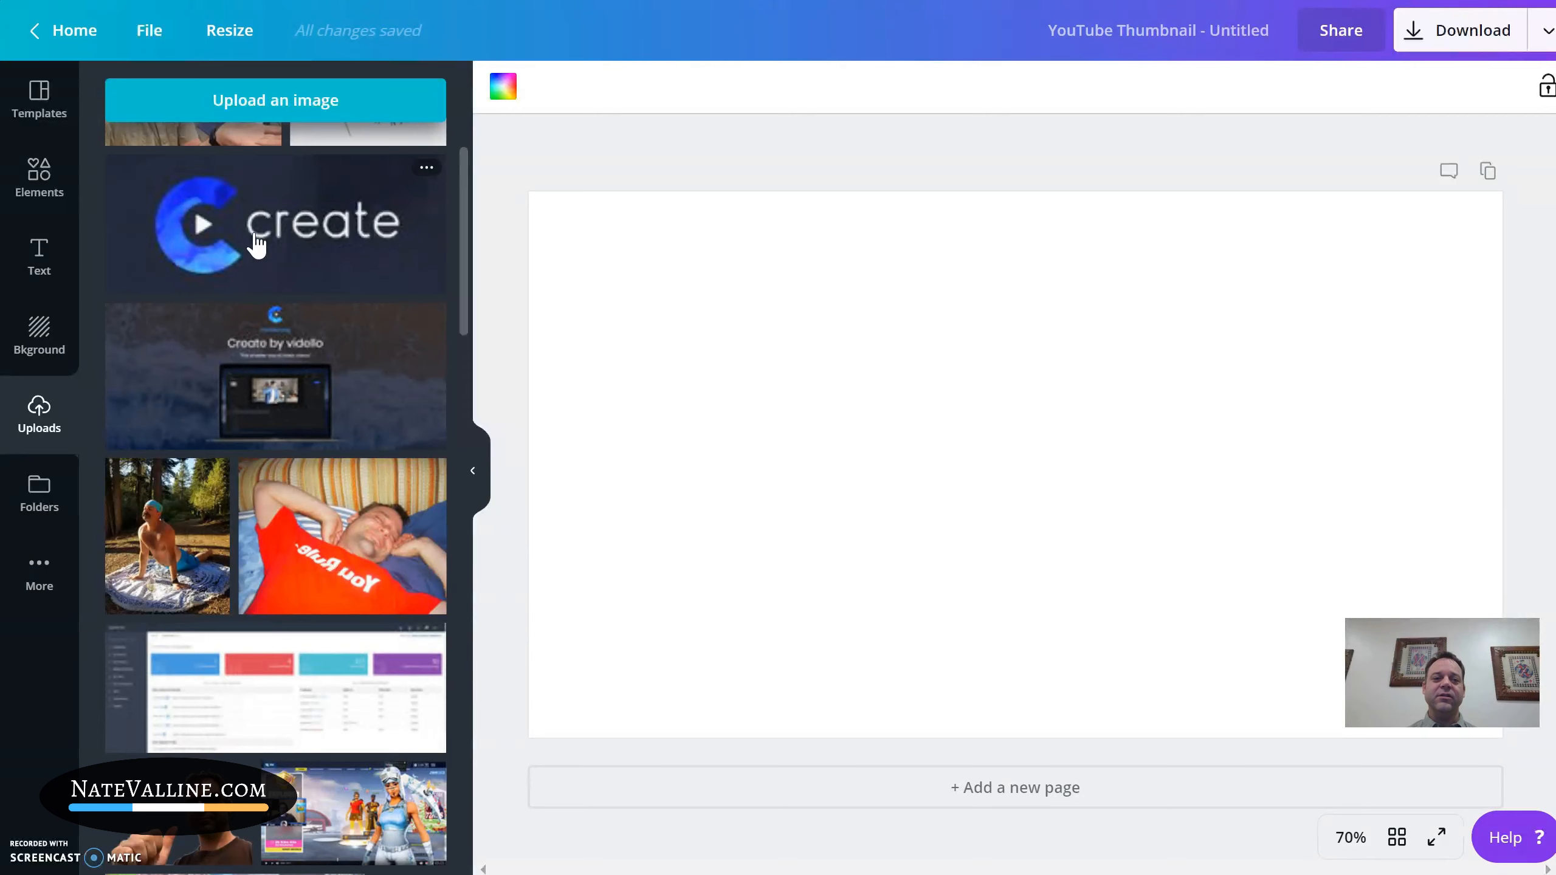
scroll(264, 270, up, 2)
scroll(270, 337, down, 2)
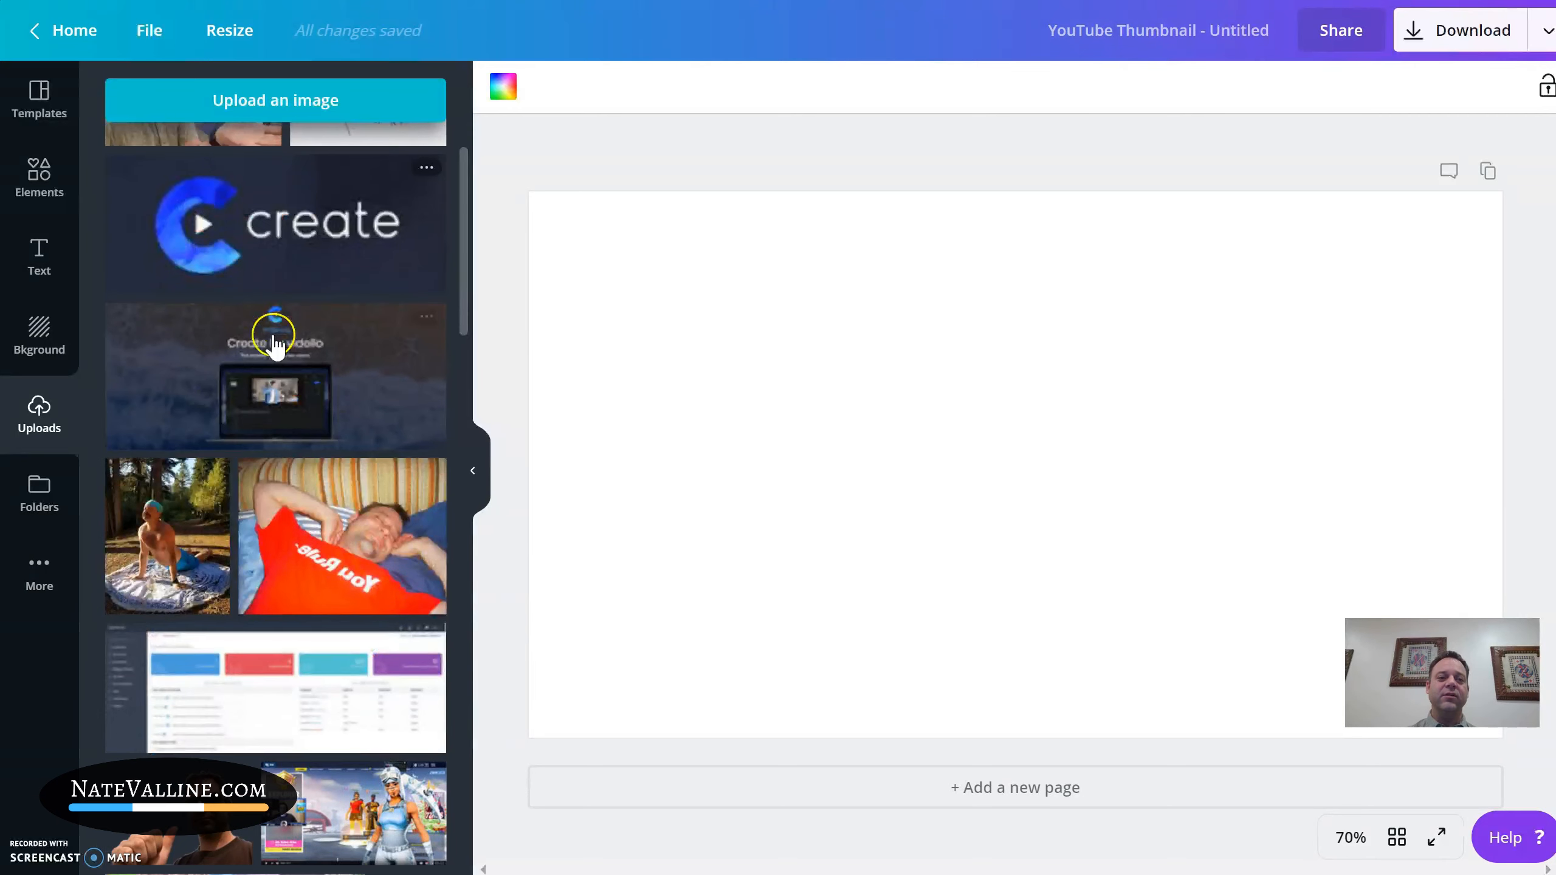
- Look over the YouTube thumbnail template categories again and return to the first of the uploaded images
click(28, 117)
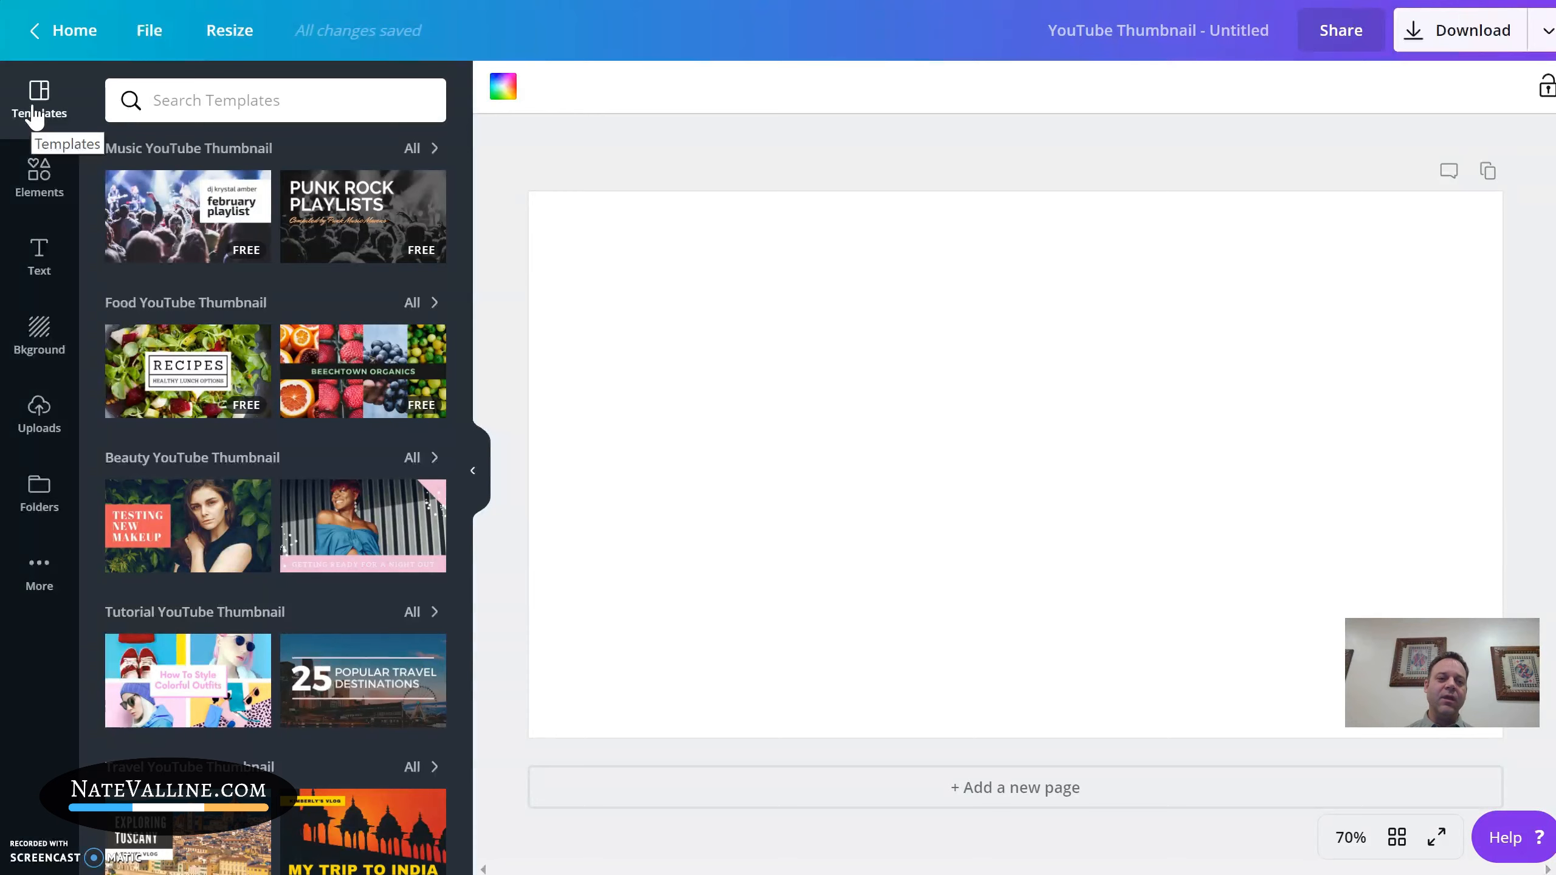
scroll(215, 514, down, 4)
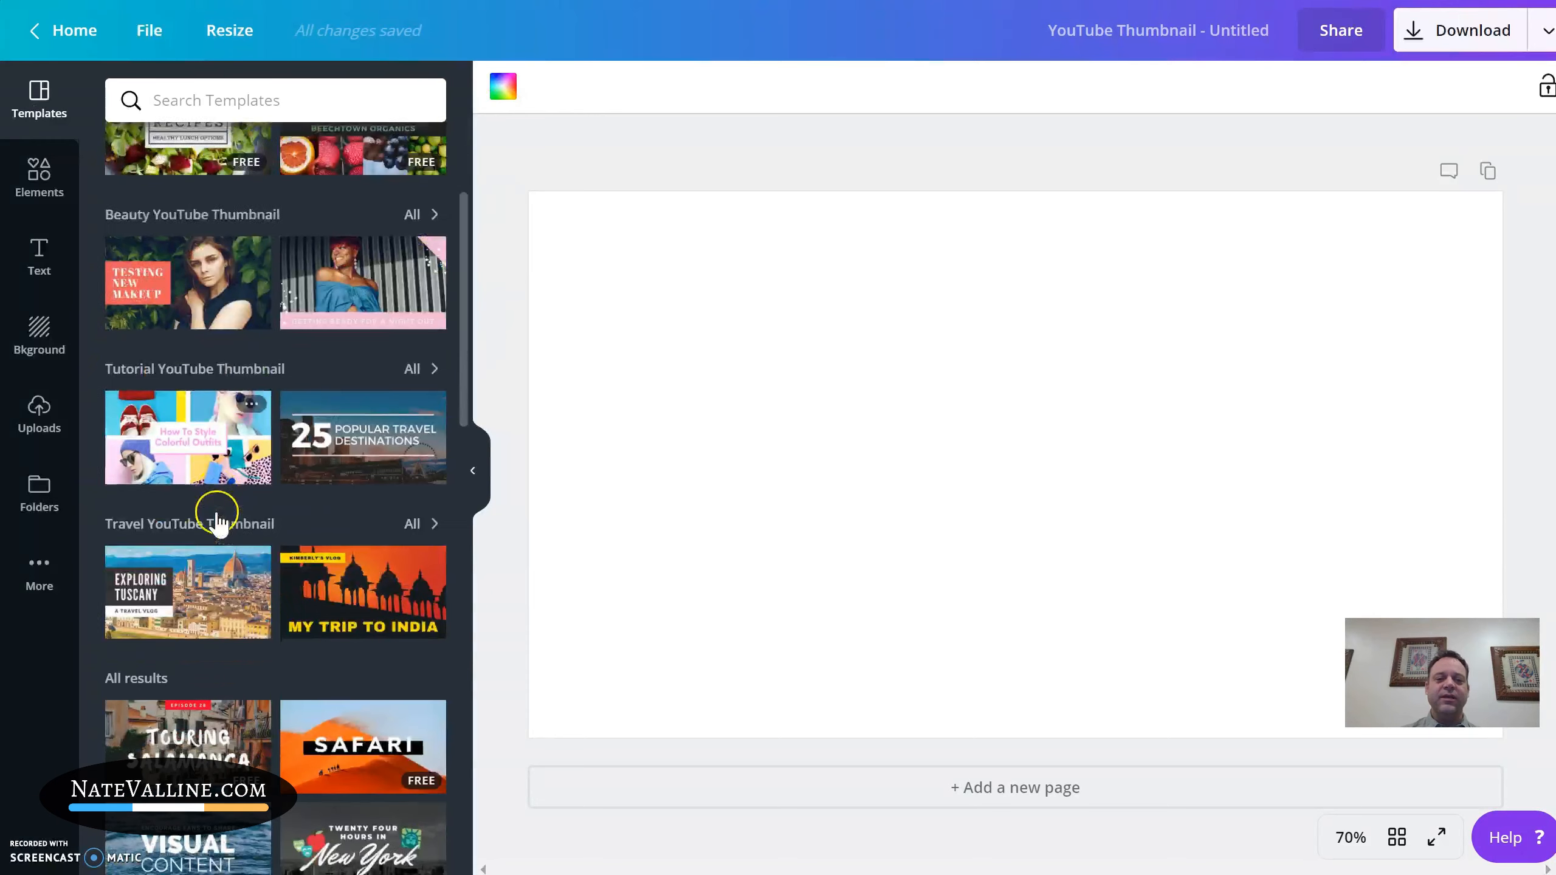
scroll(216, 543, up, 4)
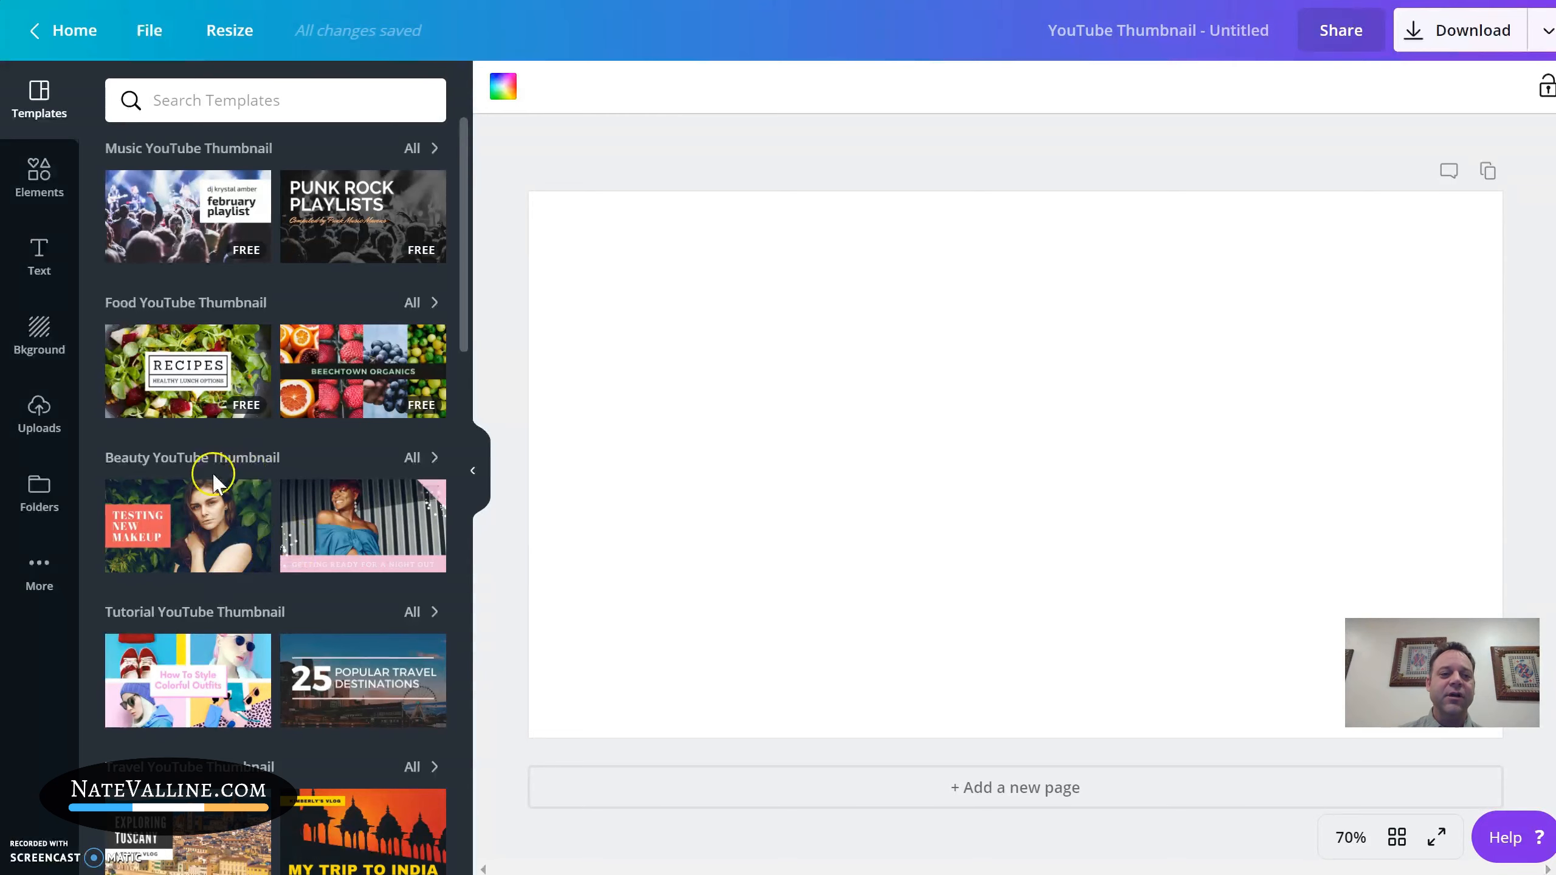
click(39, 426)
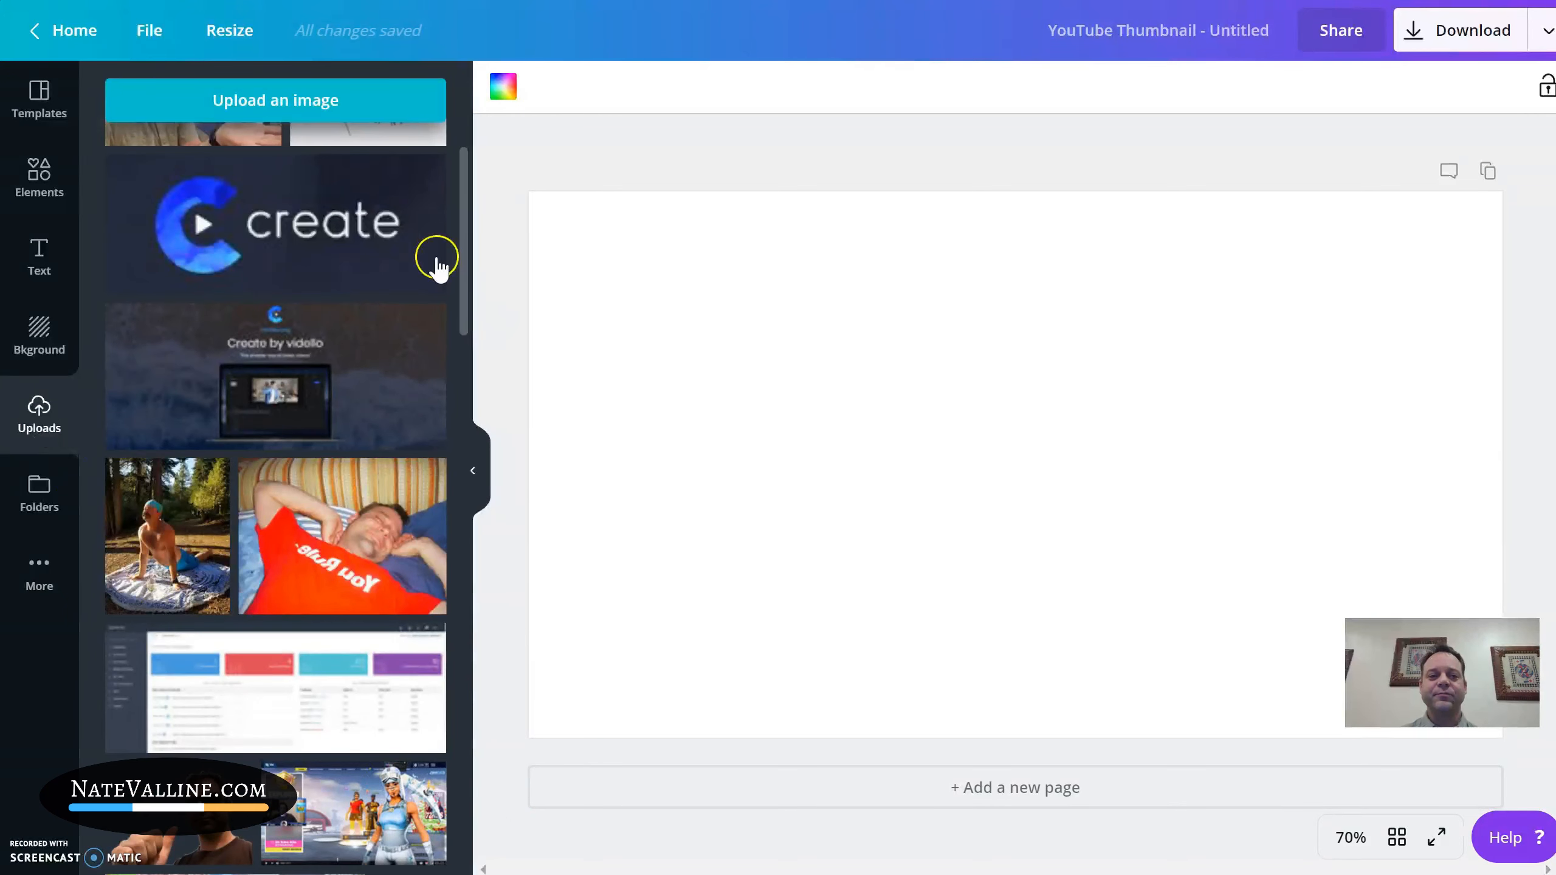
scroll(337, 375, up, 3)
click(277, 101)
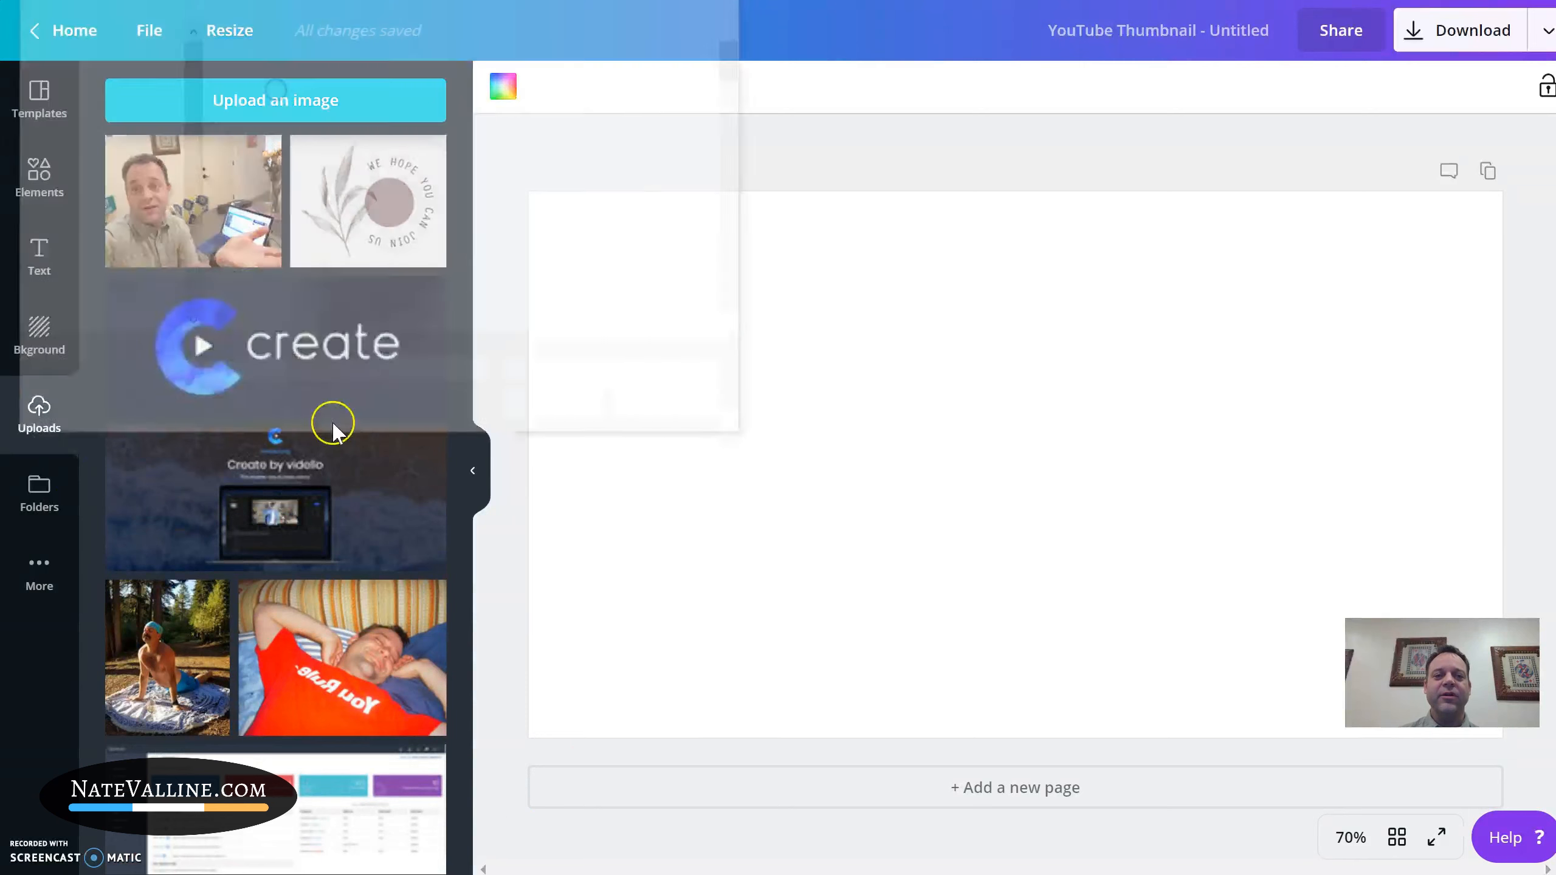
double_click(502, 170)
scroll(499, 177, down, 5)
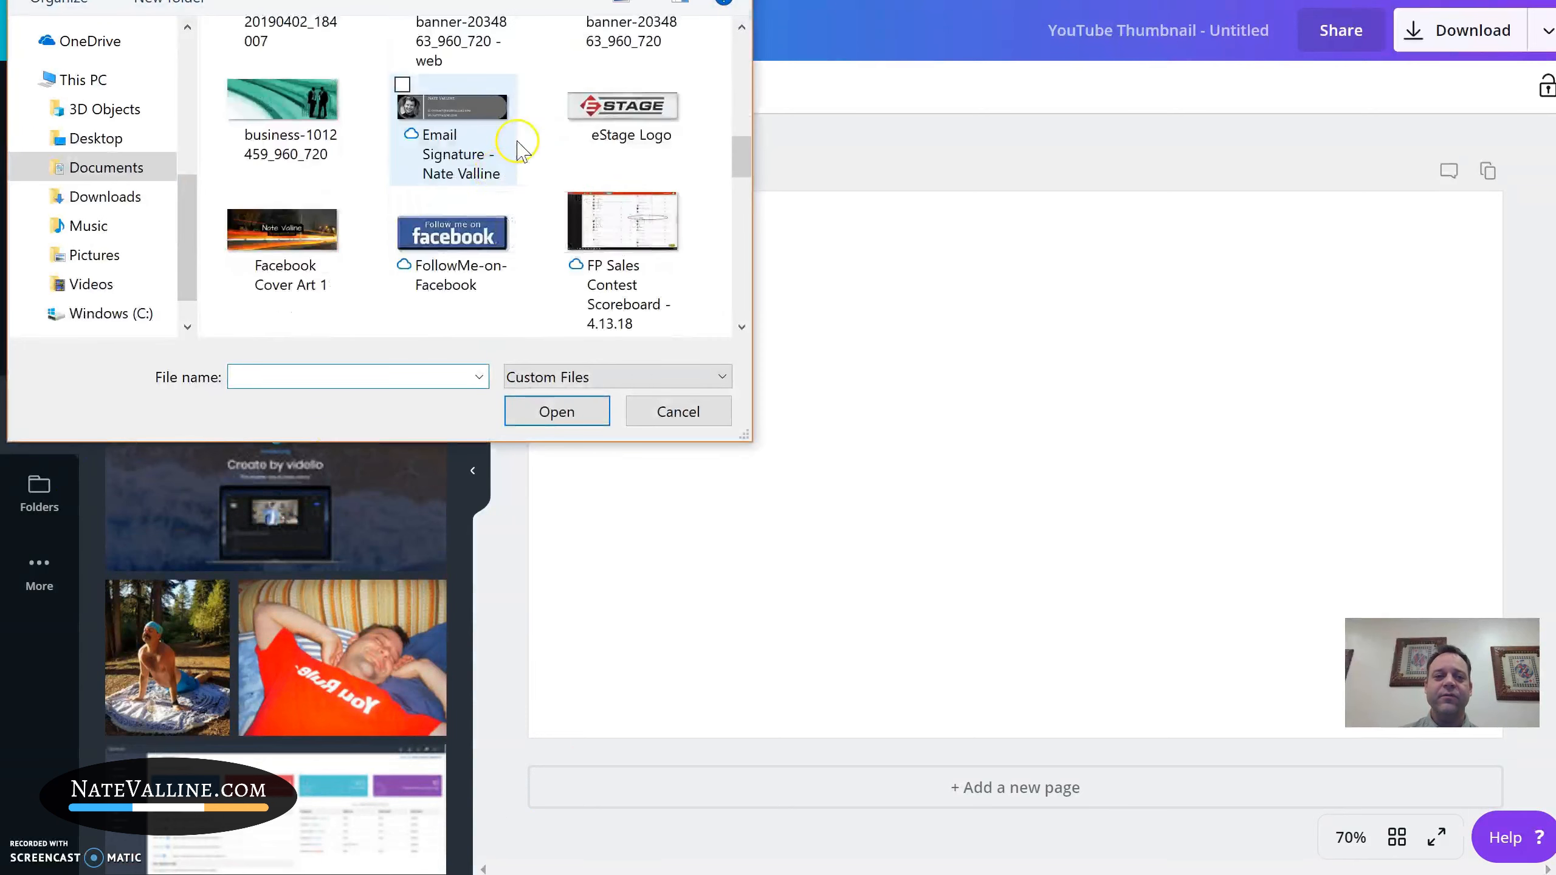
scroll(496, 185, up, 5)
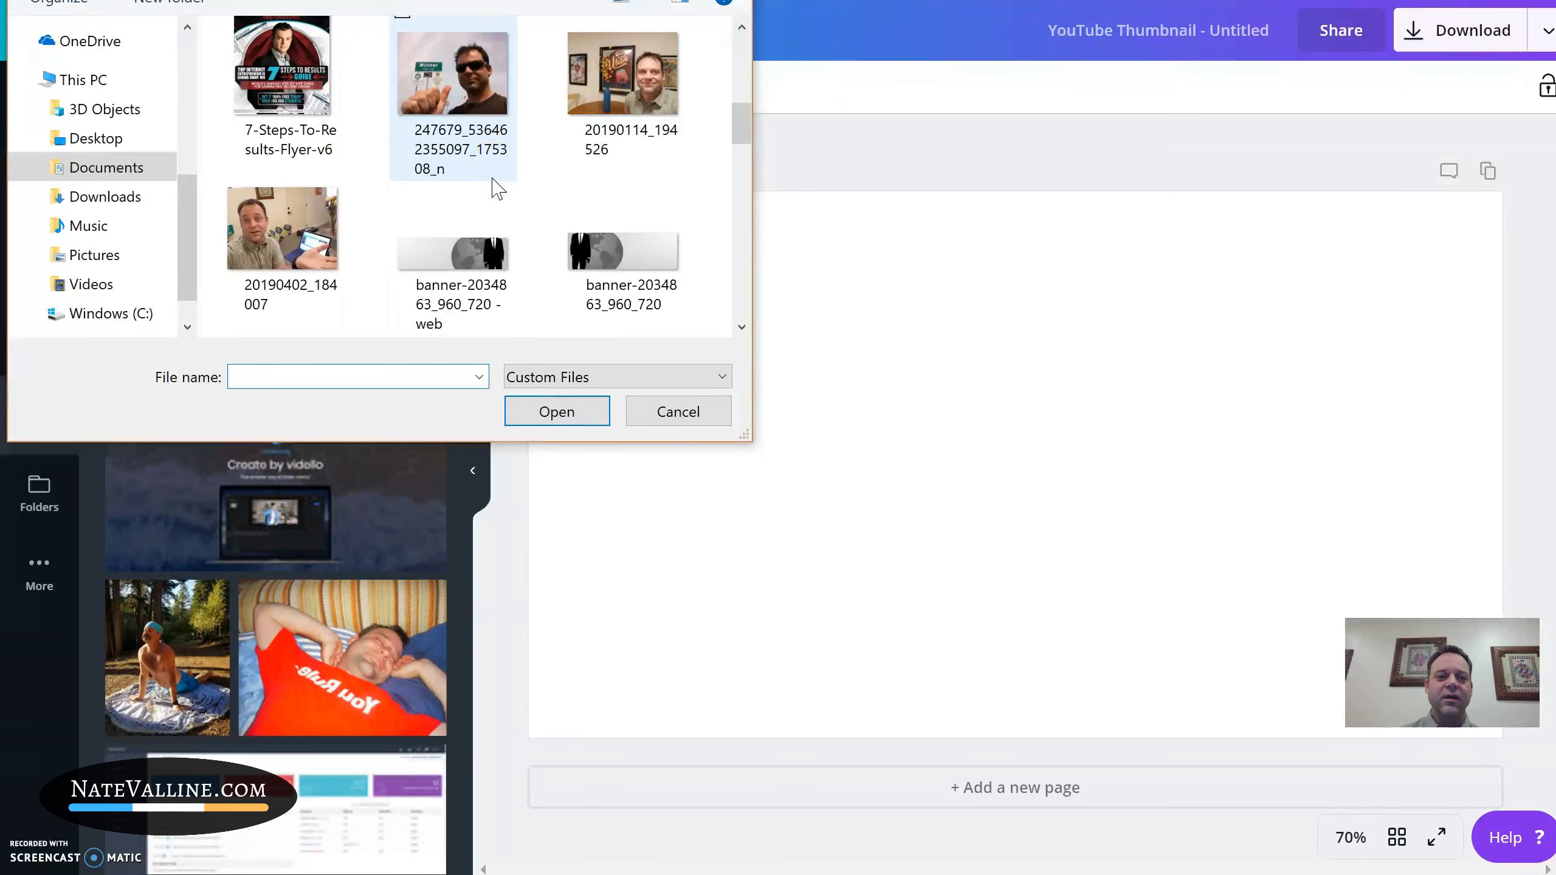
click(288, 236)
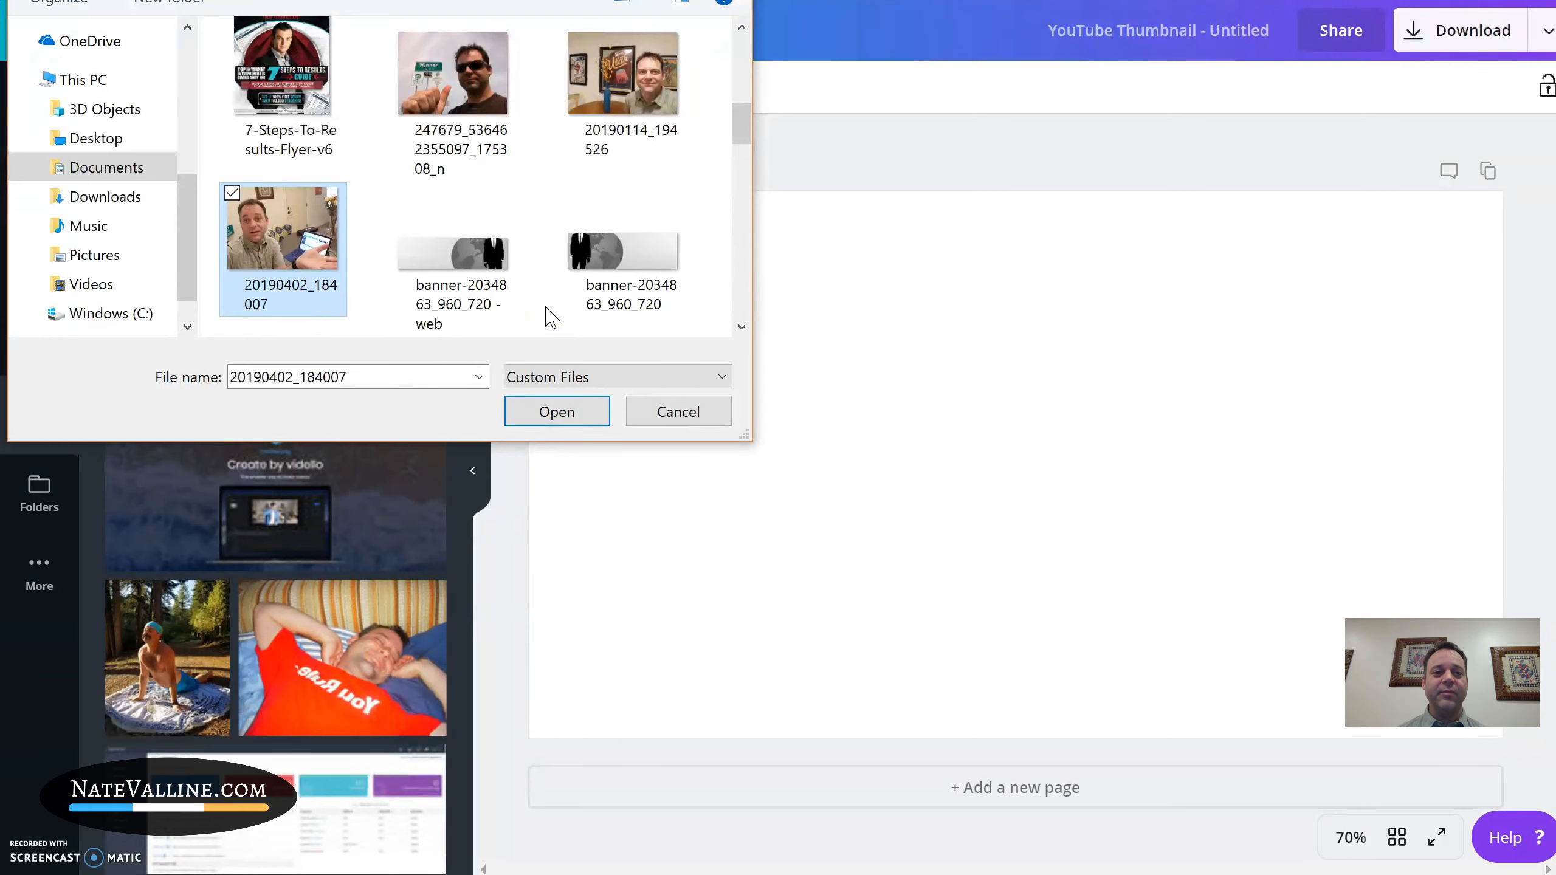
click(665, 412)
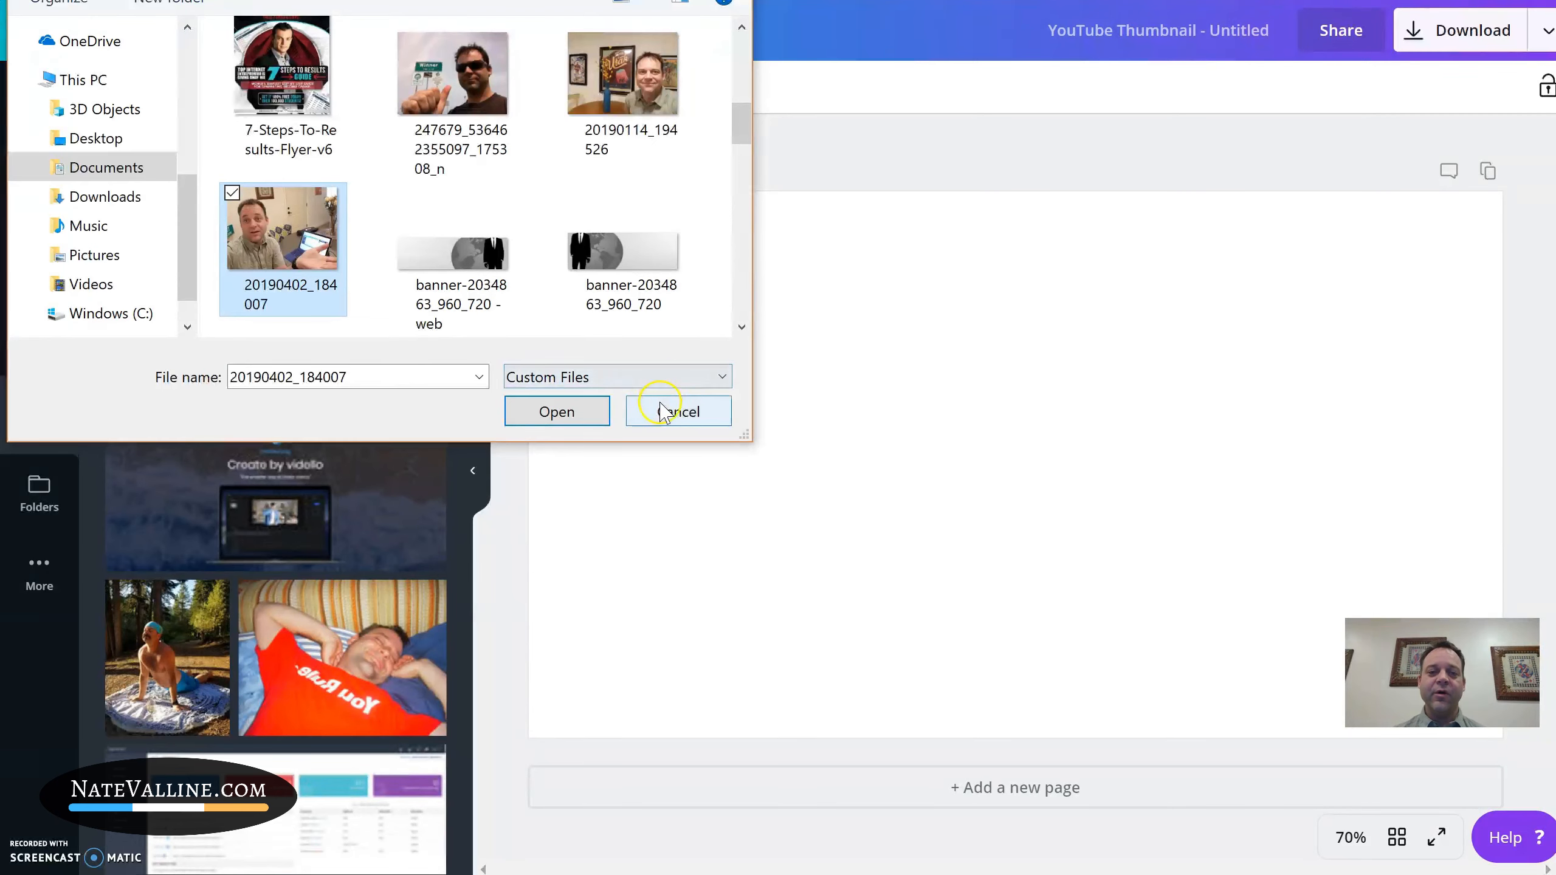
click(671, 420)
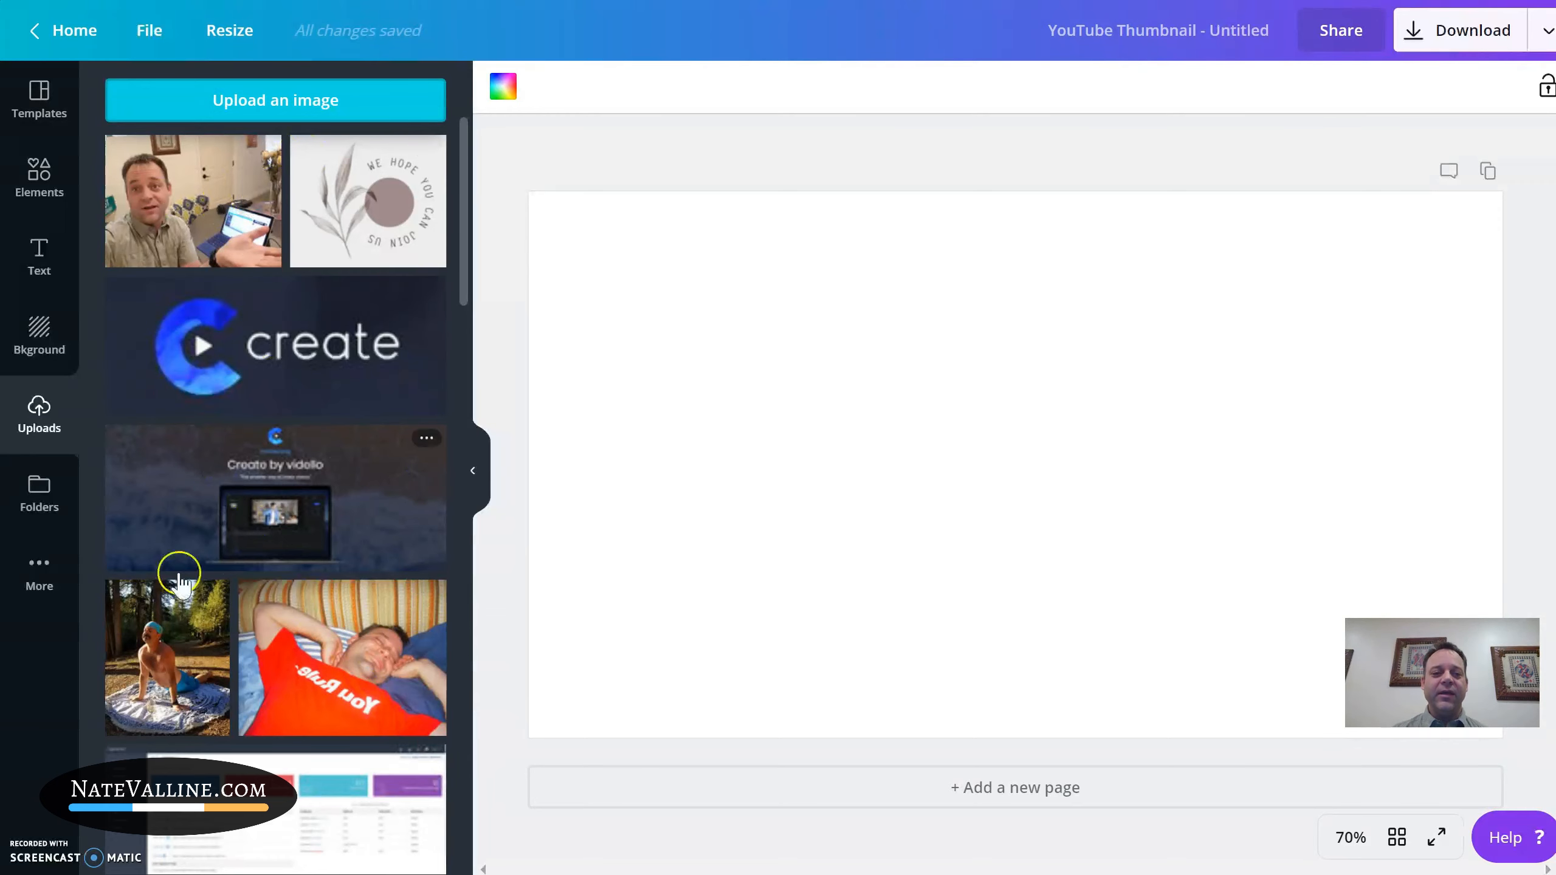
- Place the uploaded photo of the man gesturing at a laptop, enlarge it to full page height and position it slightly left of centre
click(218, 228)
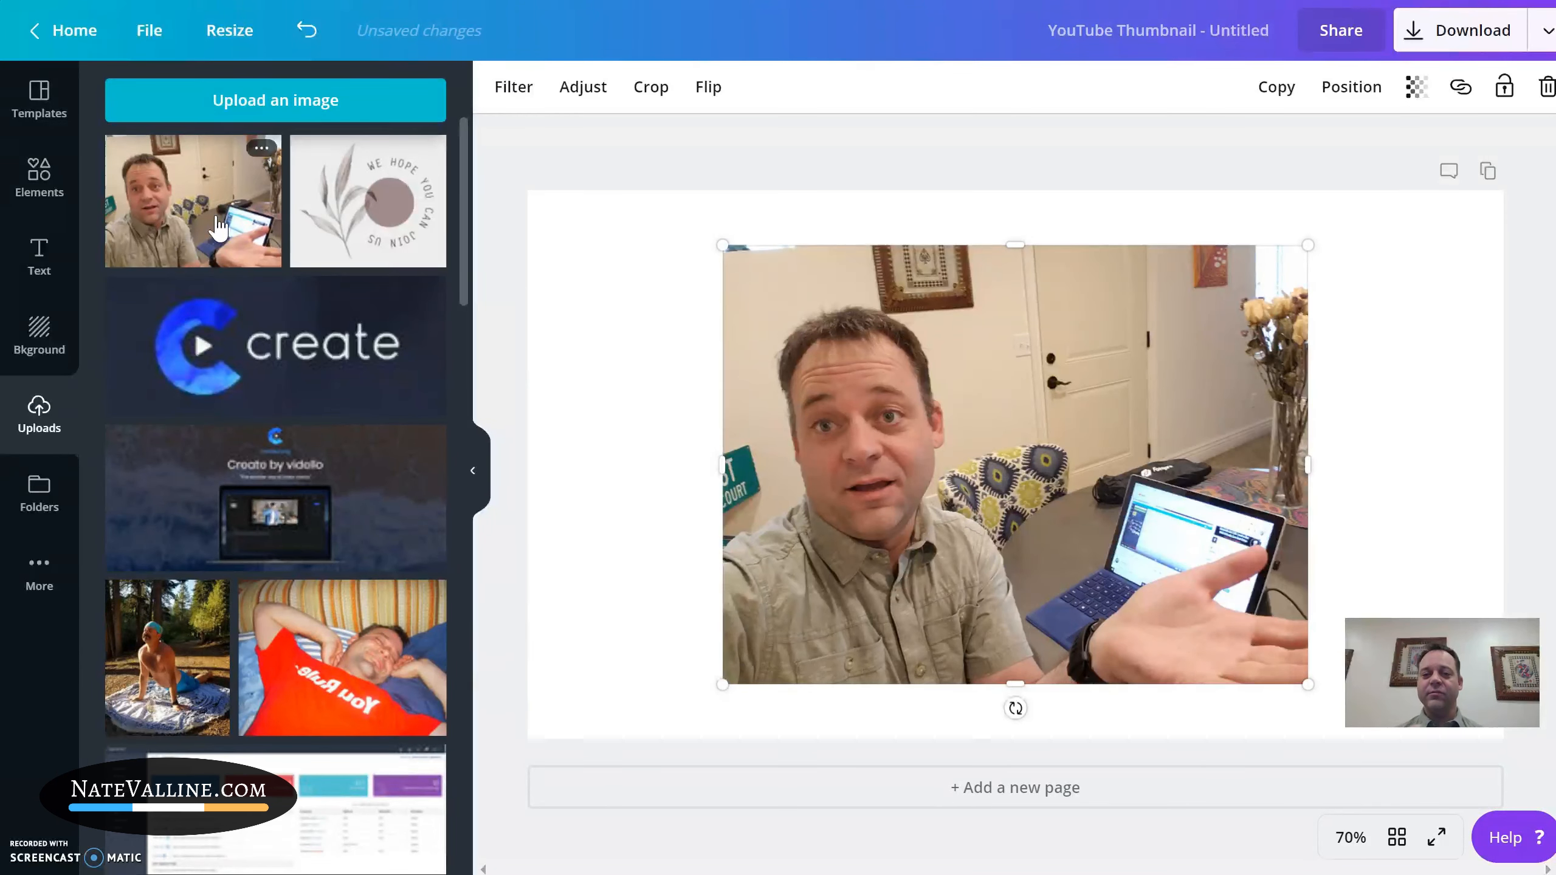
drag(930, 431, 786, 376)
drag(937, 480, 985, 488)
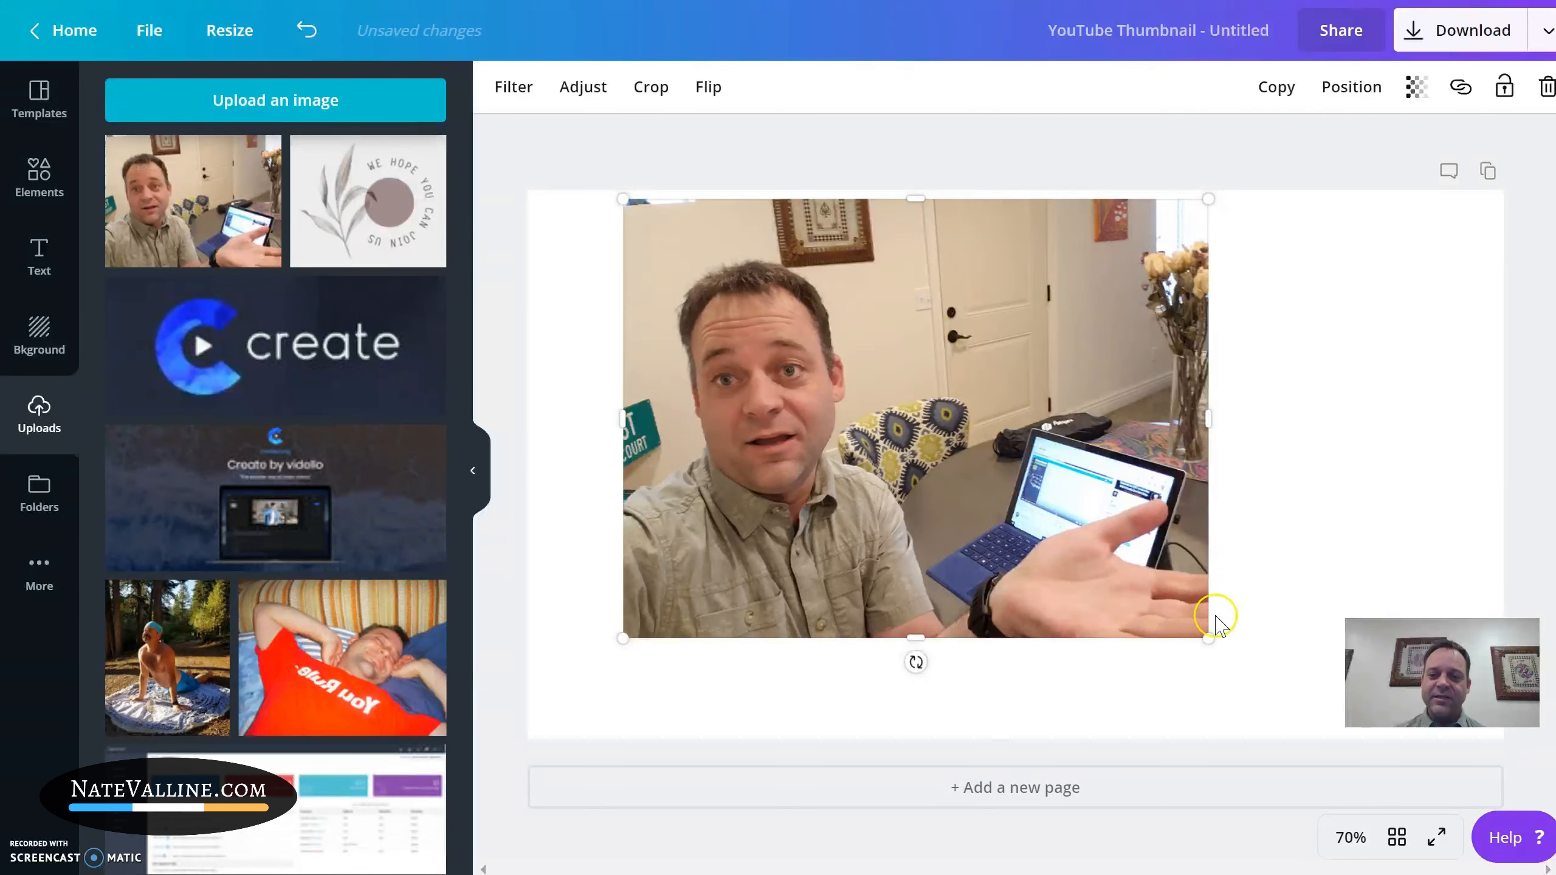
drag(1210, 645, 1335, 705)
drag(1340, 724, 1350, 730)
mouse_move(970, 421)
mouse_down()
mouse_move(1011, 407)
mouse_move(945, 406)
mouse_up()
drag(1312, 725, 1341, 722)
drag(968, 486, 1020, 490)
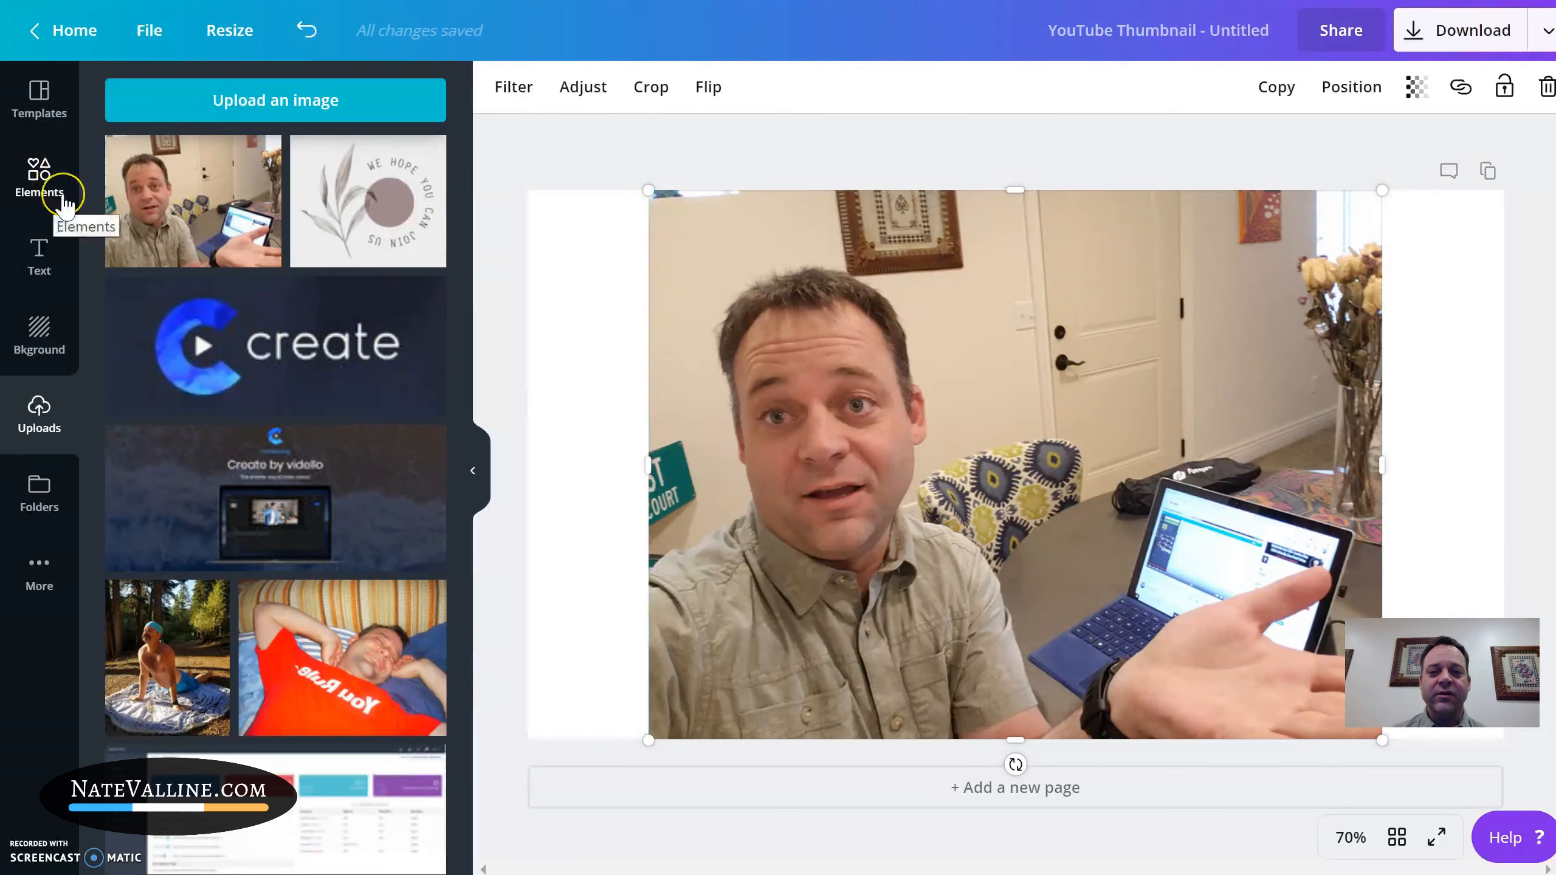
drag(854, 441, 816, 440)
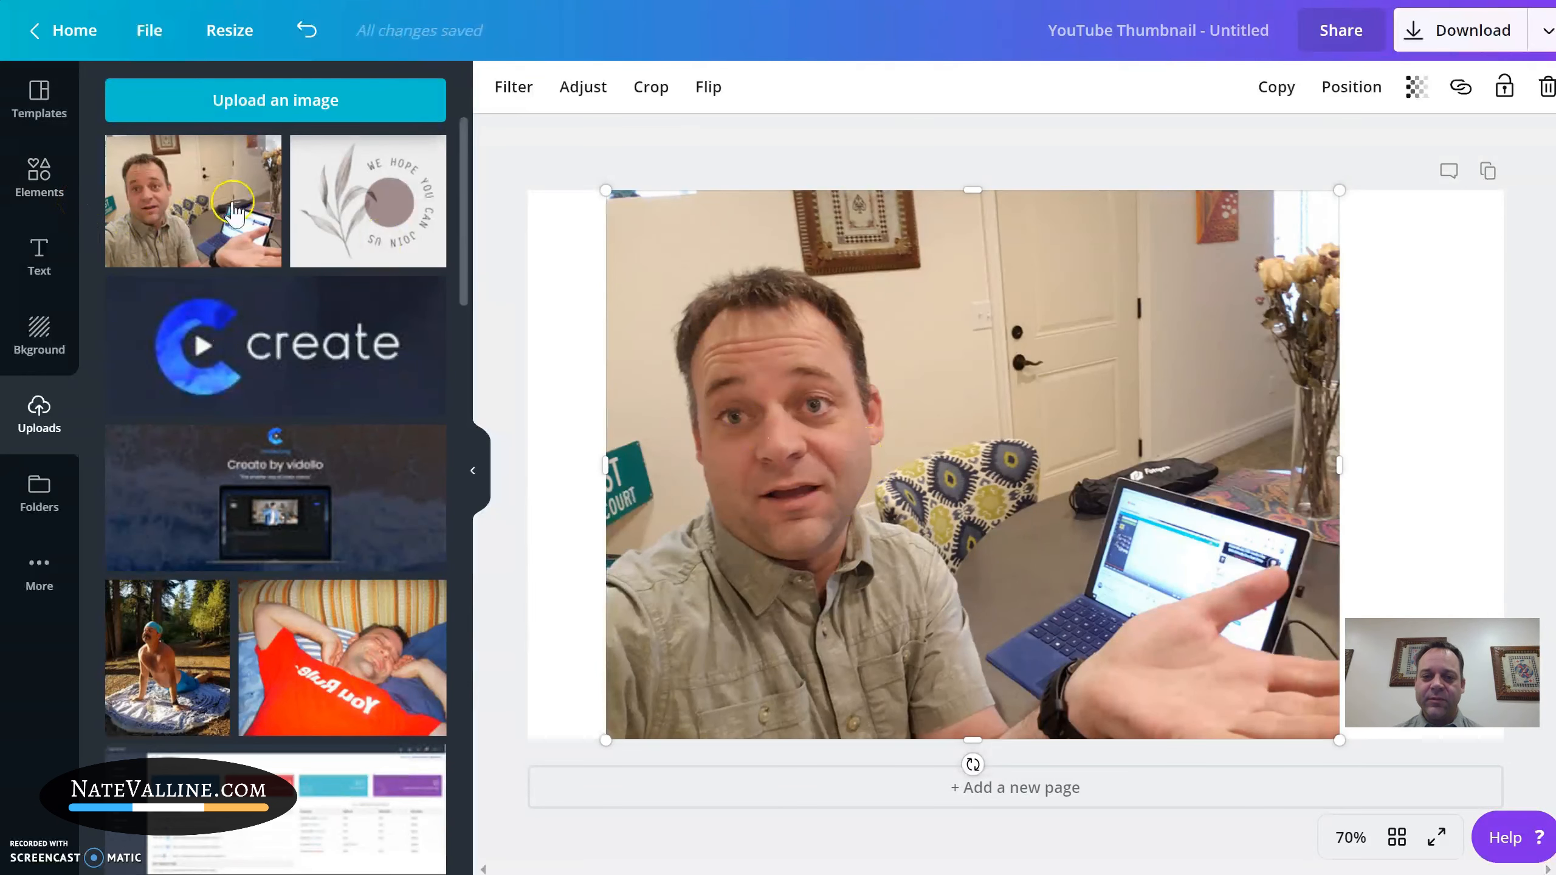
- Set the page background to solid black
click(62, 341)
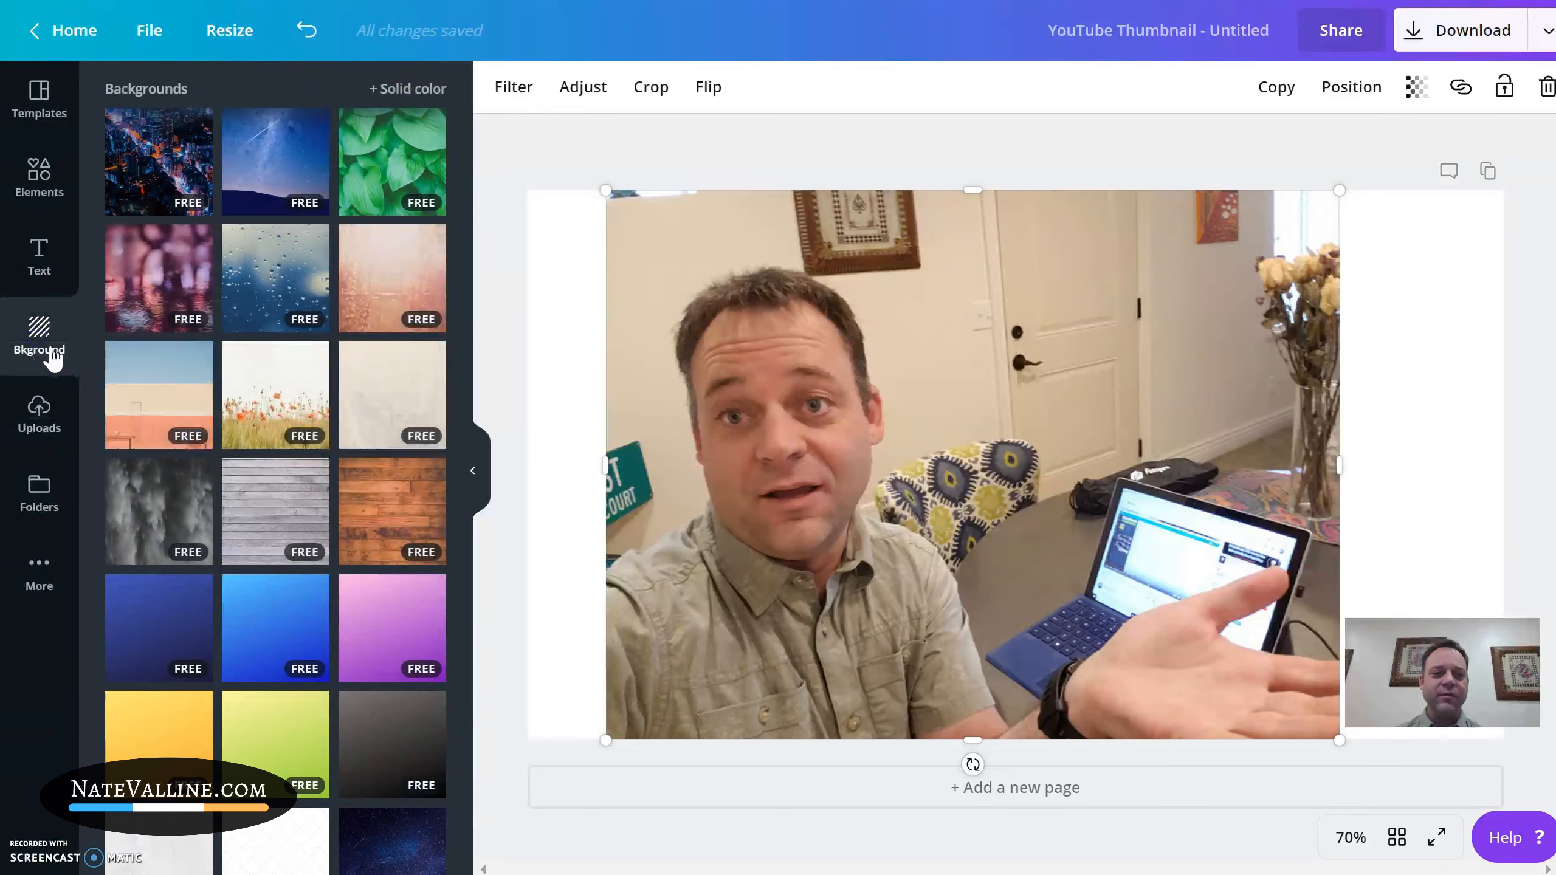
click(404, 90)
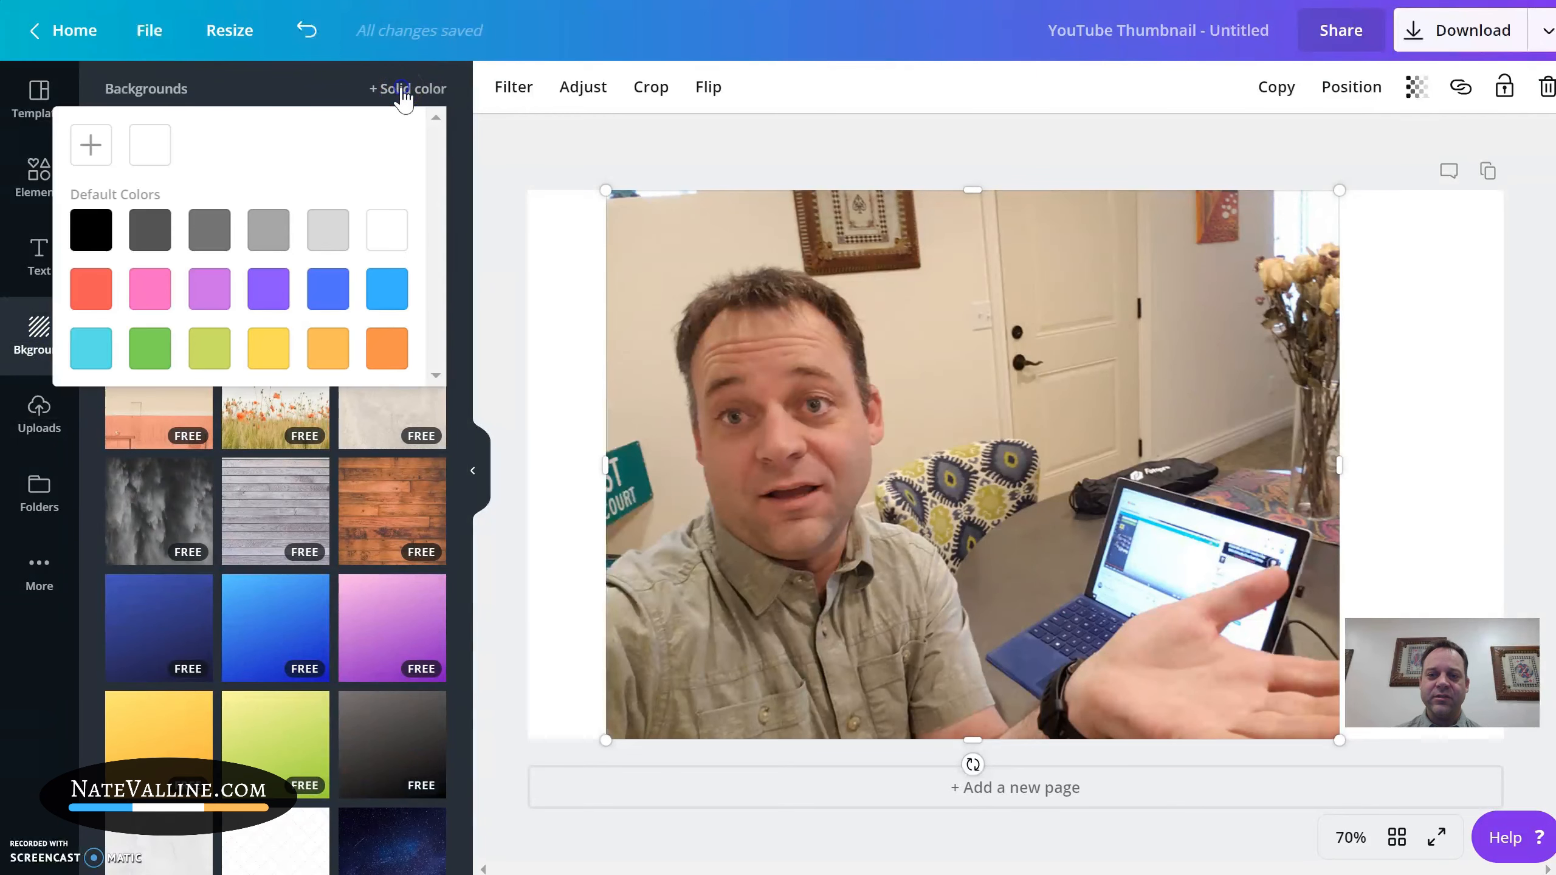
click(92, 238)
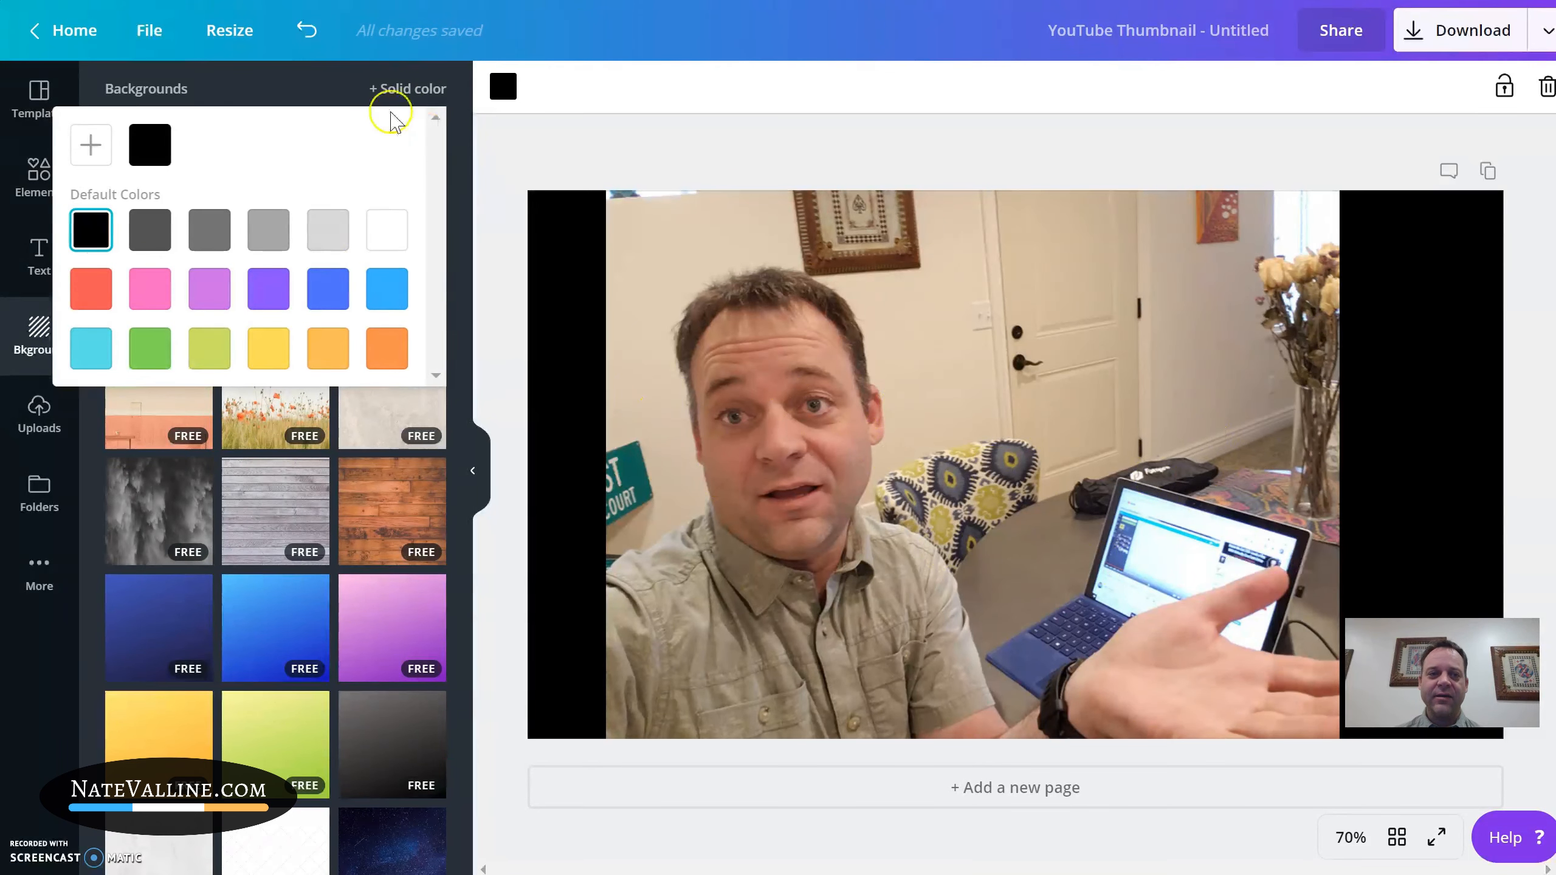
click(252, 91)
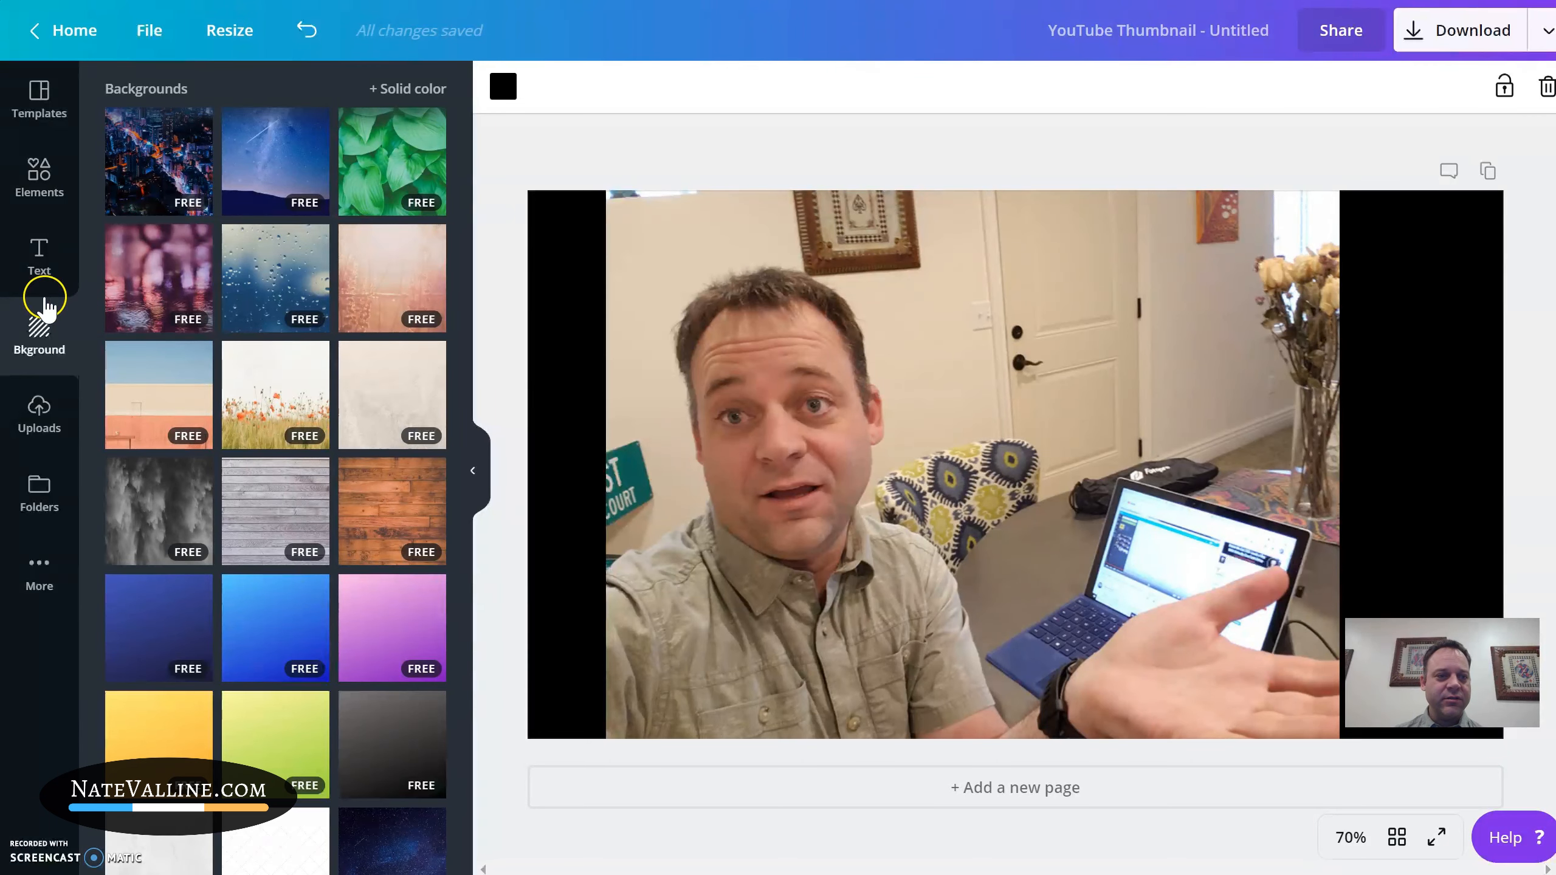
- Add a heading to the page with the text "Make A Custum"
click(39, 258)
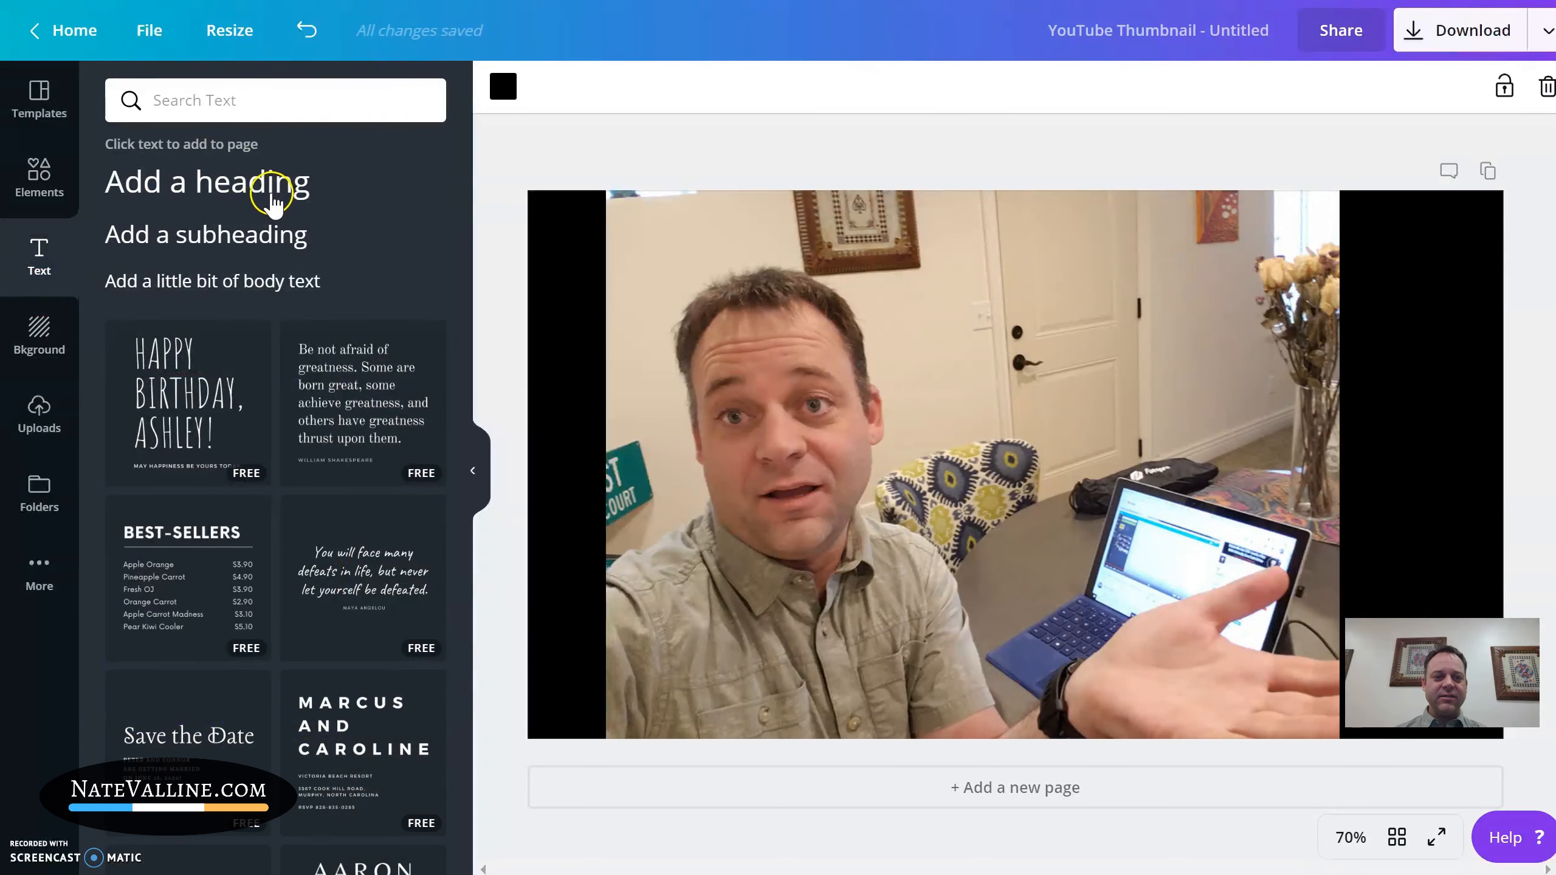
click(231, 187)
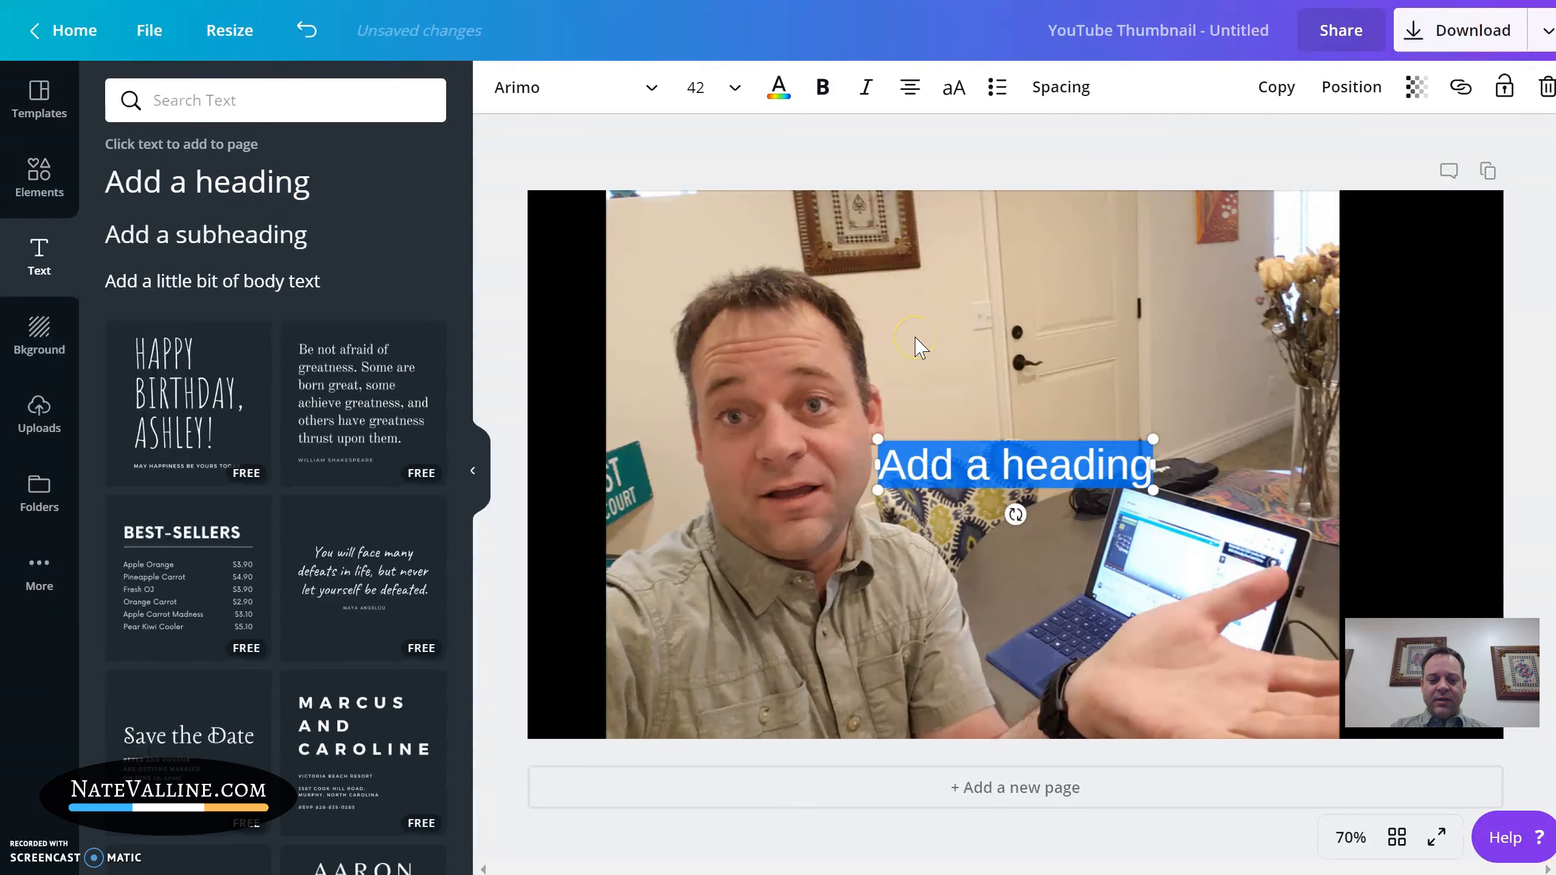
text(Make )
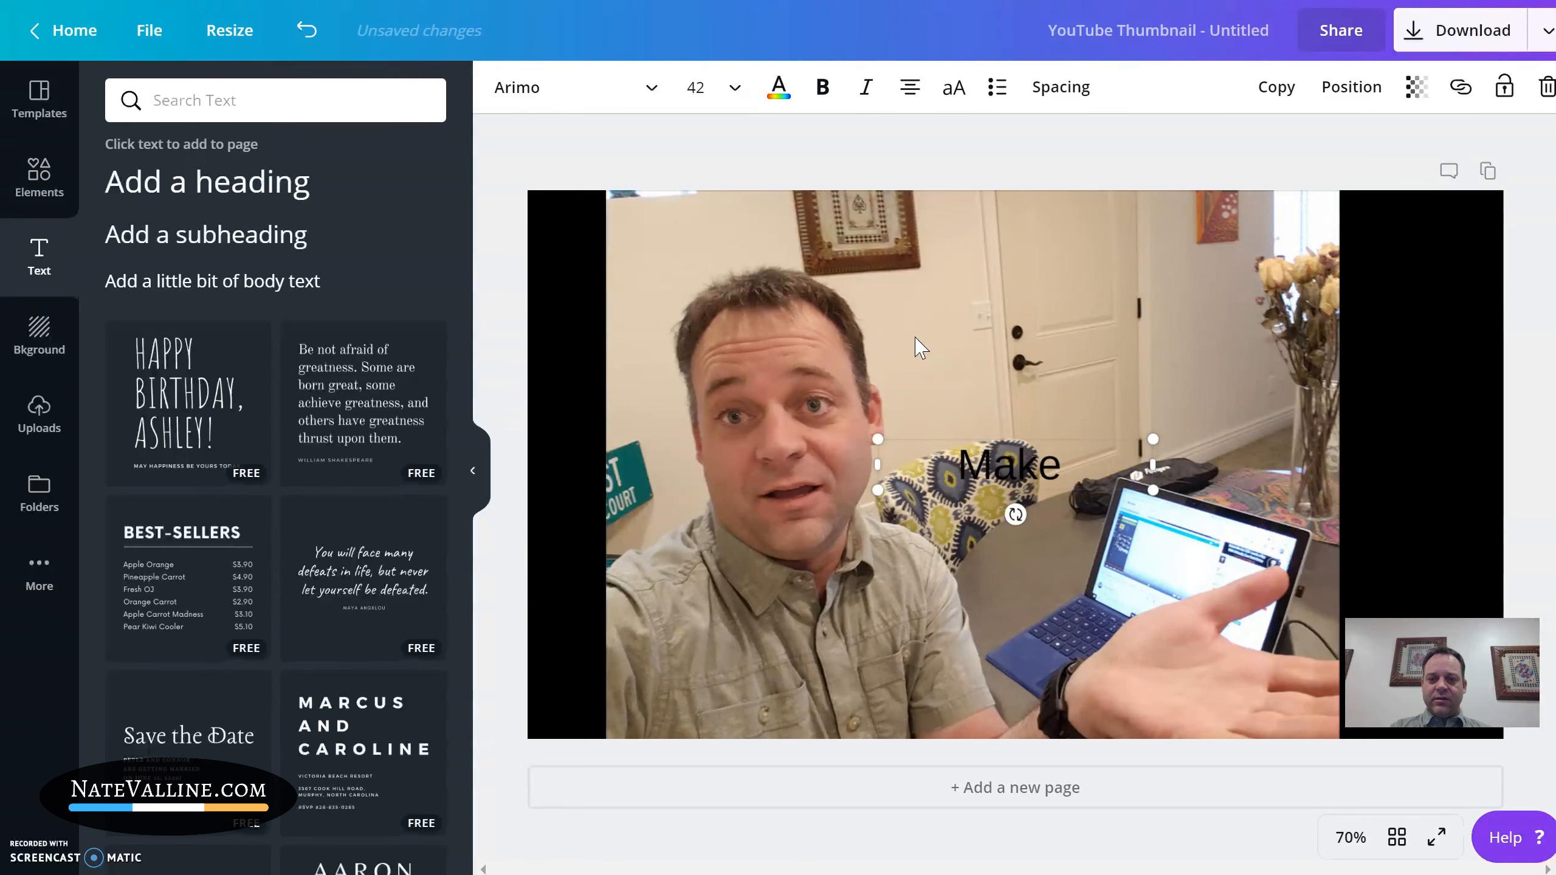
text(A Cu)
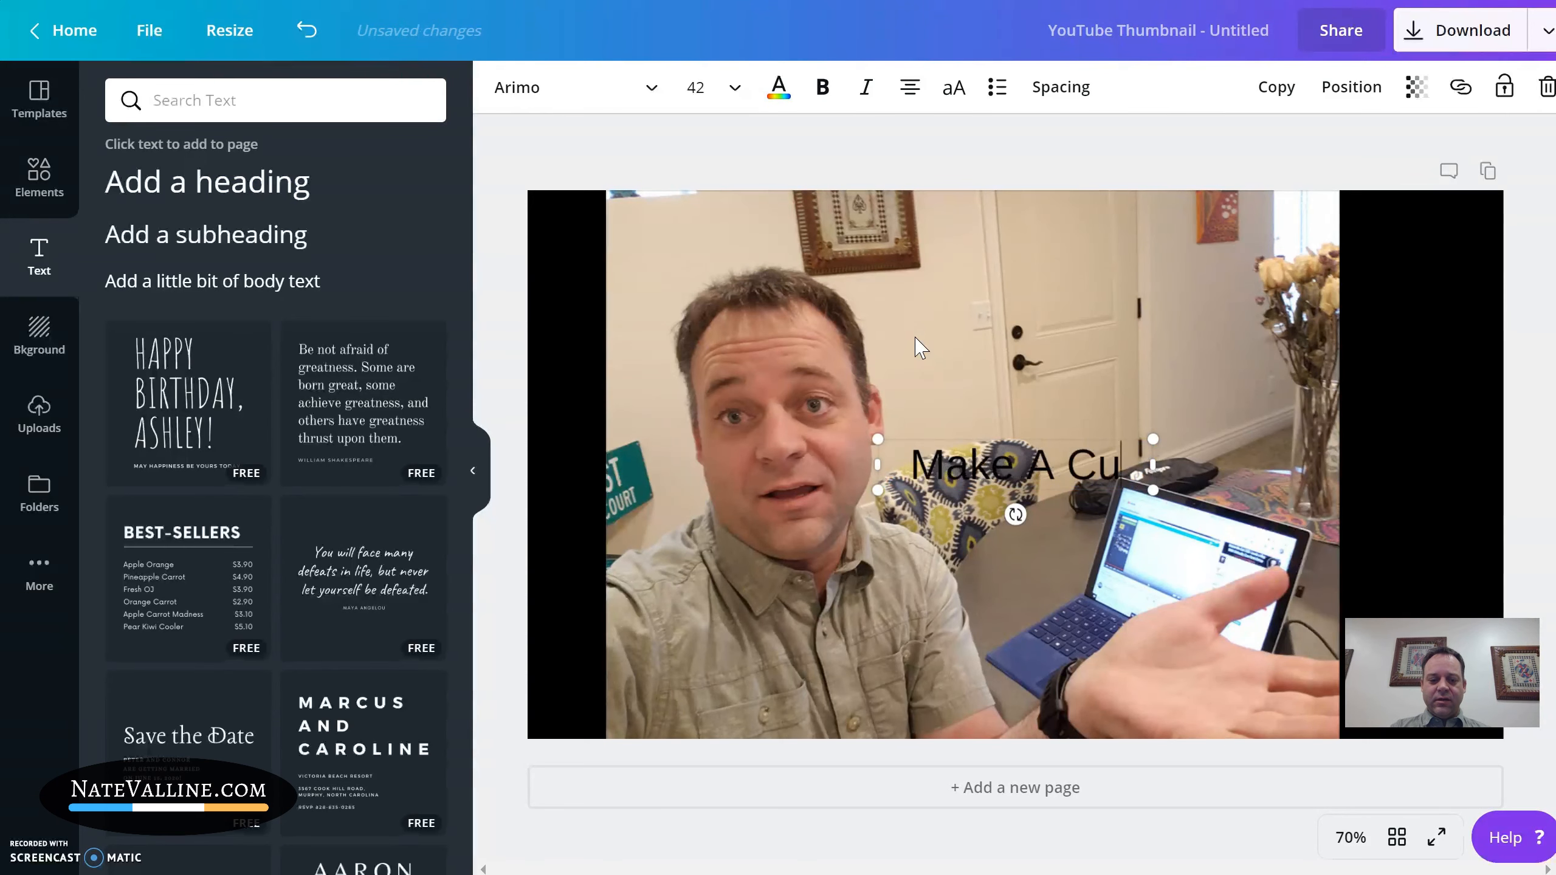
text(stume)
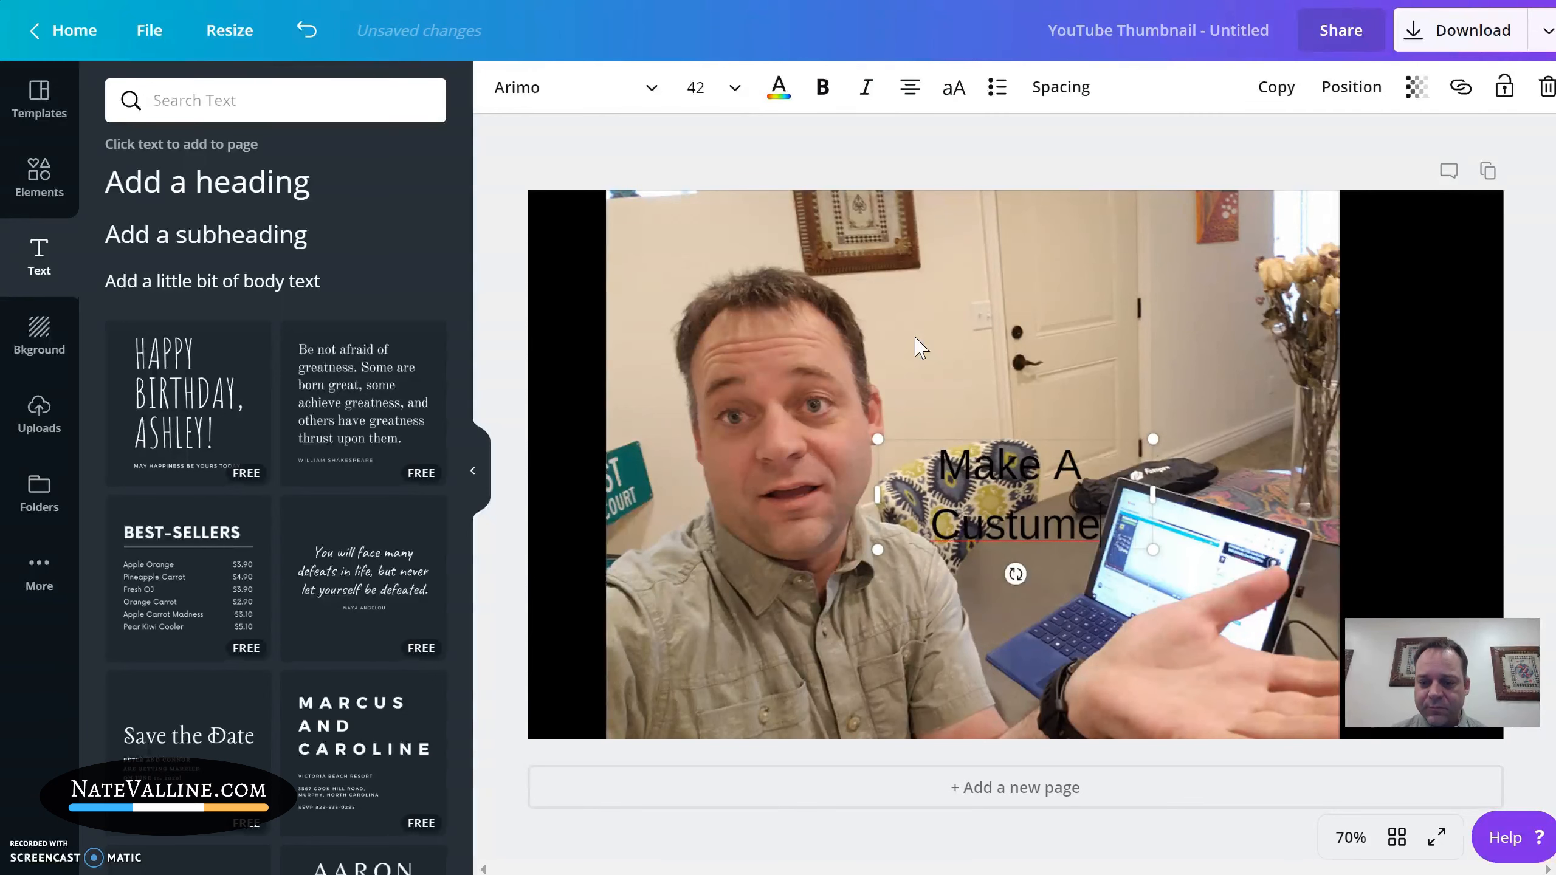
key(BackSpace)
click(921, 501)
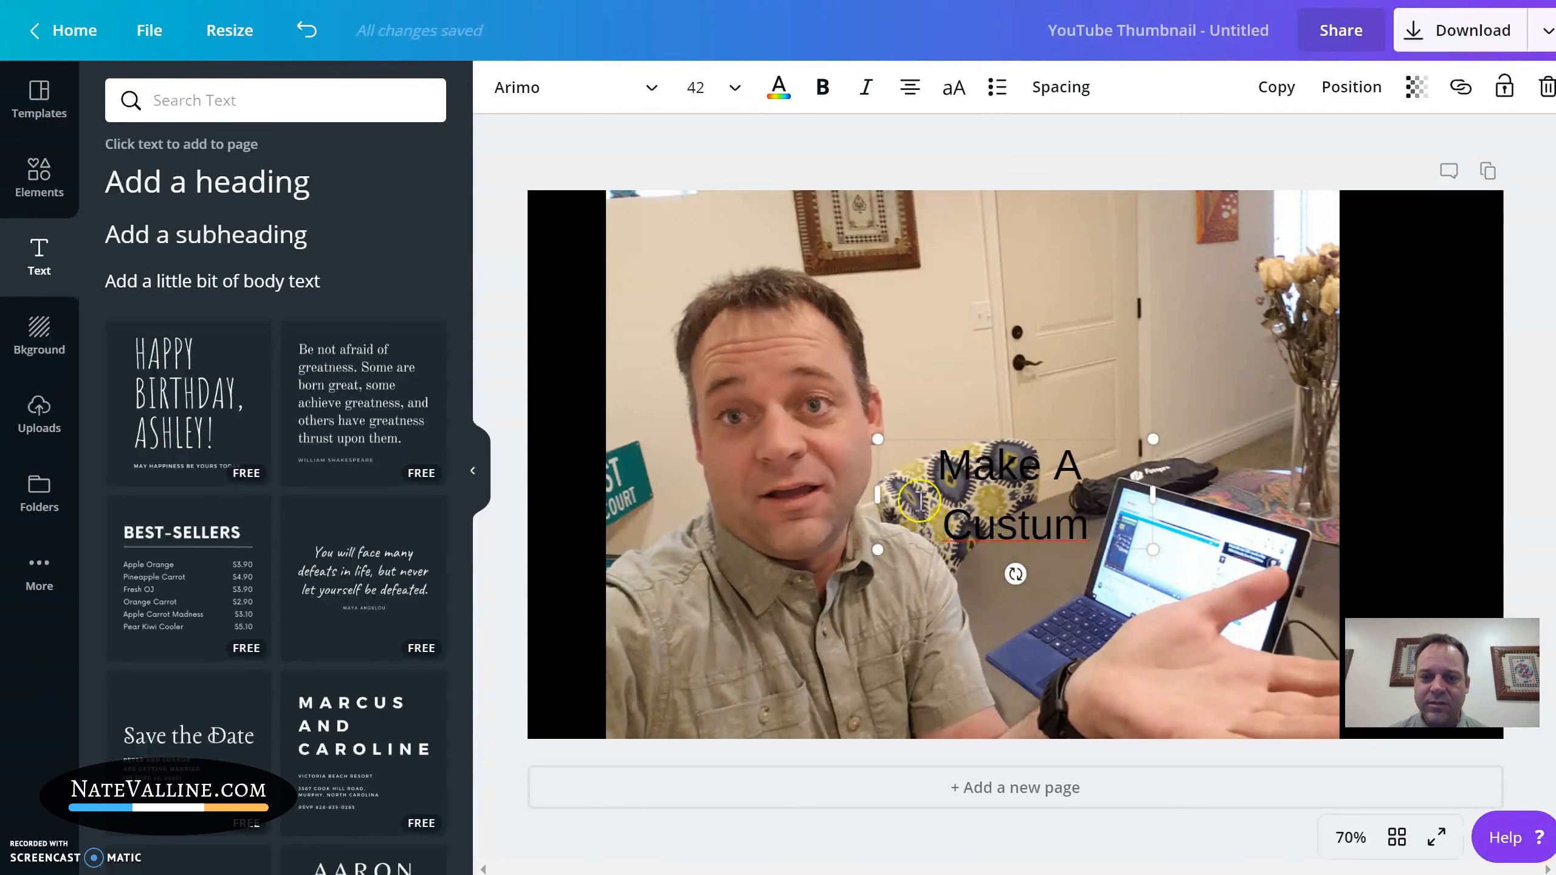
- Set the heading's font size to 80, widen its box to fit one line and move it to the upper right of the page
click(698, 87)
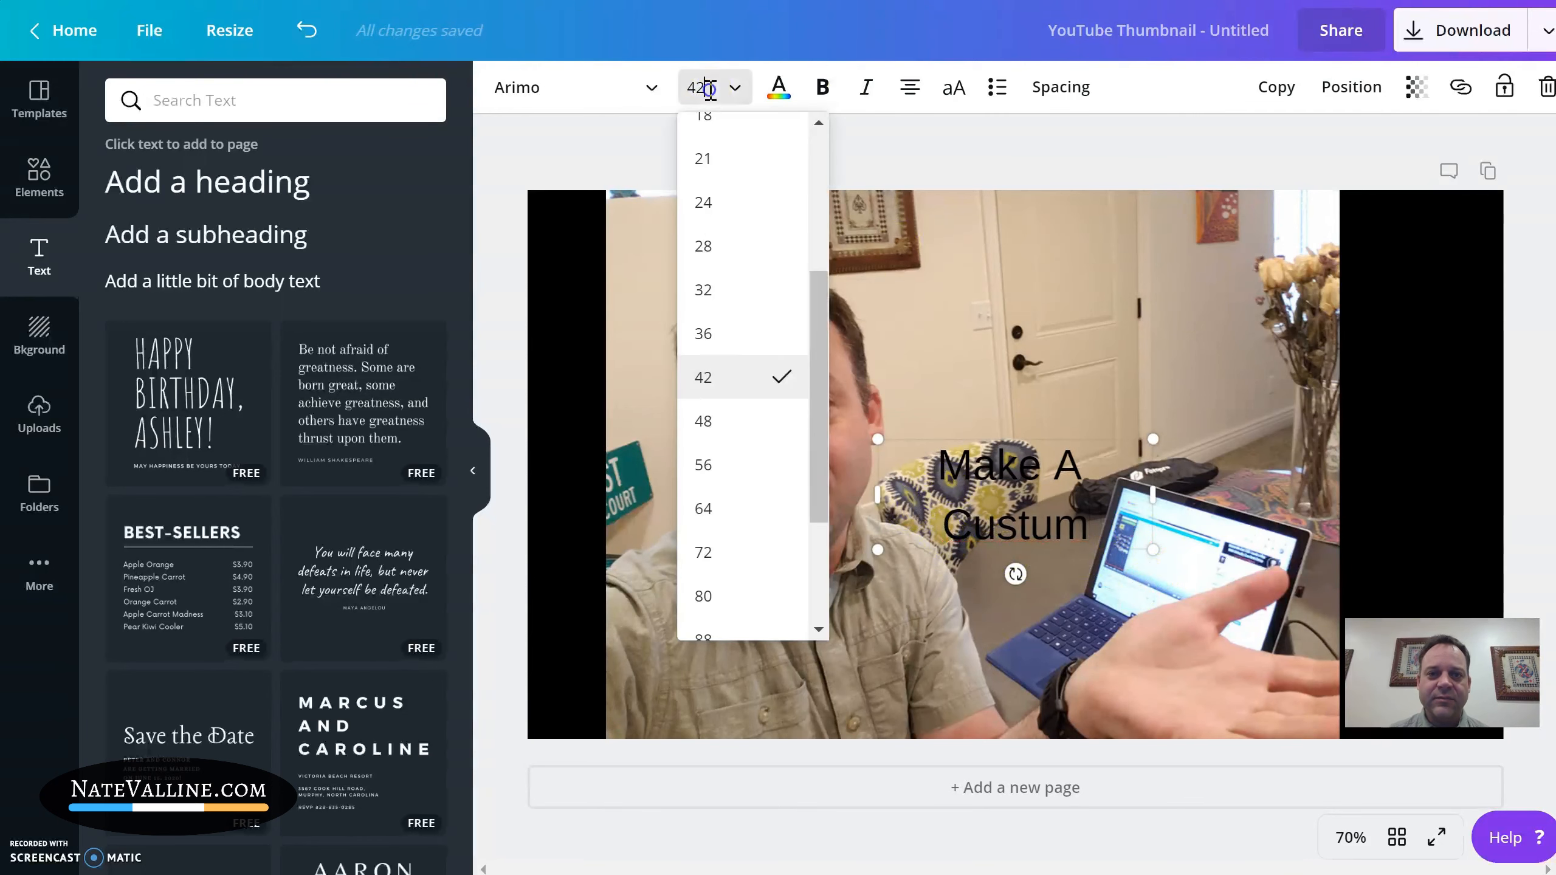
click(744, 587)
drag(872, 659, 565, 618)
drag(825, 545, 1125, 320)
- Set the "Make A Custum" heading's font to Adumu Regular and widen its box so the text fits on one line
click(566, 101)
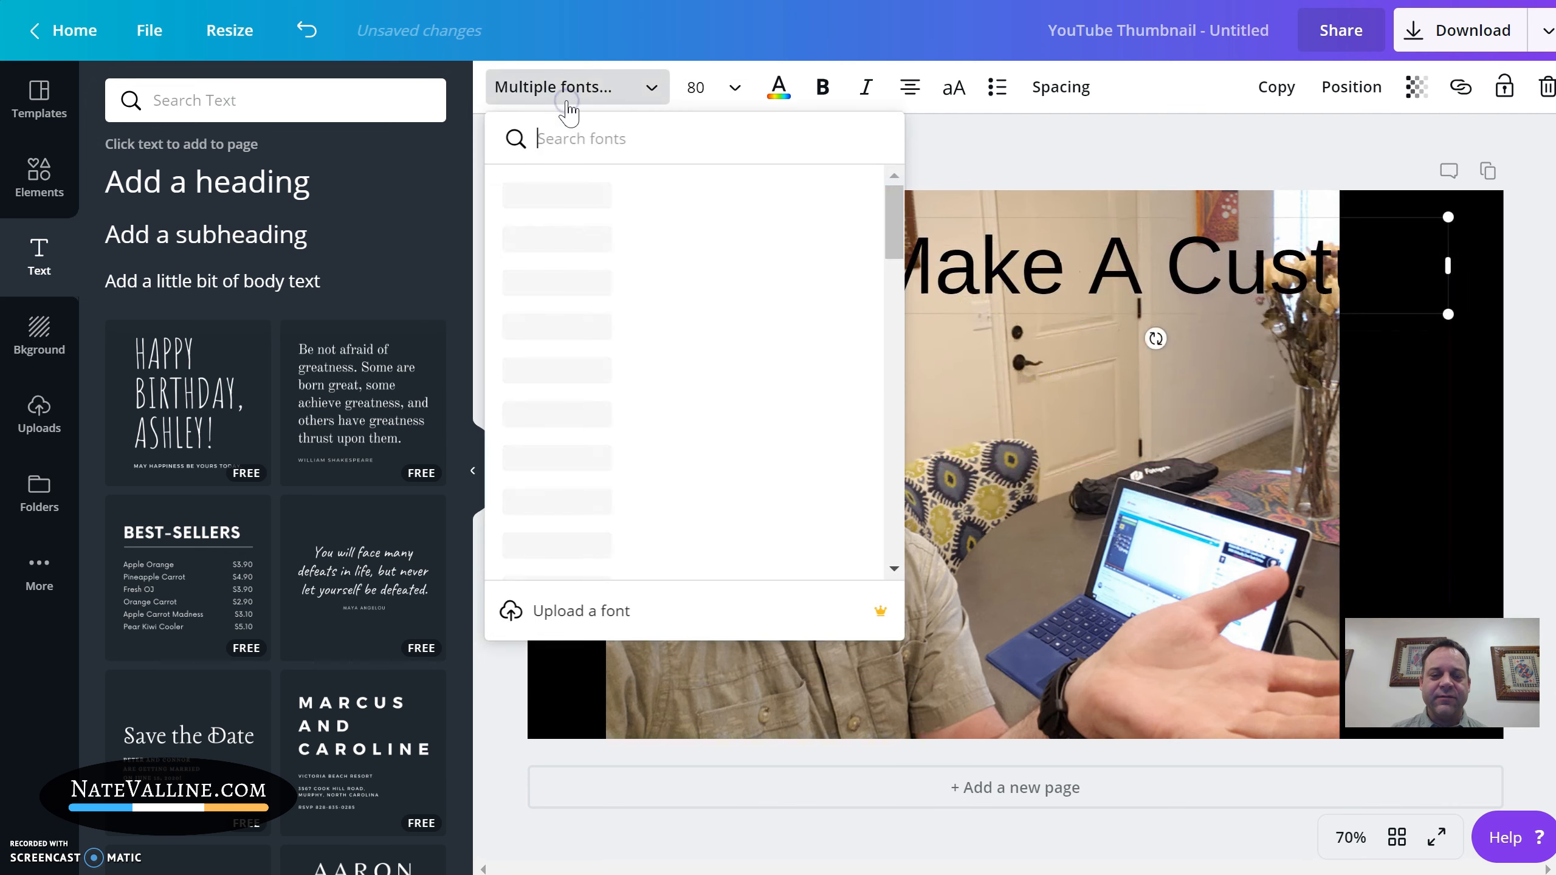
scroll(636, 236, down, 4)
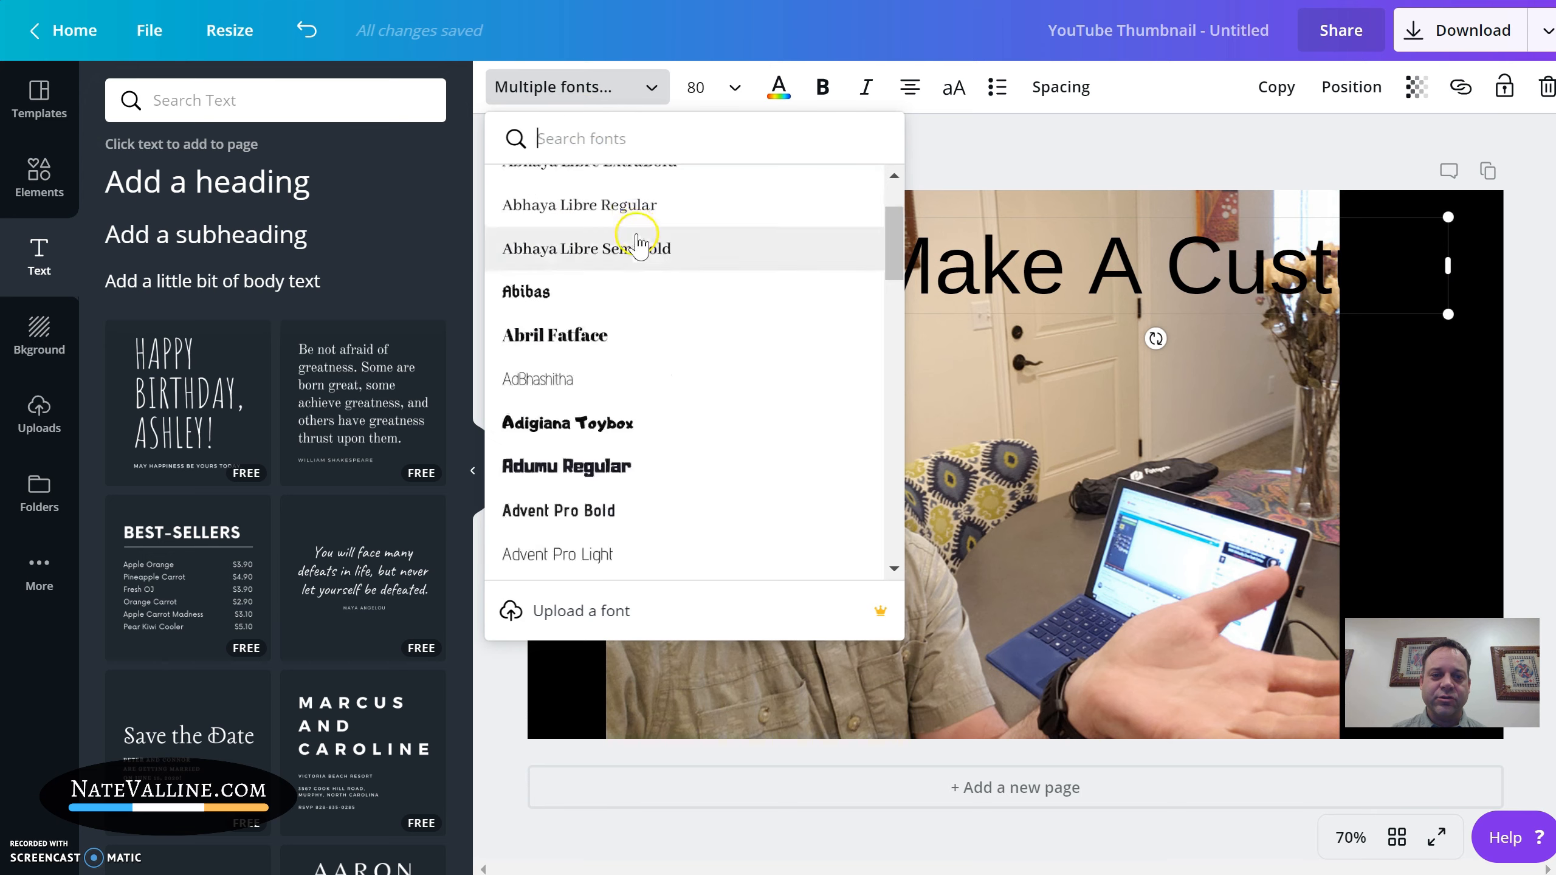
drag(893, 254, 906, 332)
click(597, 282)
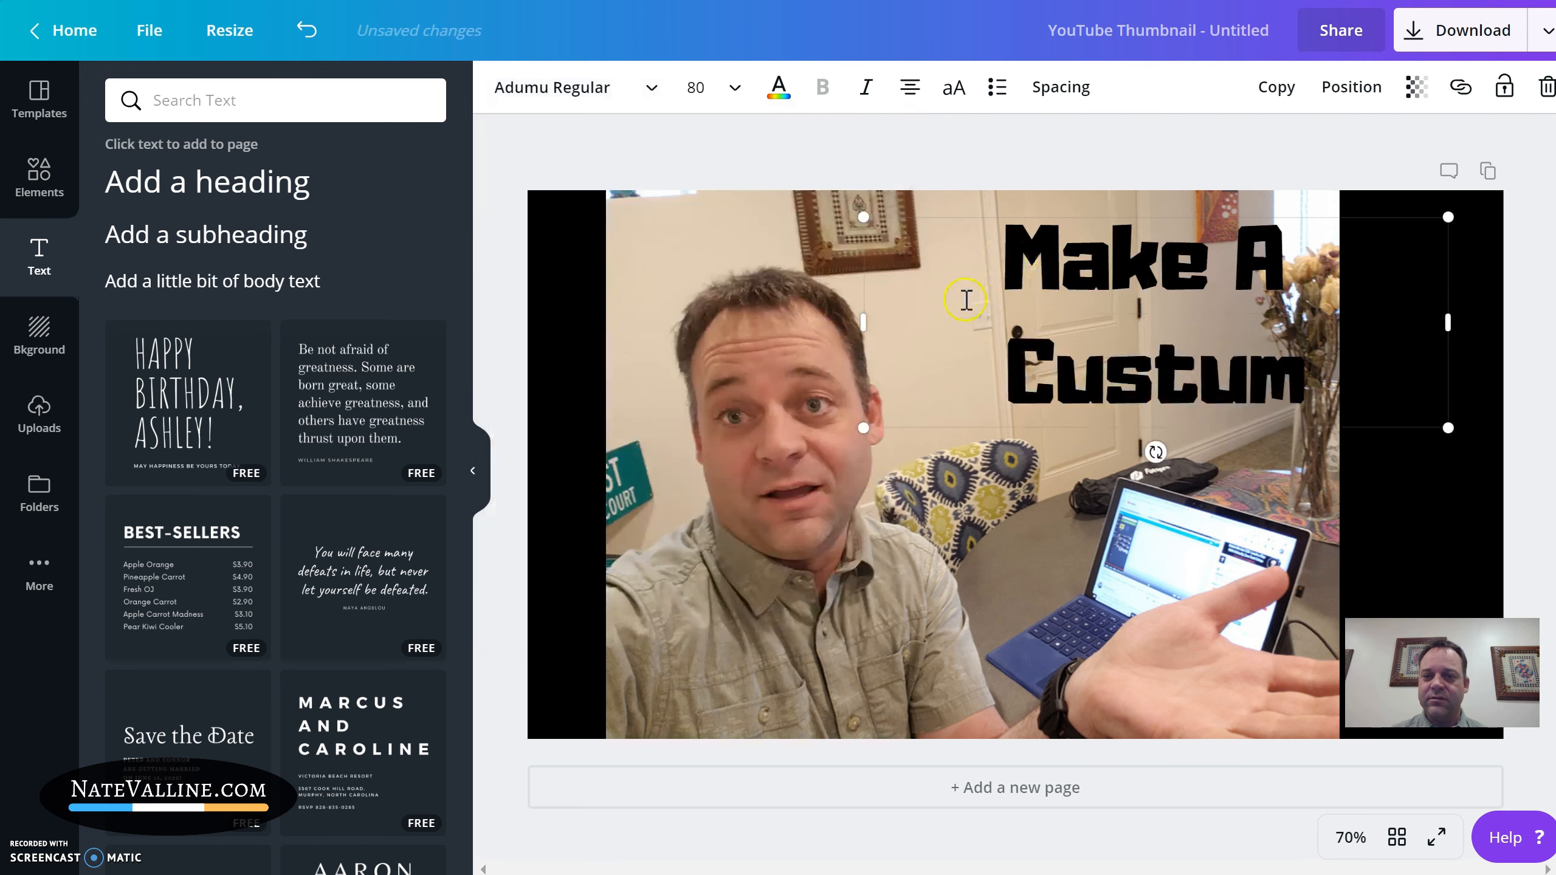
drag(863, 320, 836, 316)
click(843, 243)
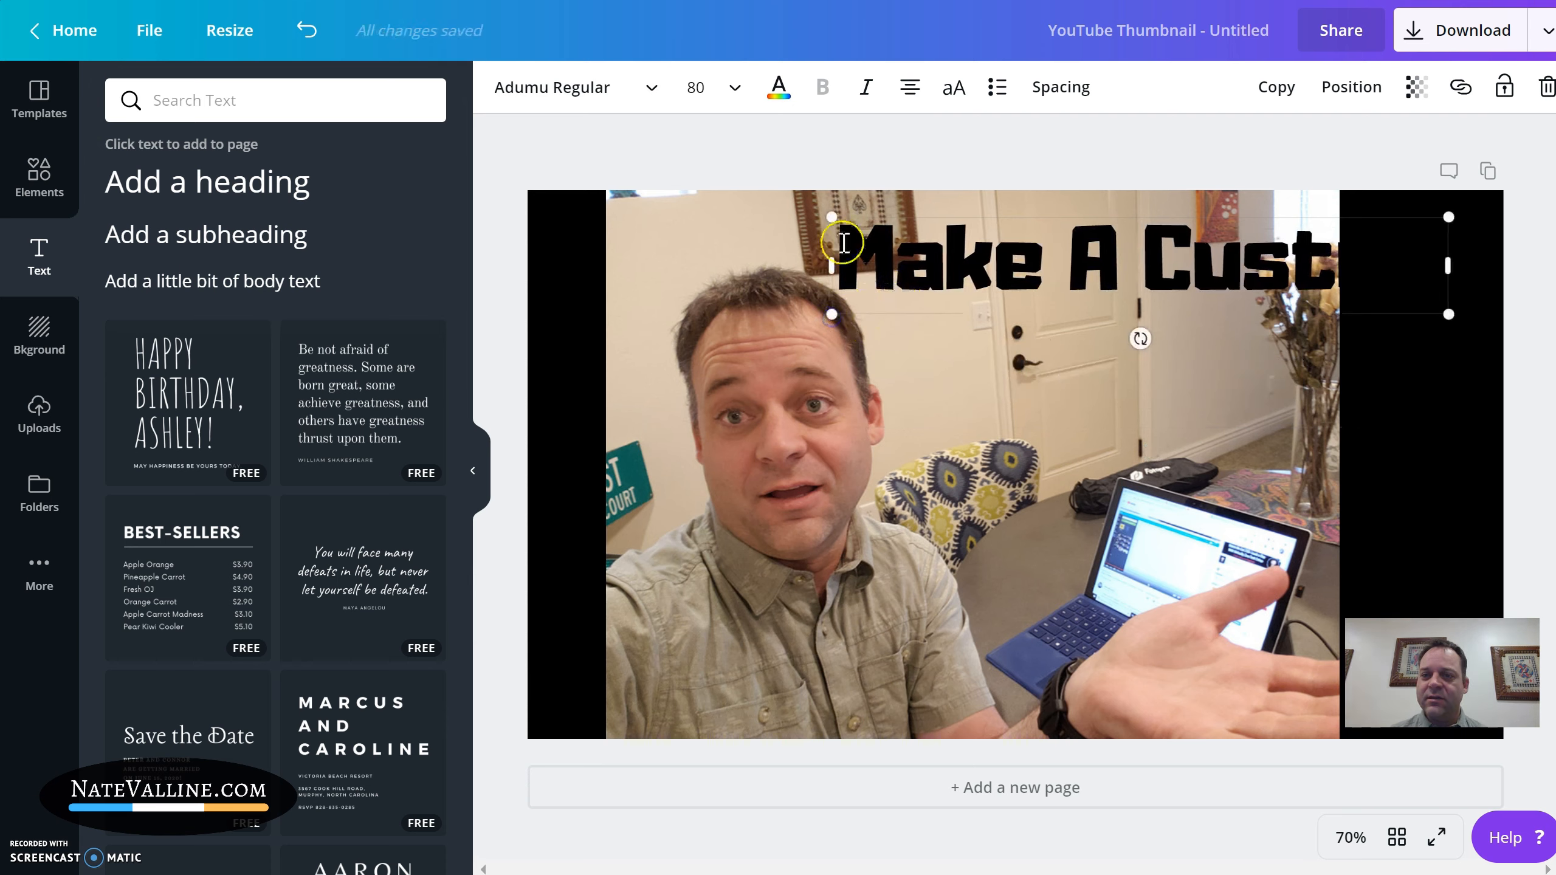
- Colour the "Make A Custum" heading turquoise and shift it slightly towards the page's right edge
click(780, 91)
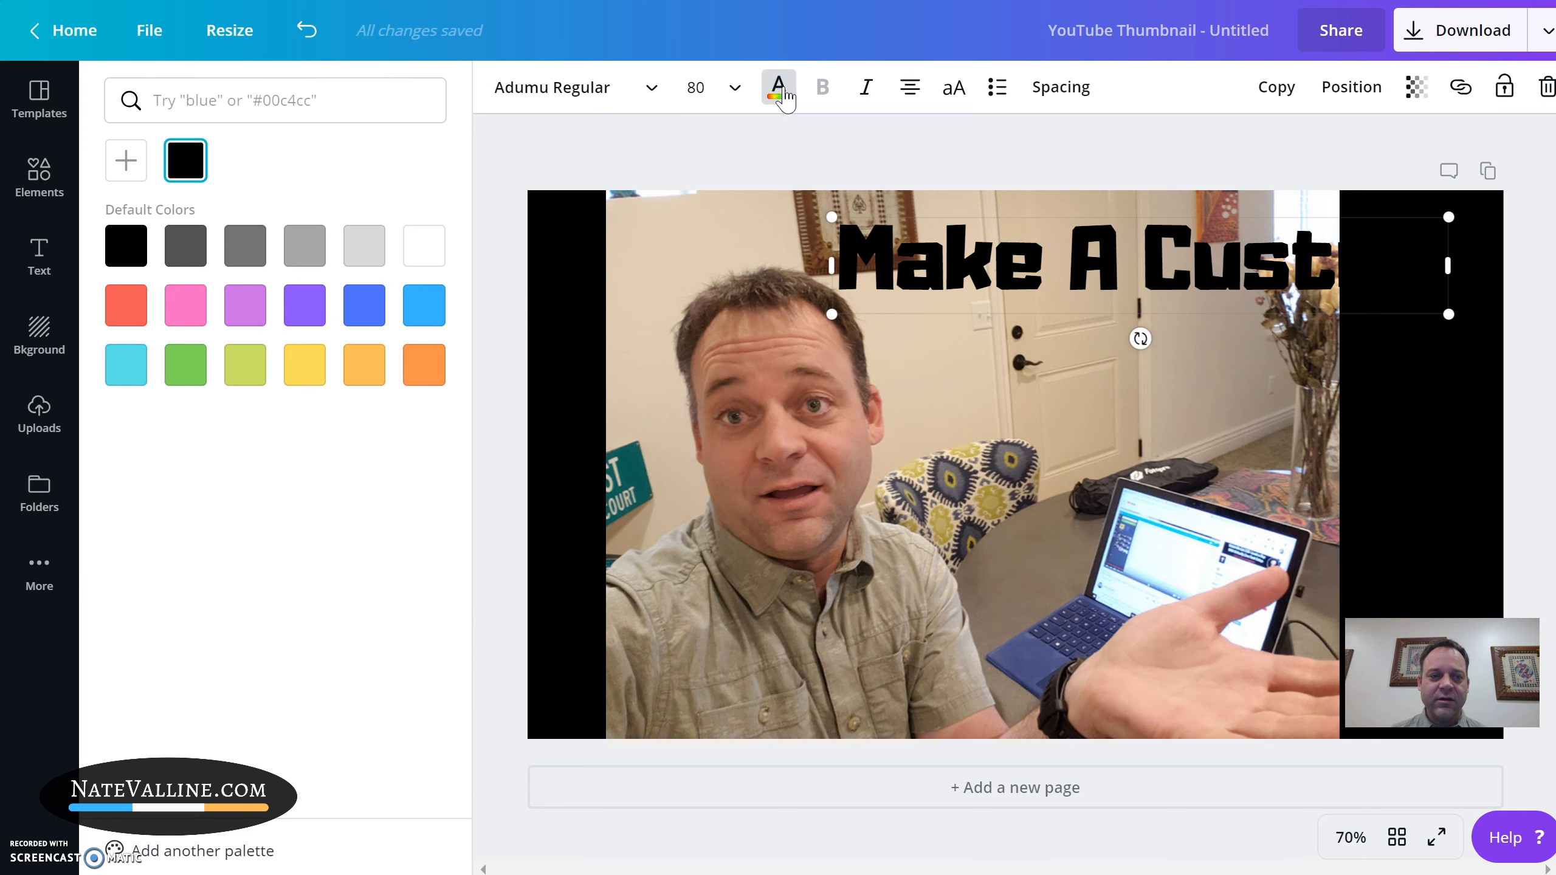
click(126, 366)
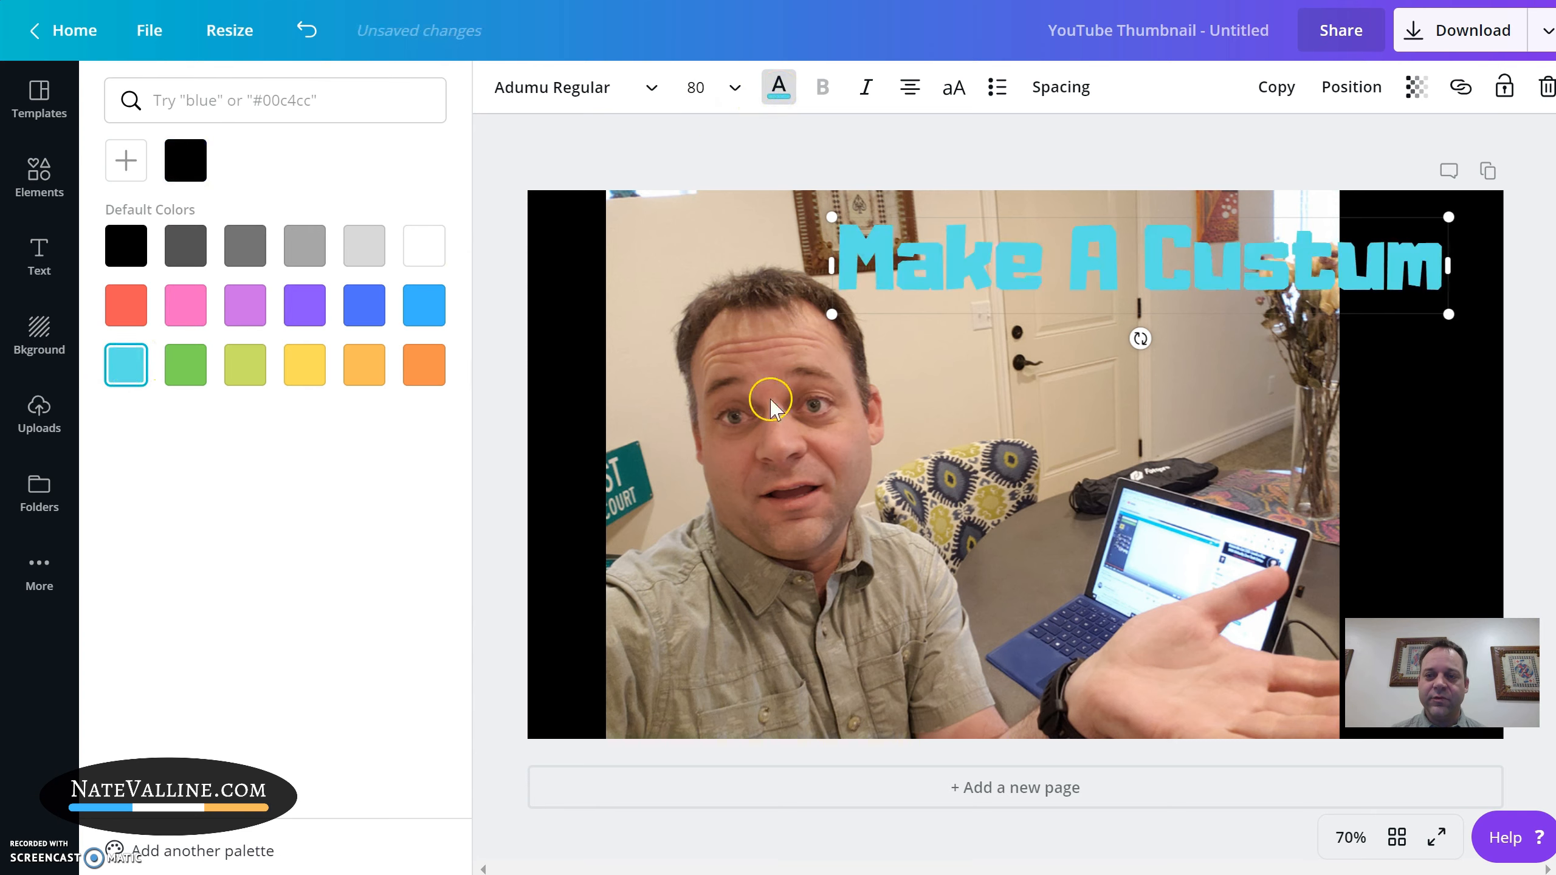
drag(1174, 323, 1218, 322)
click(1048, 331)
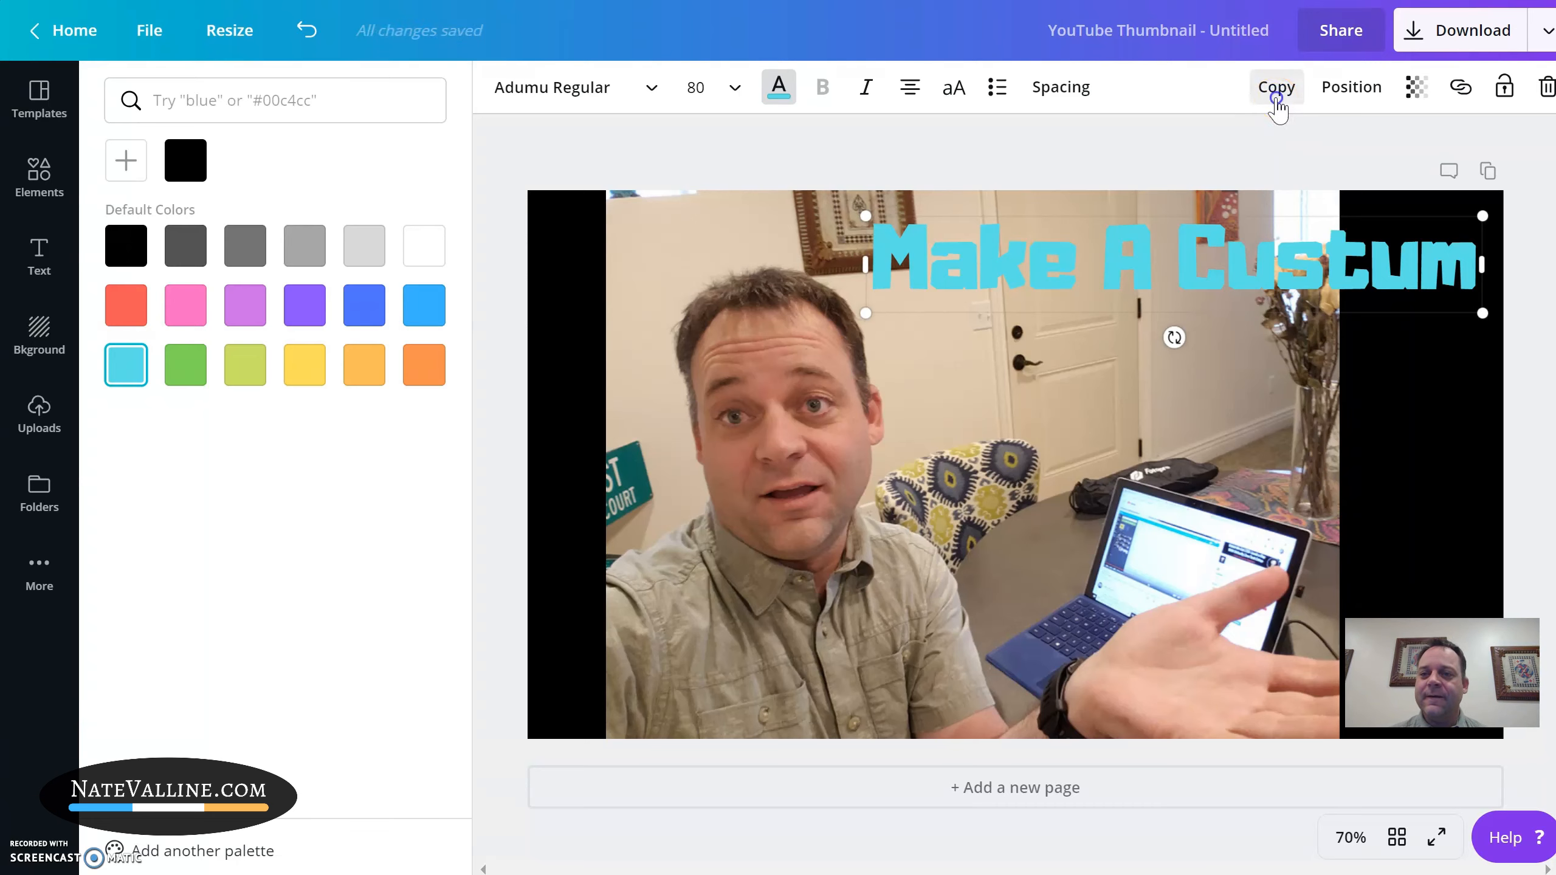
- Duplicate the heading, place the copy directly beneath it and change the copy's text to "Thumbnail"
click(1276, 99)
drag(1132, 316, 1121, 393)
triple_click(1131, 348)
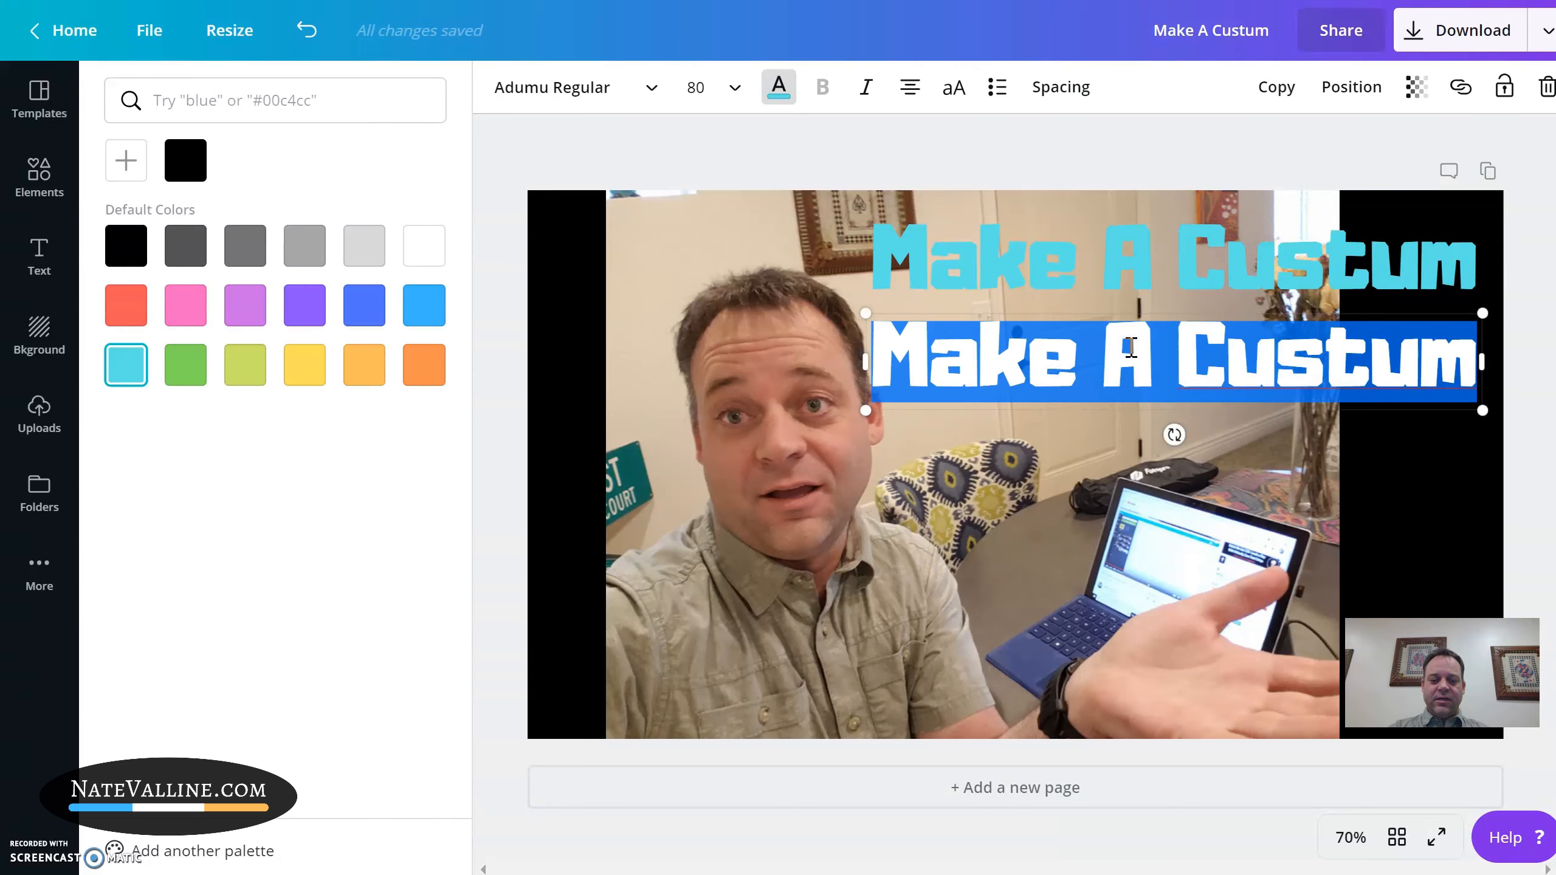
text(T)
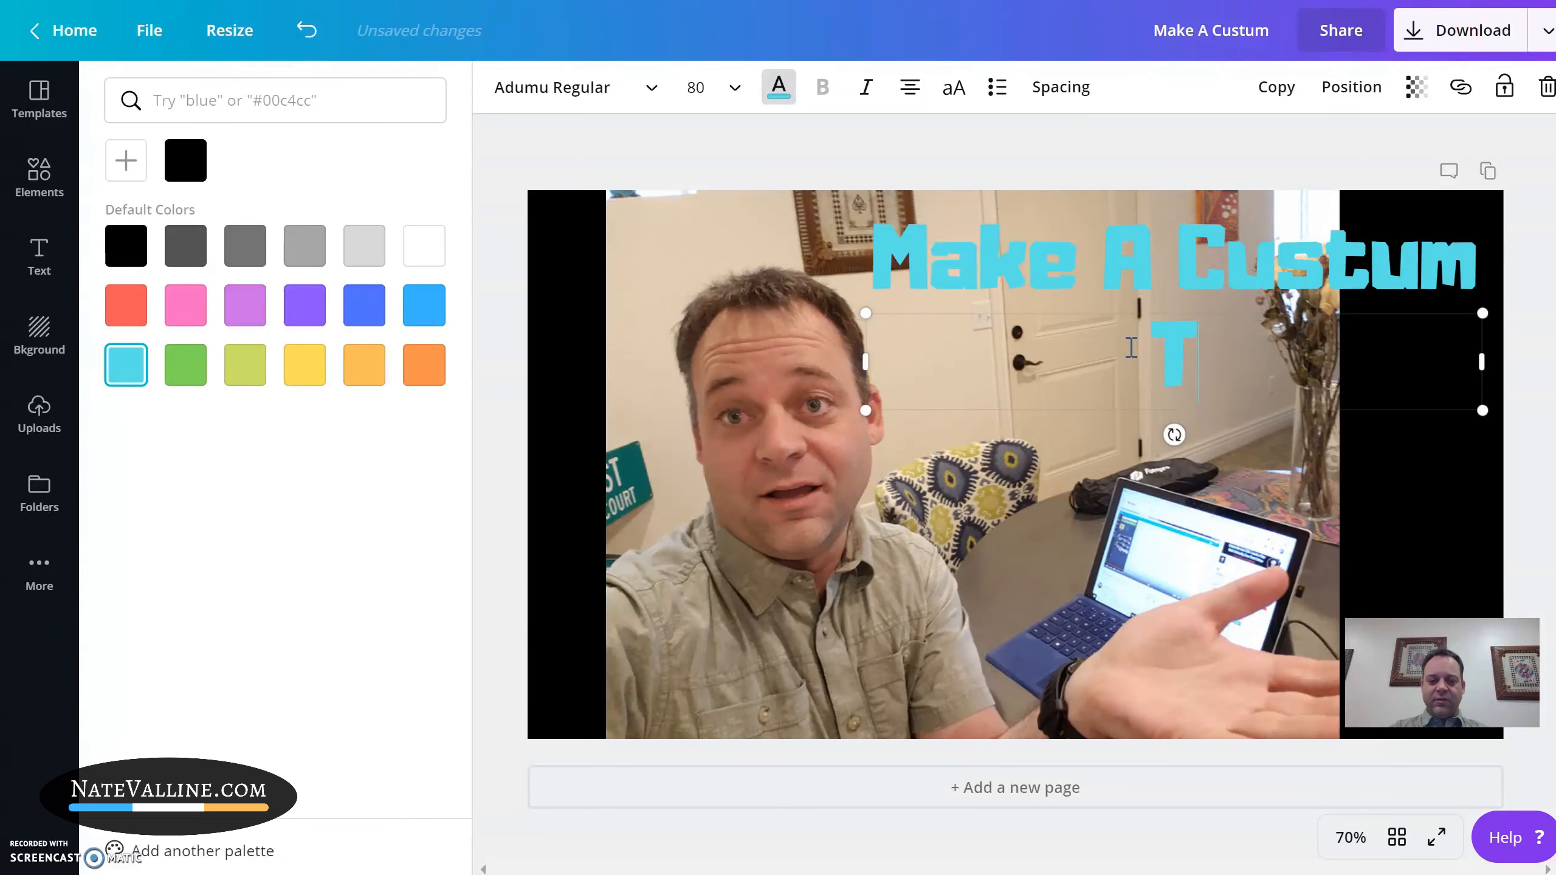
text(humbnail)
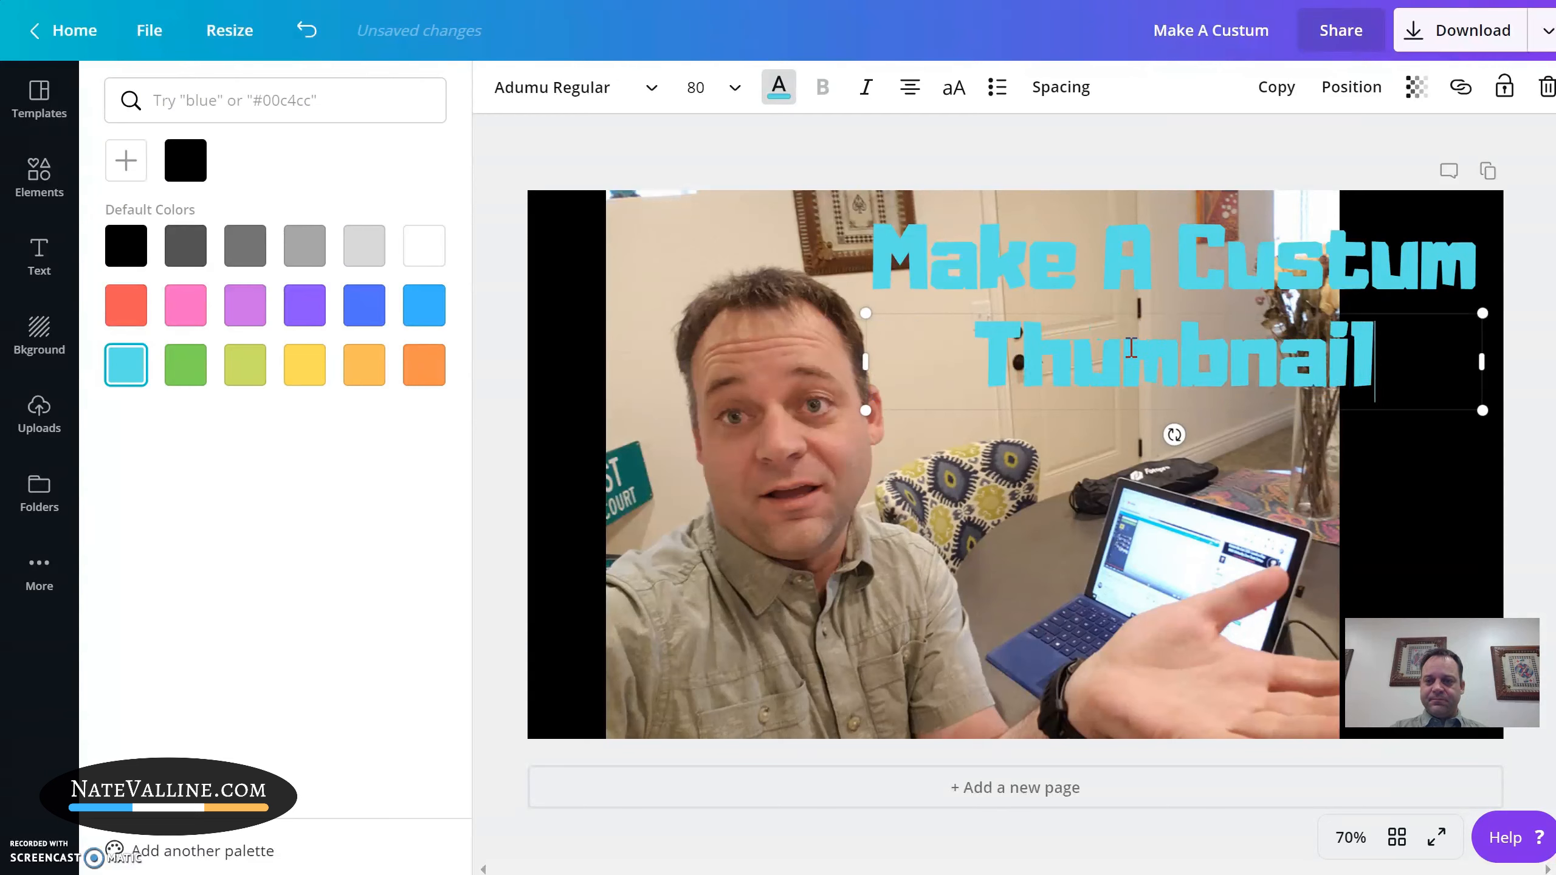
drag(1103, 414, 1102, 412)
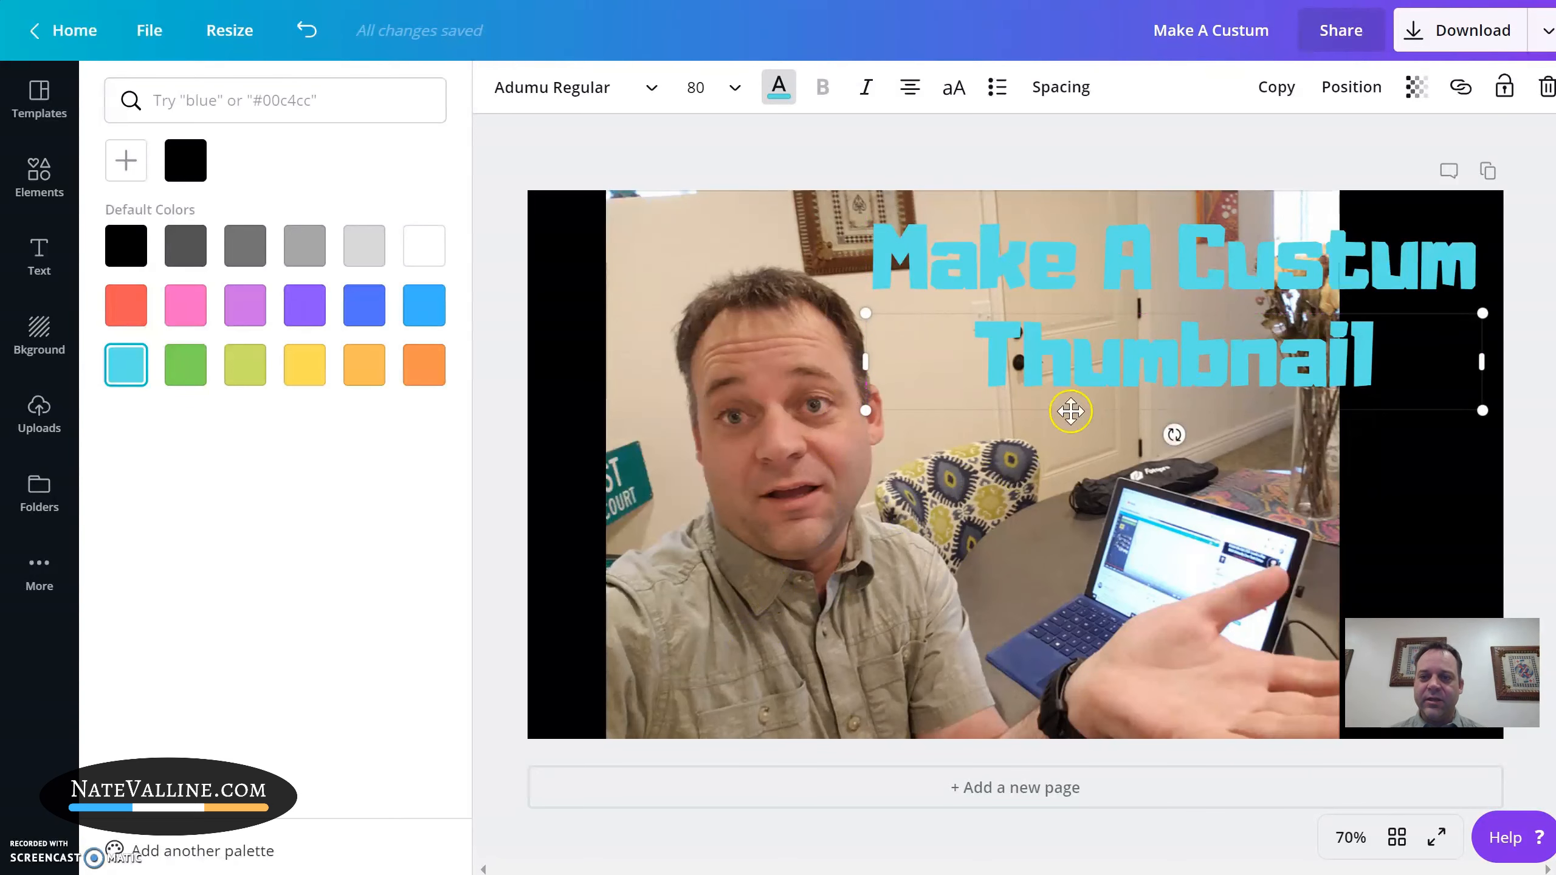
- Duplicate the "Thumbnail" text, change the copy to "Tutorial" and position it over the man's chest near the page's lower edge
click(1276, 89)
drag(1136, 414, 701, 692)
double_click(737, 644)
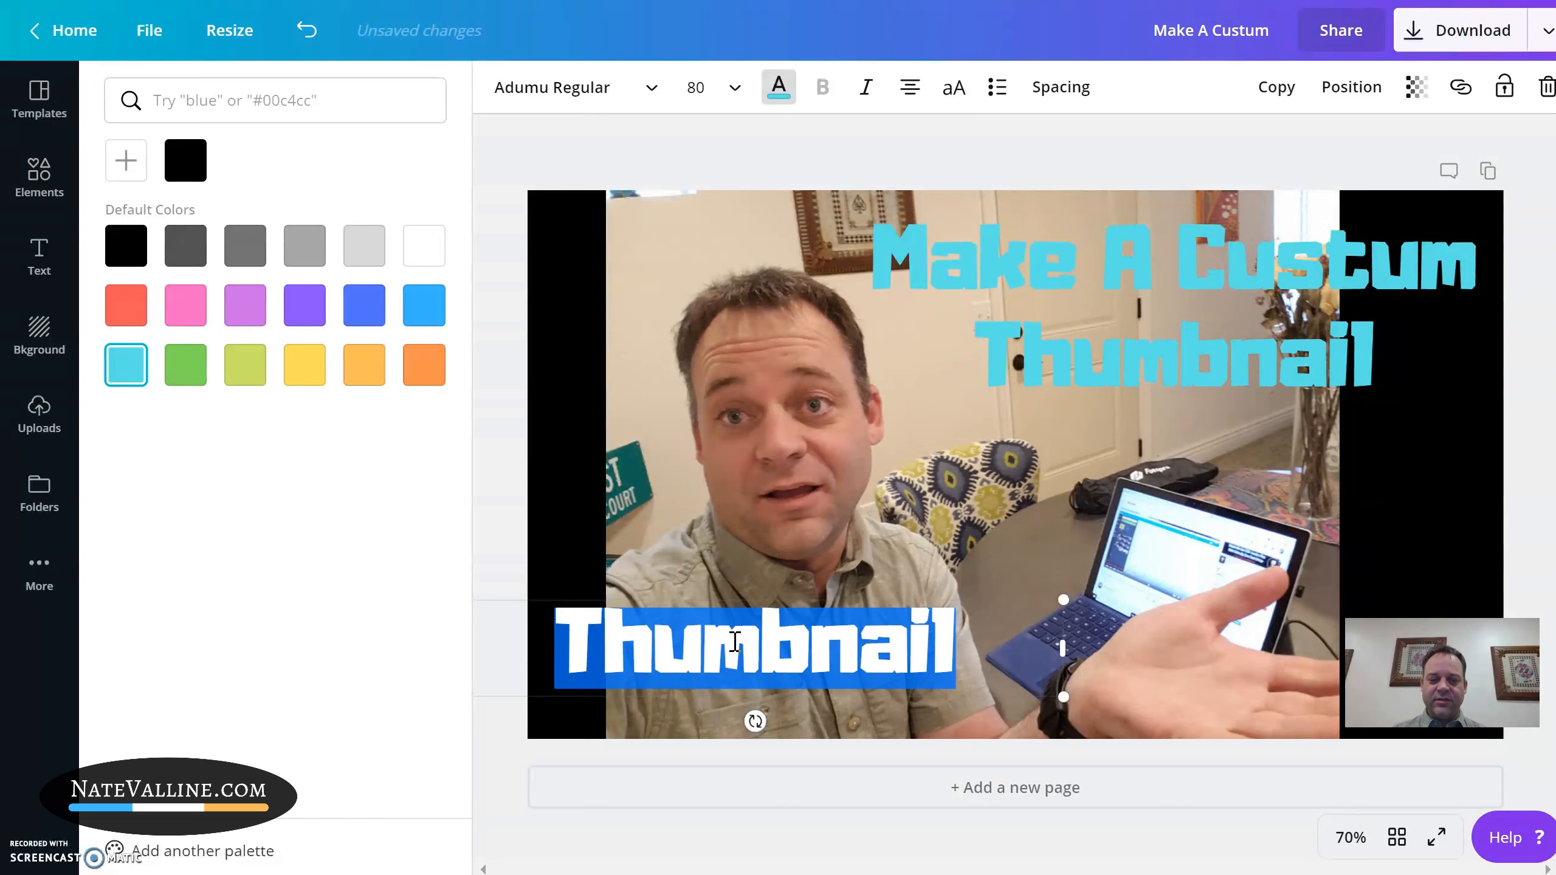
text(Tutorial)
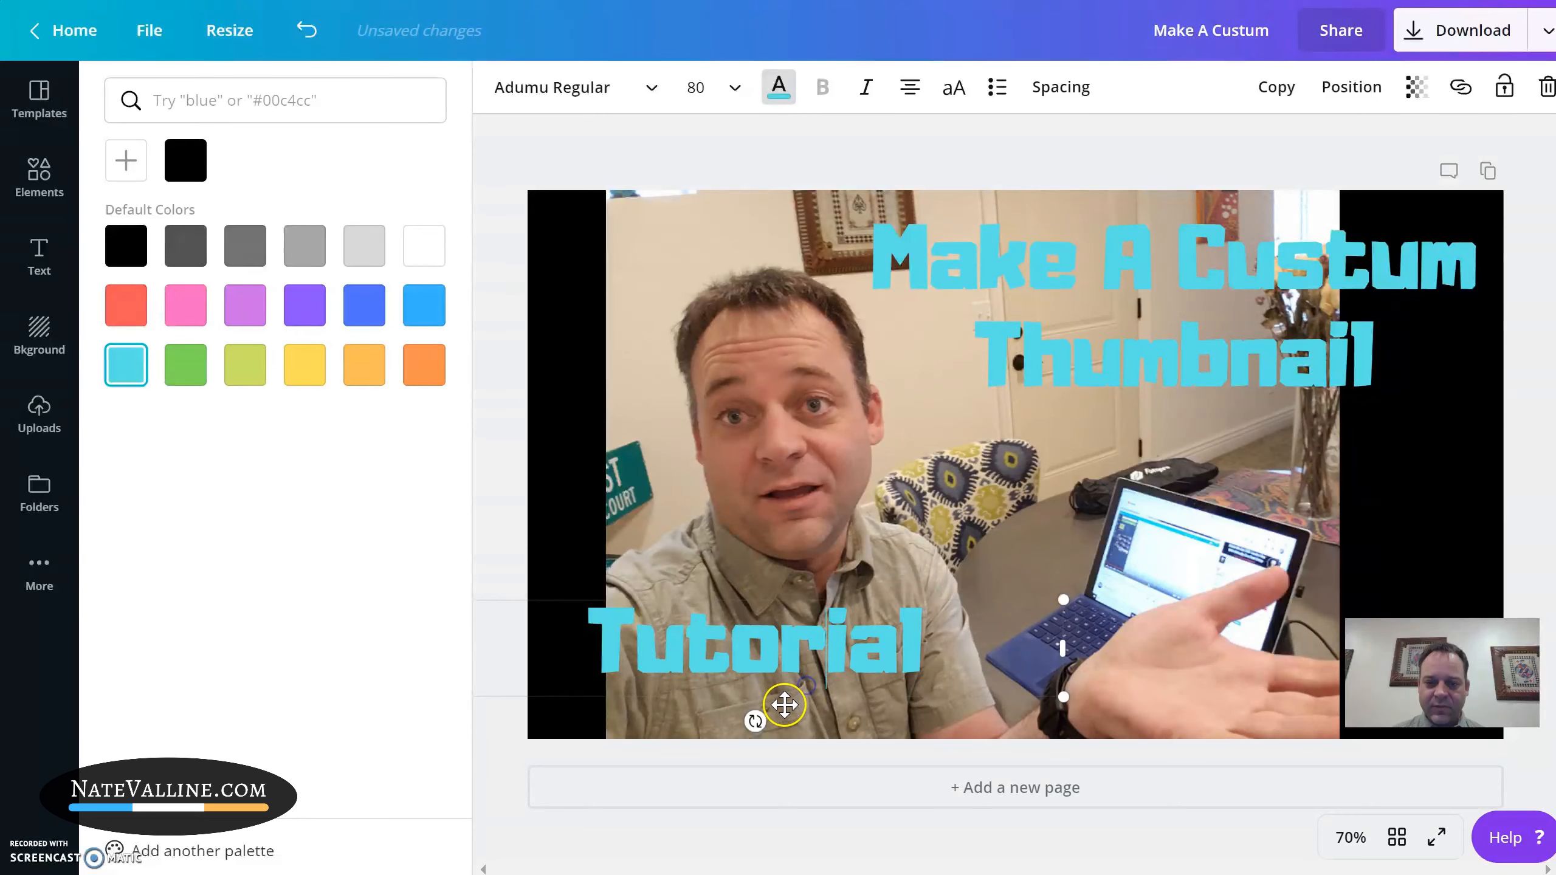
drag(784, 705, 819, 717)
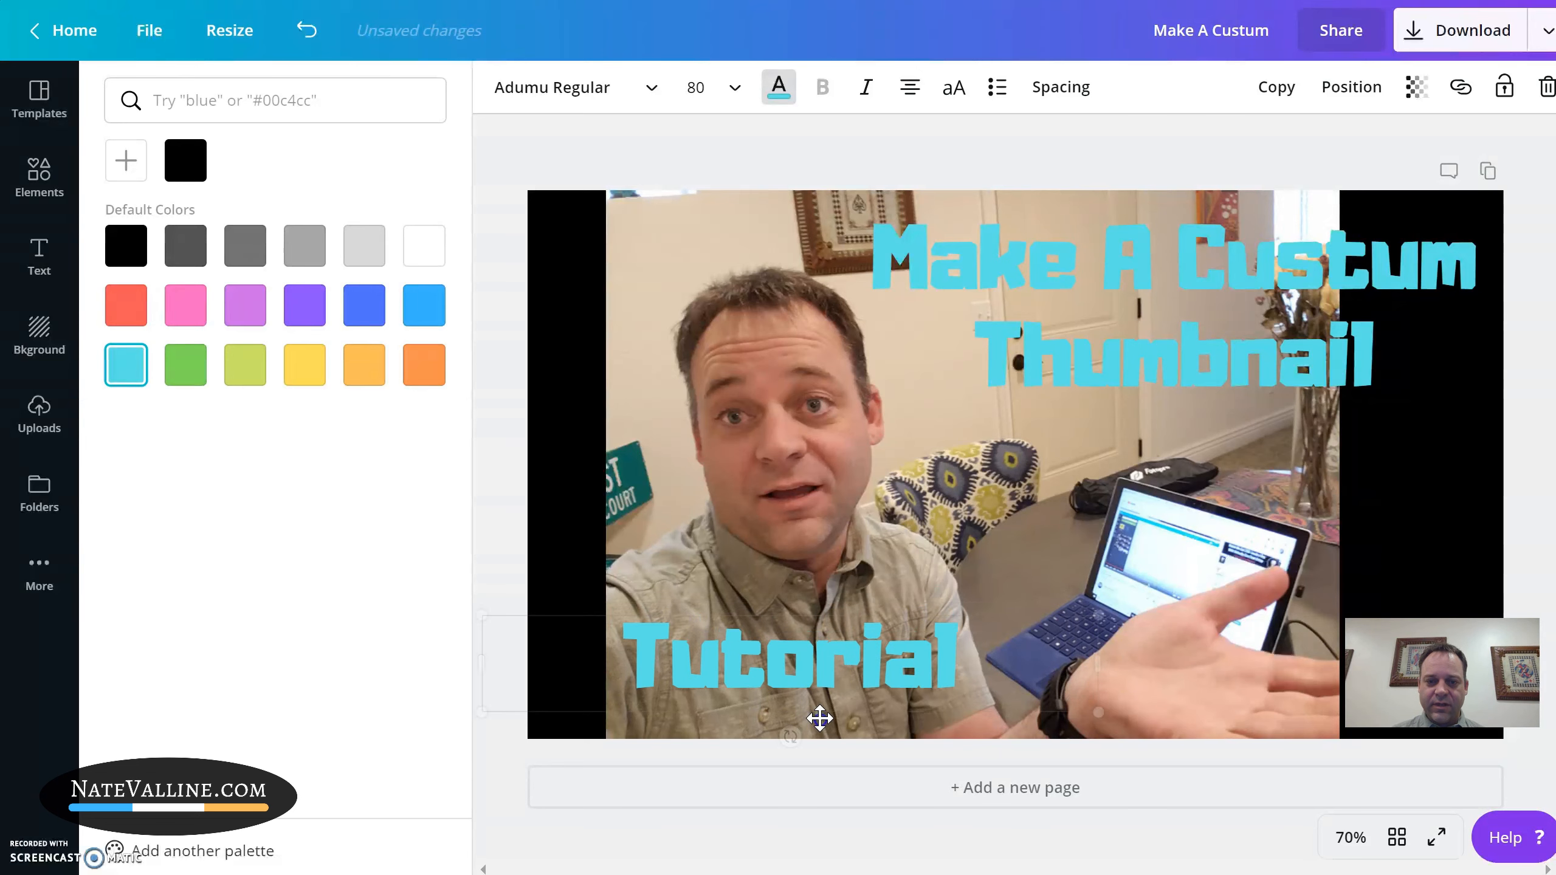
click(1421, 484)
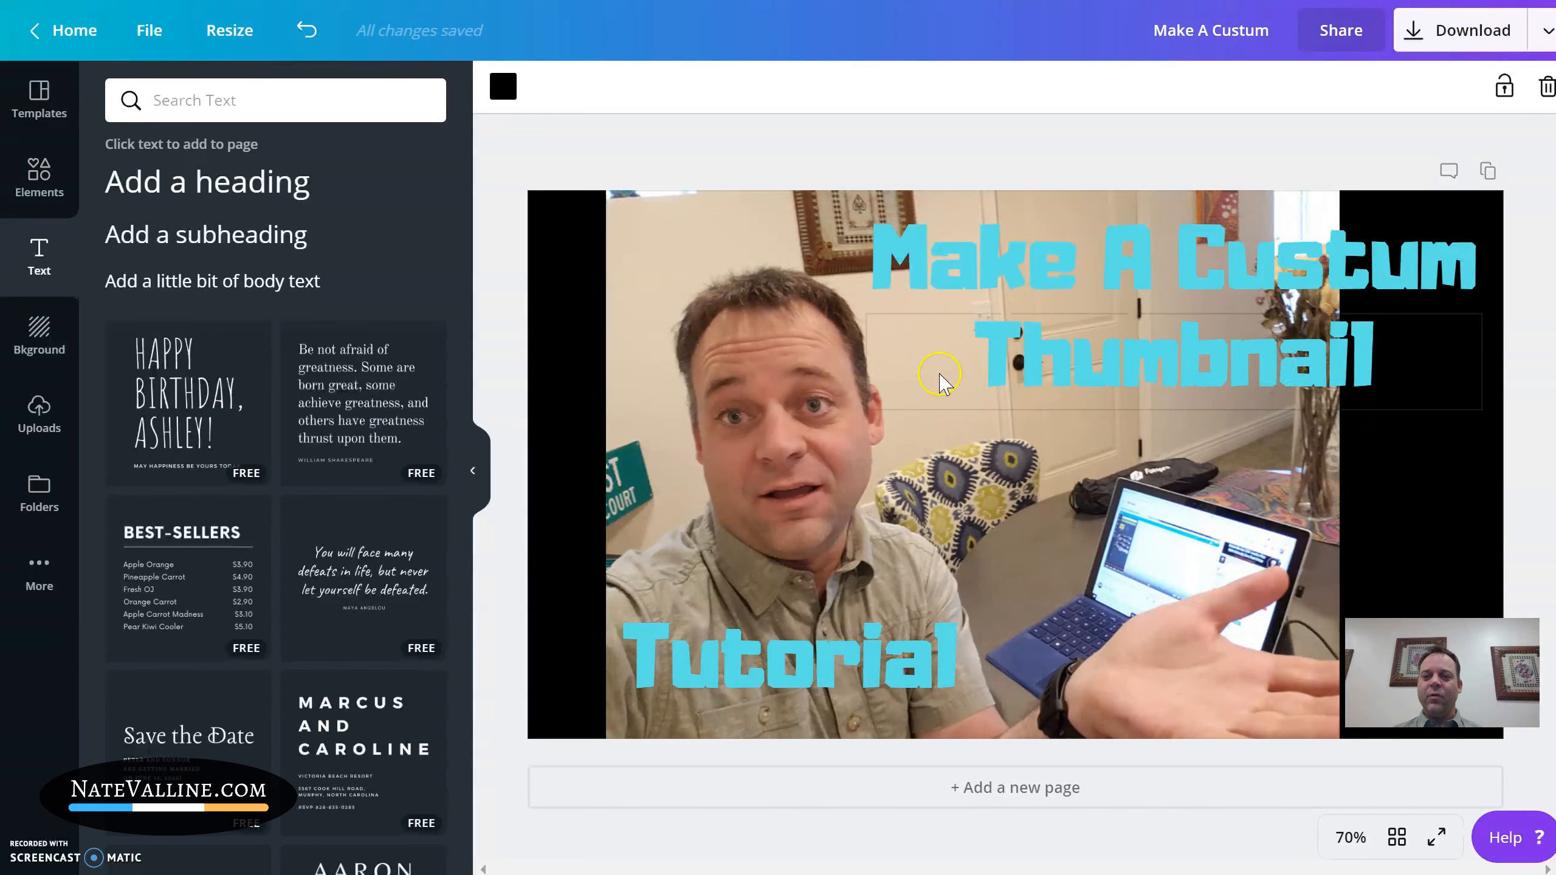
- Insert the light grey rounded speech bubble with a bottom-right tail from the Shapes elements
click(40, 176)
scroll(347, 251, down, 5)
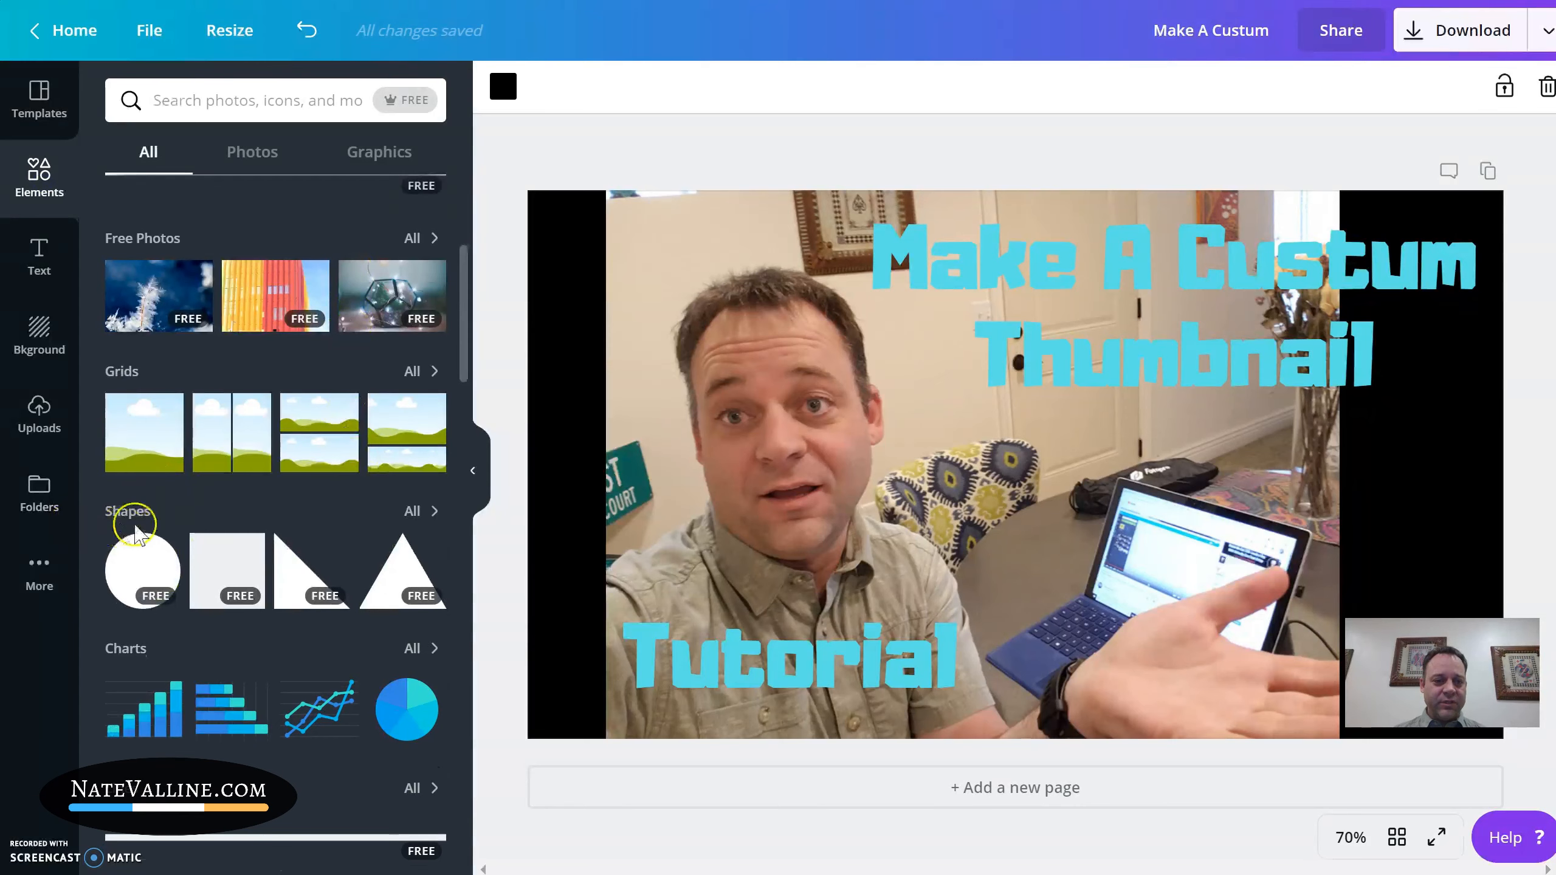
click(412, 511)
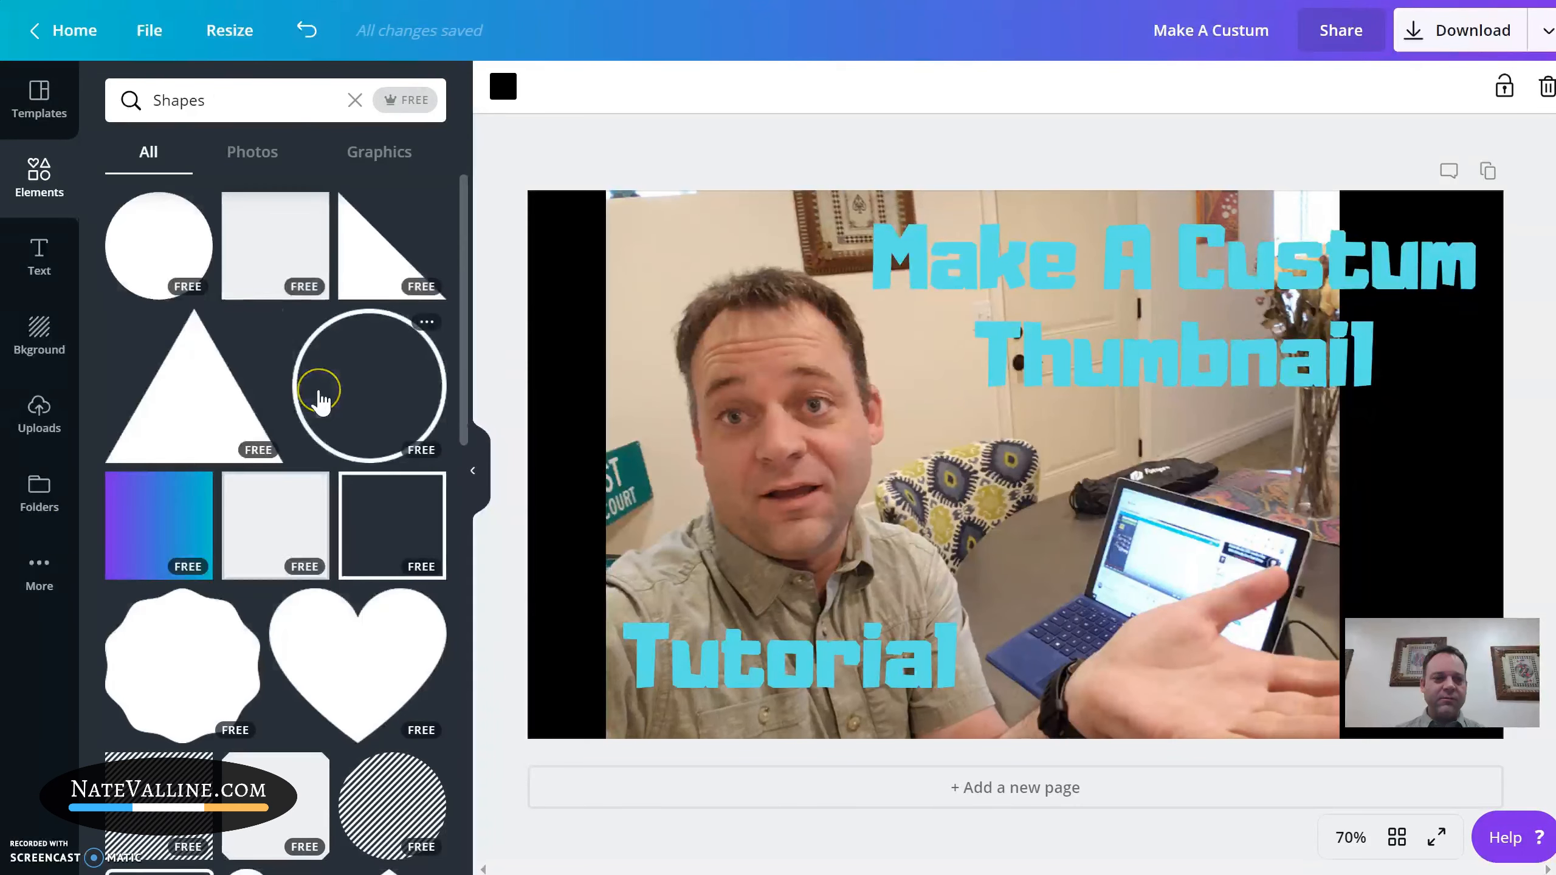
scroll(318, 402, down, 5)
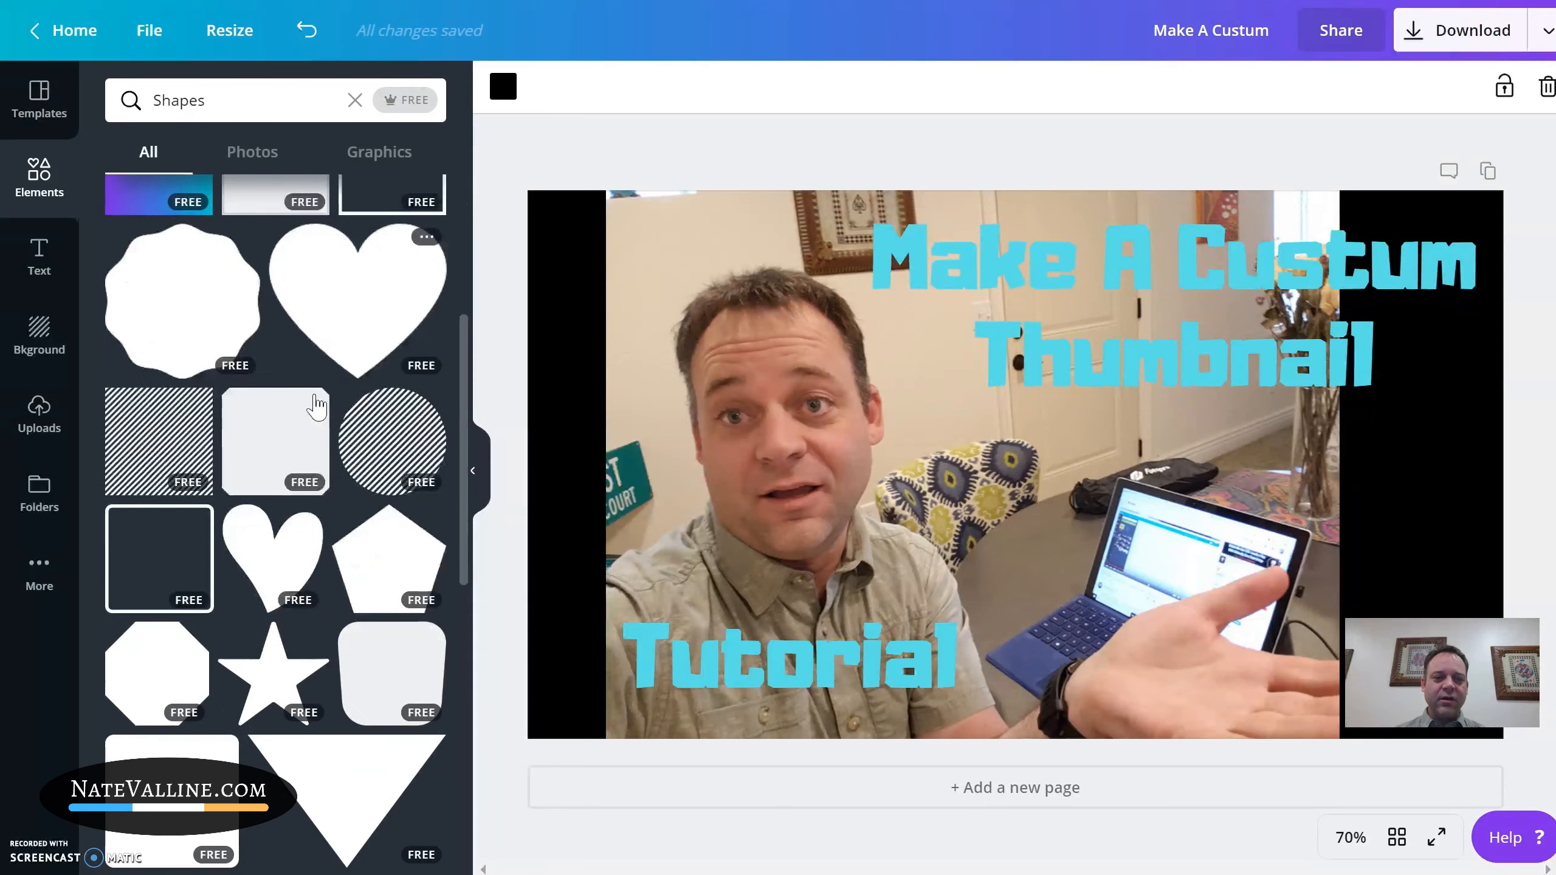
scroll(315, 404, down, 12)
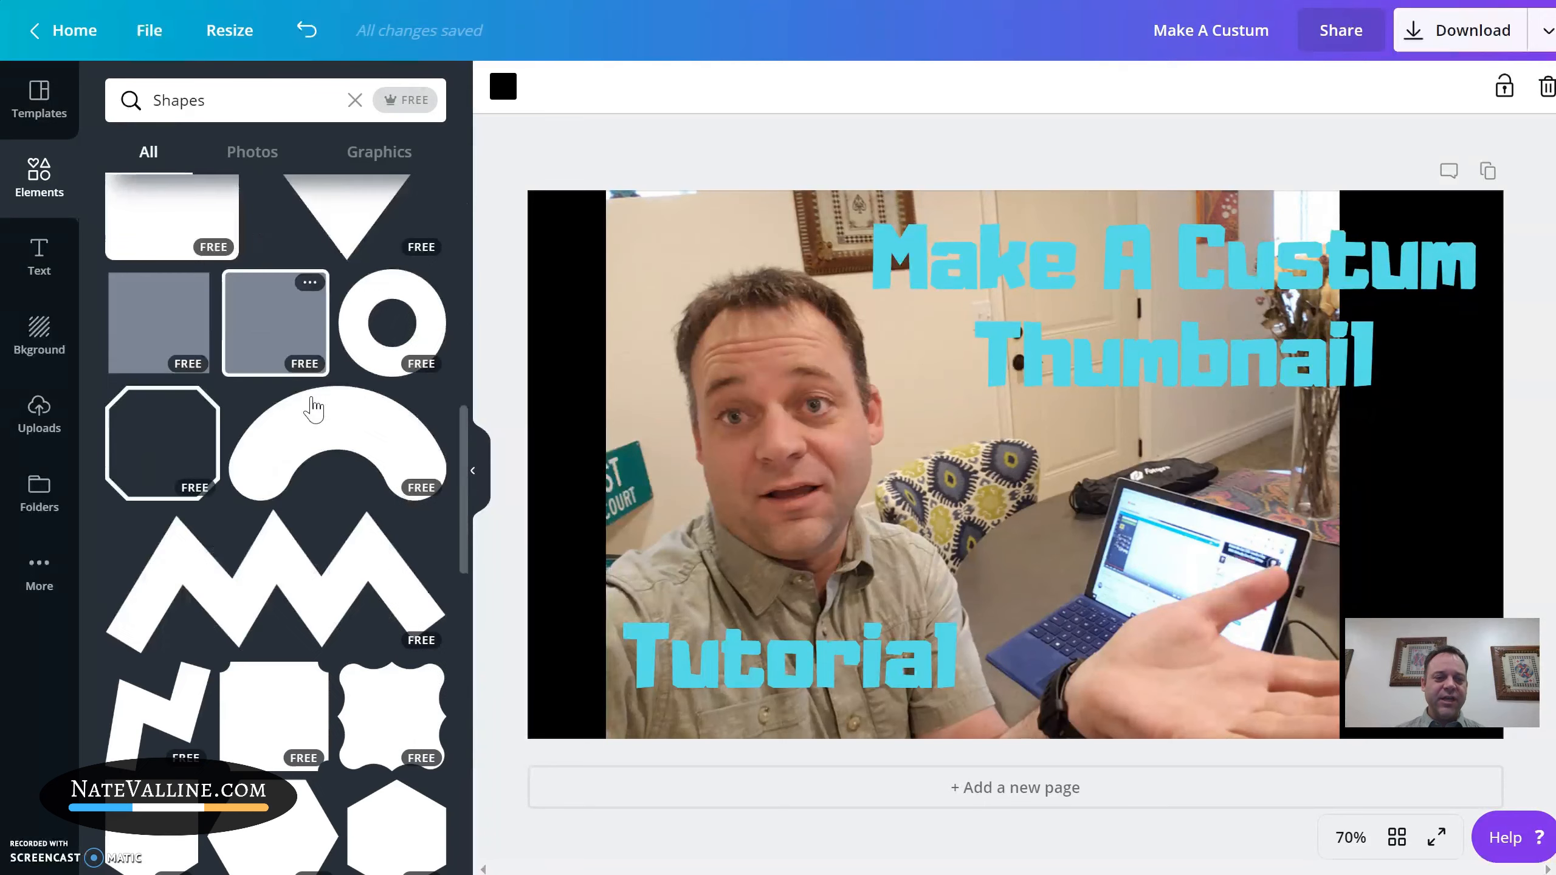
scroll(314, 408, down, 12)
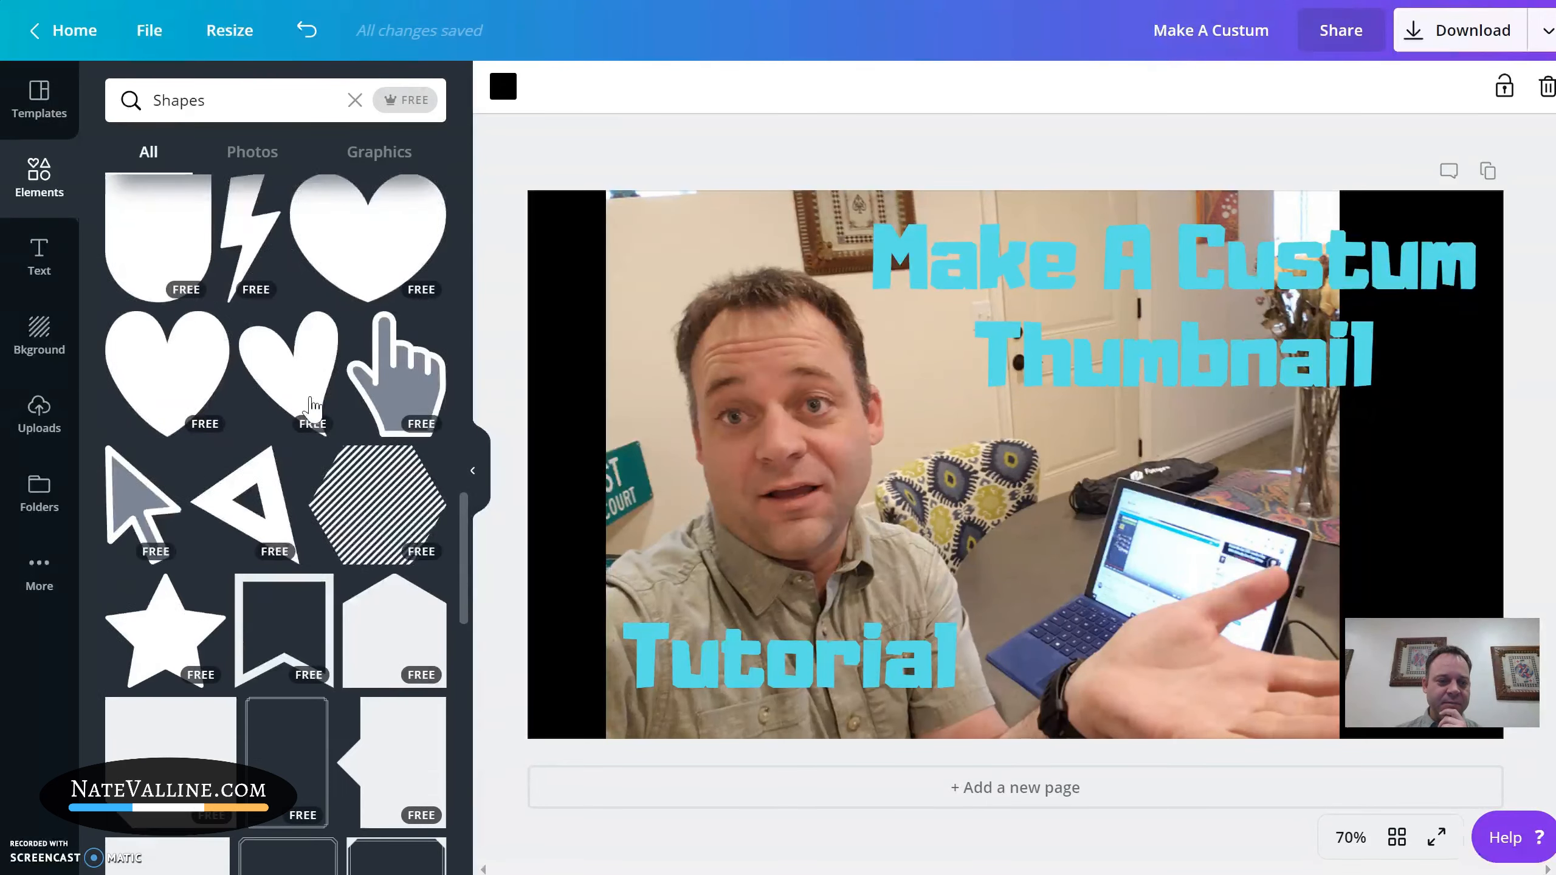
scroll(312, 408, down, 10)
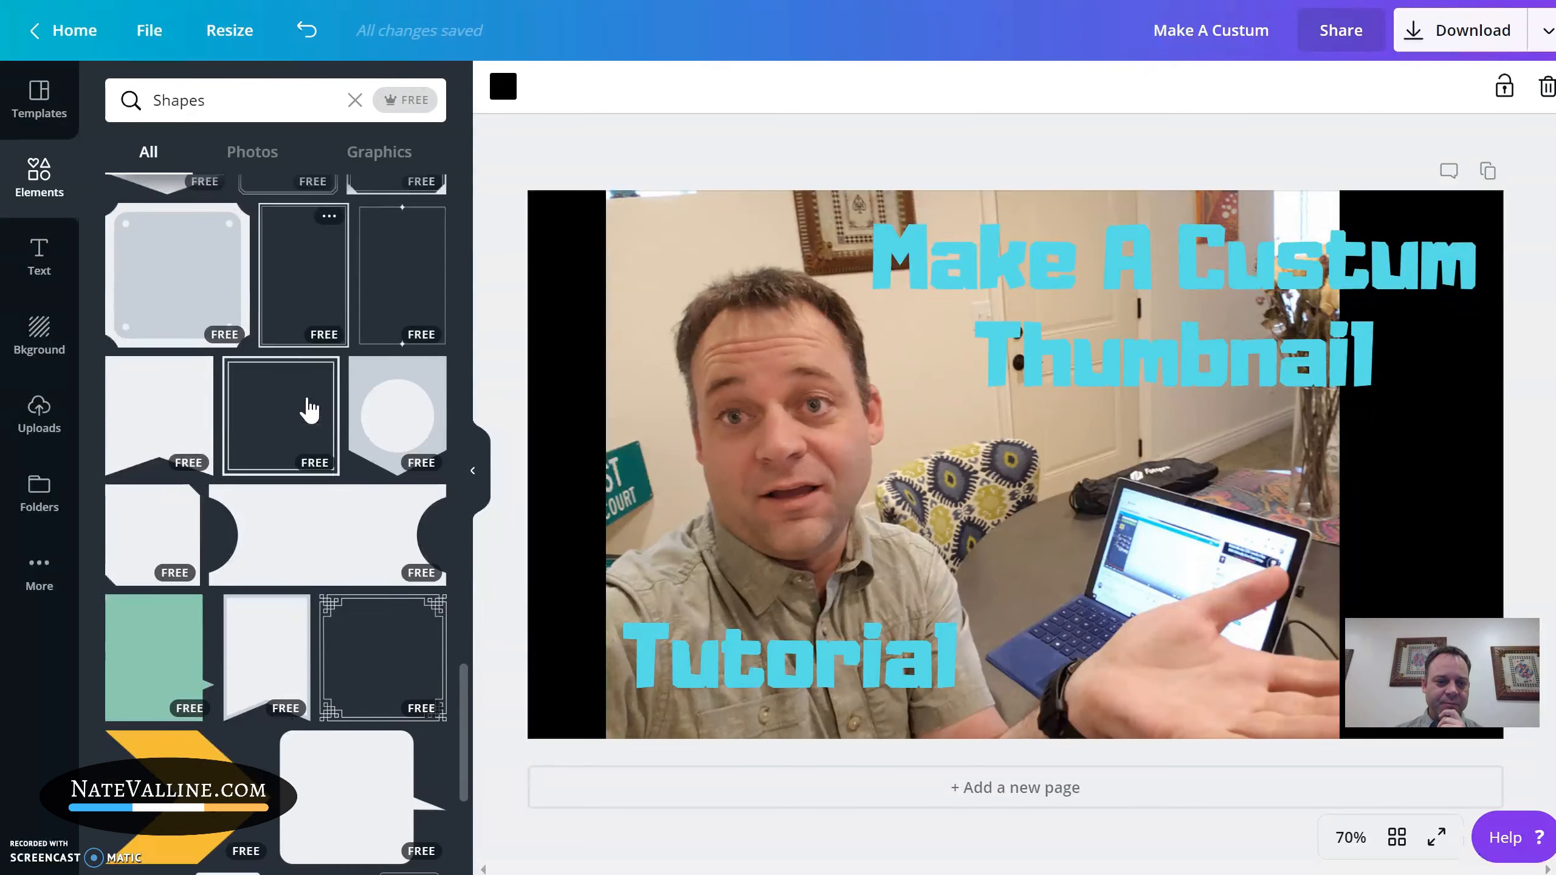
scroll(309, 410, down, 5)
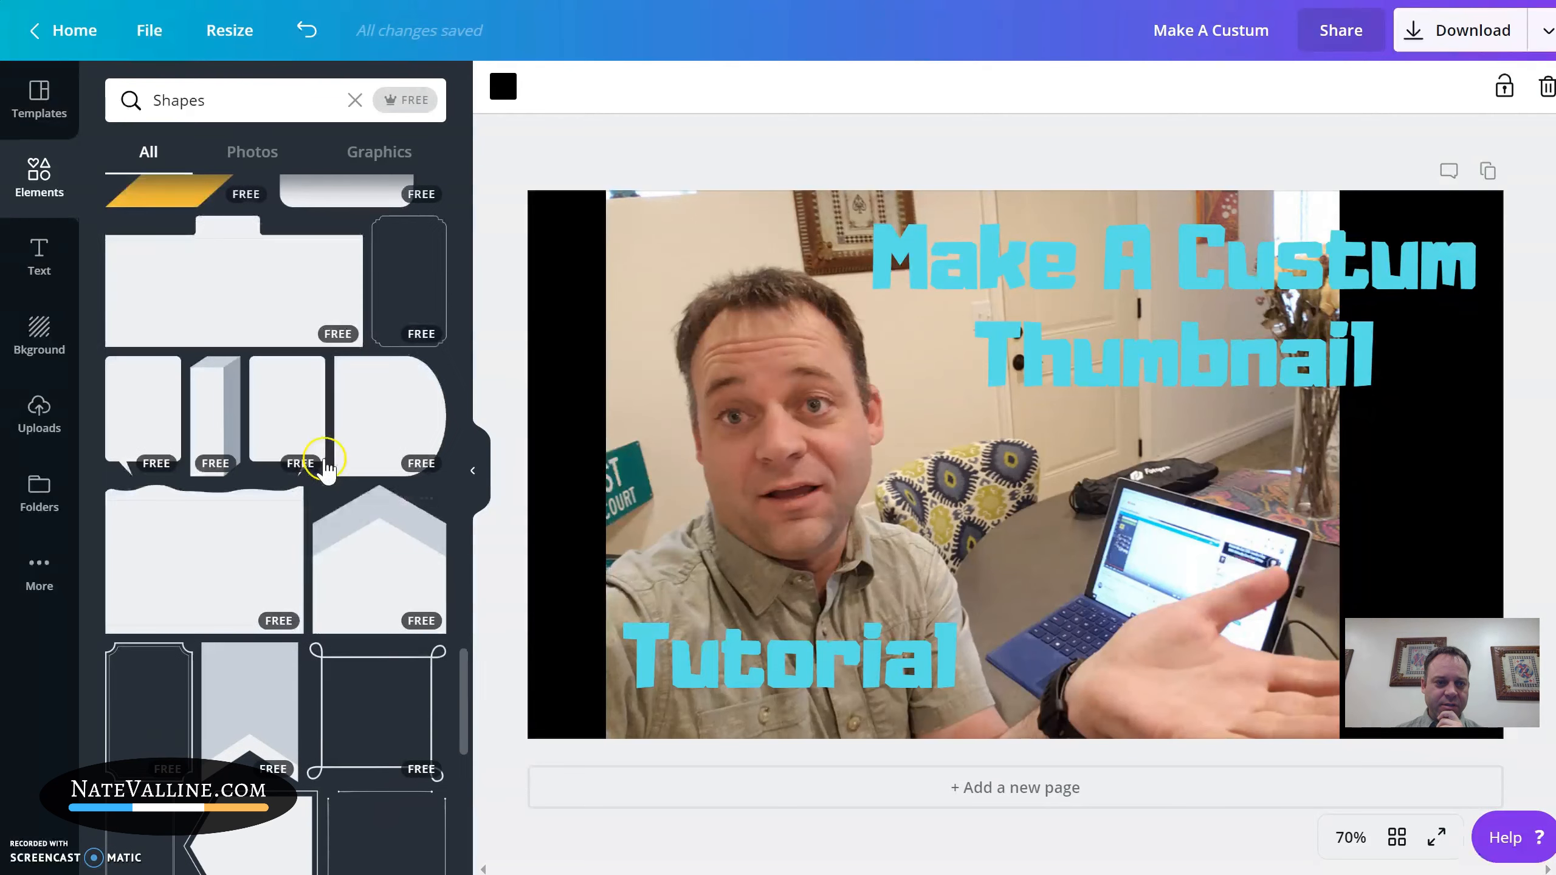
click(263, 426)
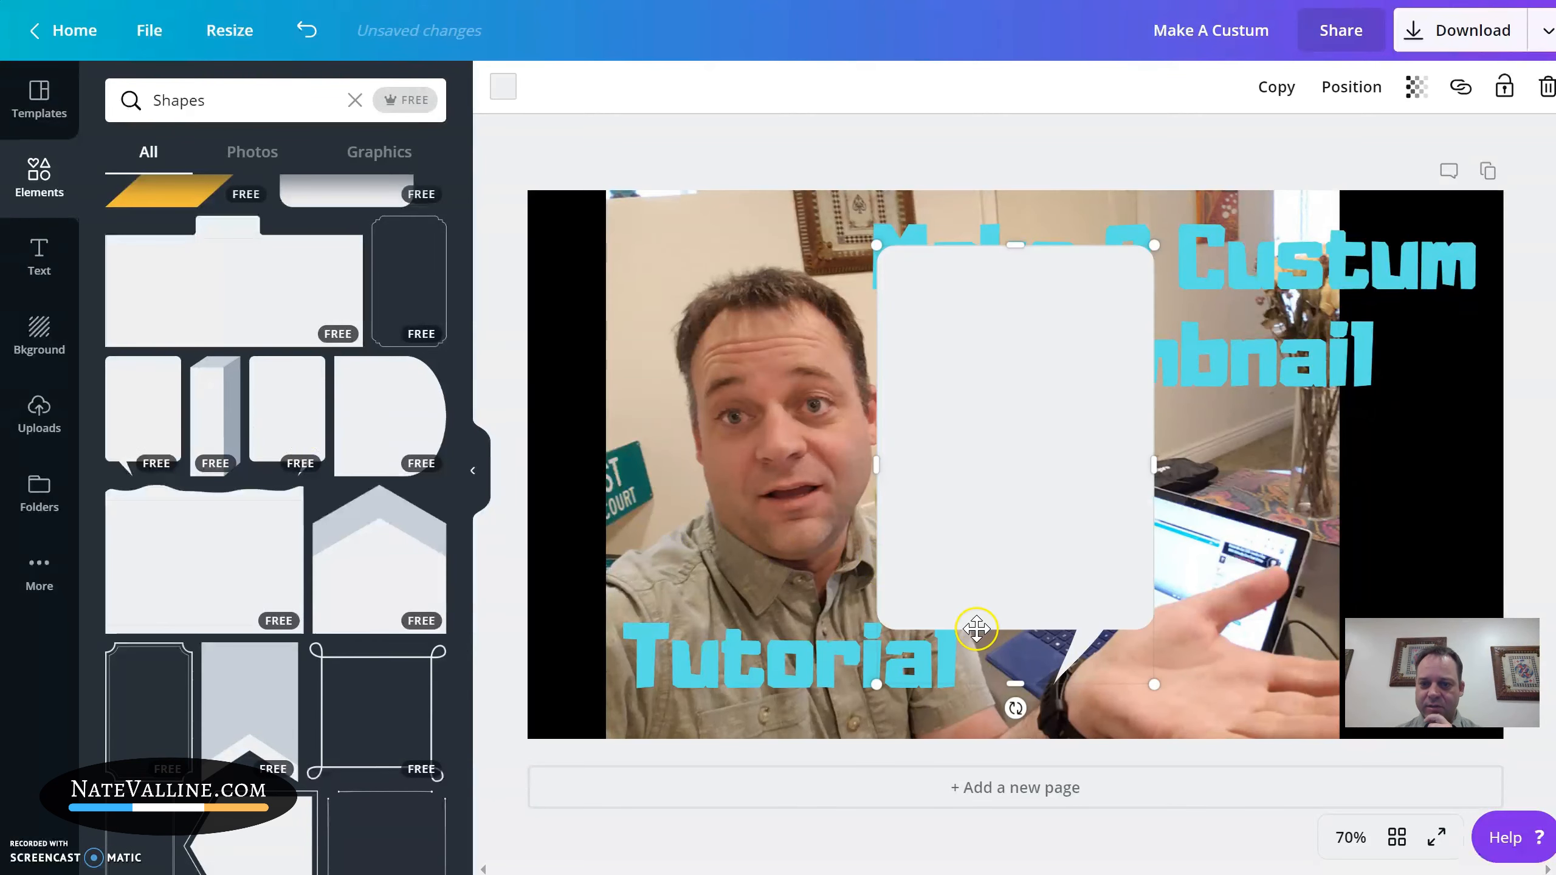
- Resize the speech bubble into a wide, low shape spanning both heading lines in the upper right of the page
drag(985, 622, 973, 590)
drag(1005, 250, 945, 300)
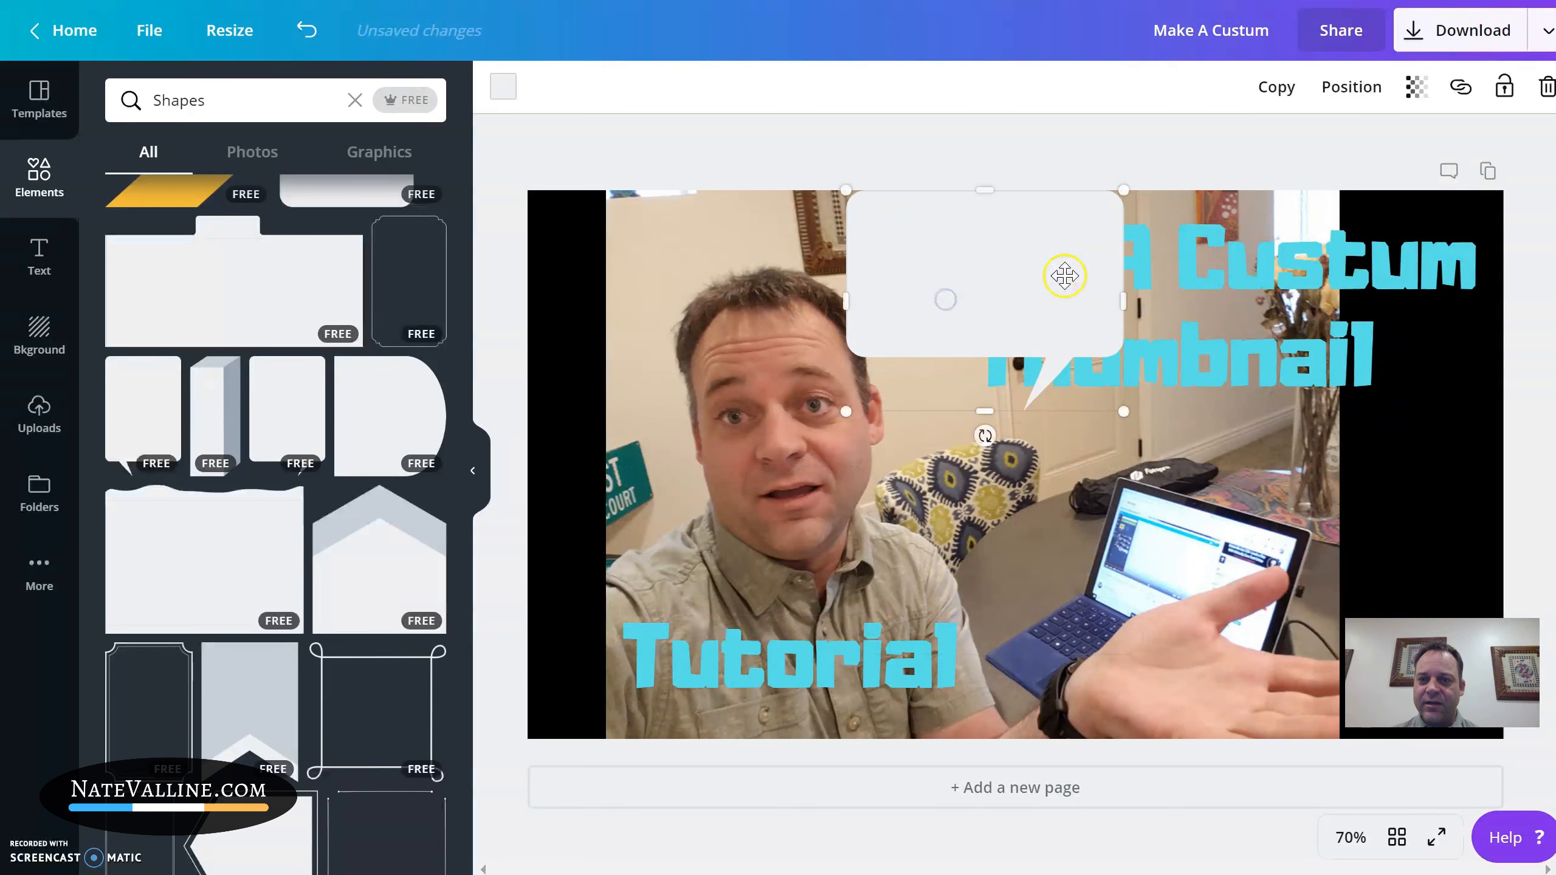
drag(1124, 337, 1495, 340)
drag(1170, 412, 1170, 463)
drag(1163, 349, 1162, 319)
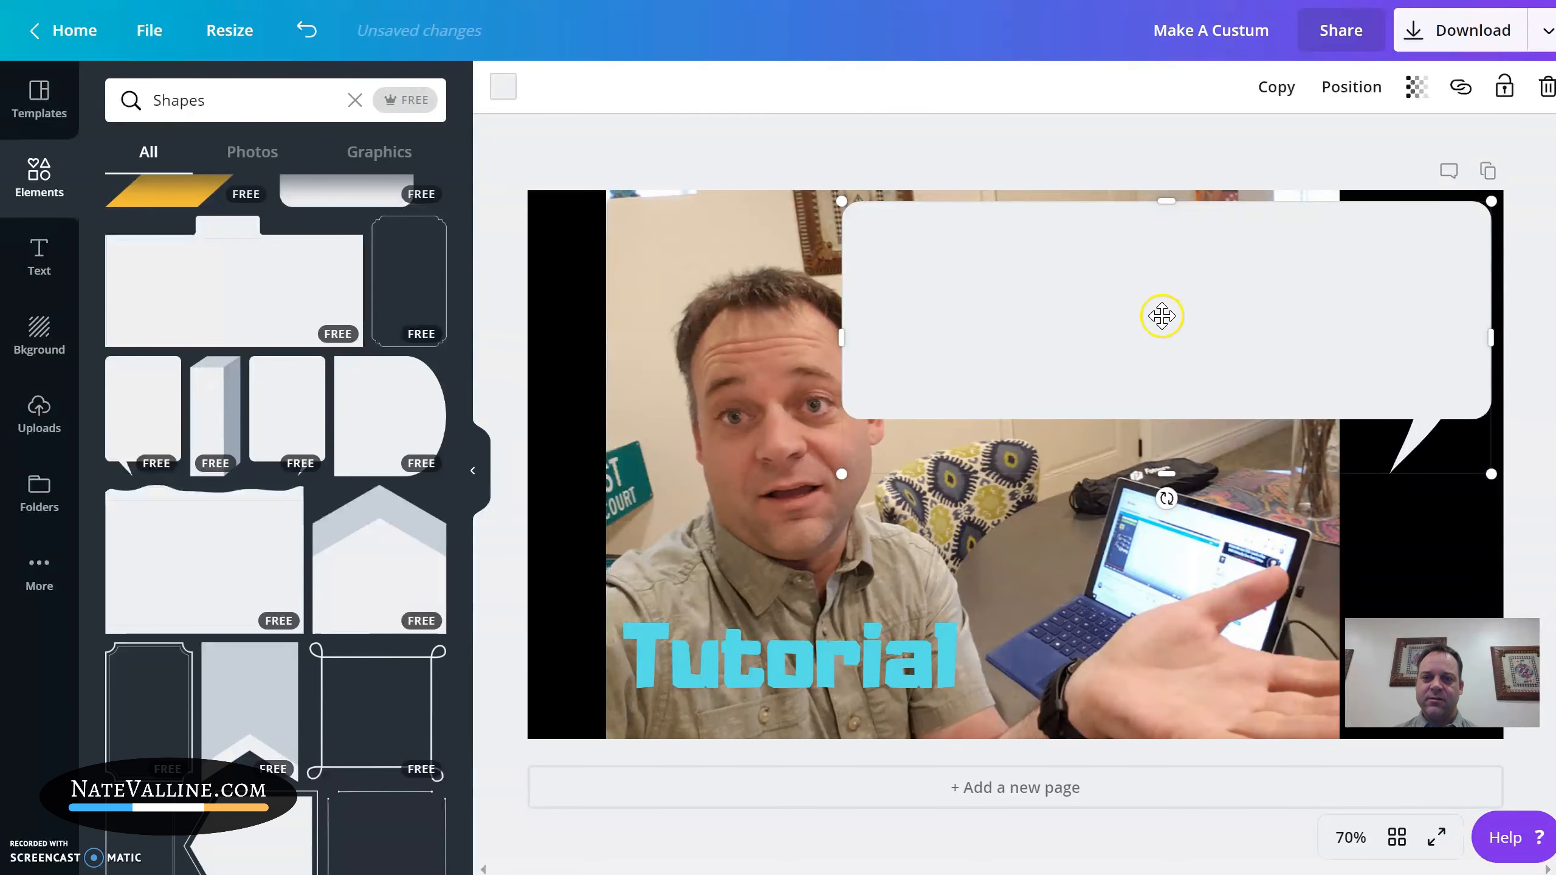
- Send the speech bubble backward so it sits behind the "Make A Custum" and "Thumbnail" text
click(1350, 94)
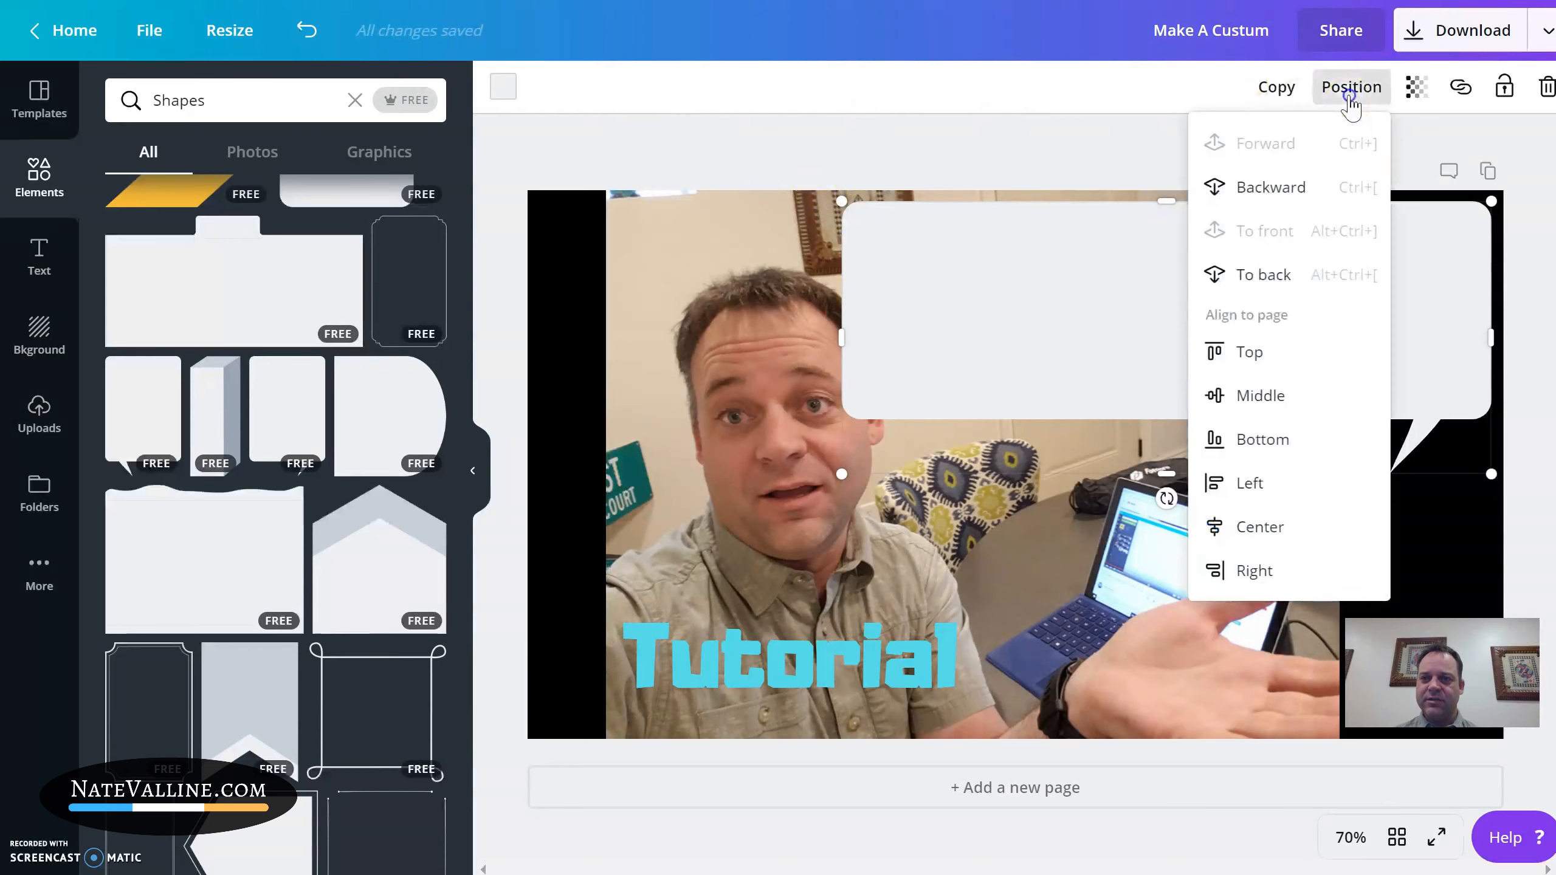
click(1278, 190)
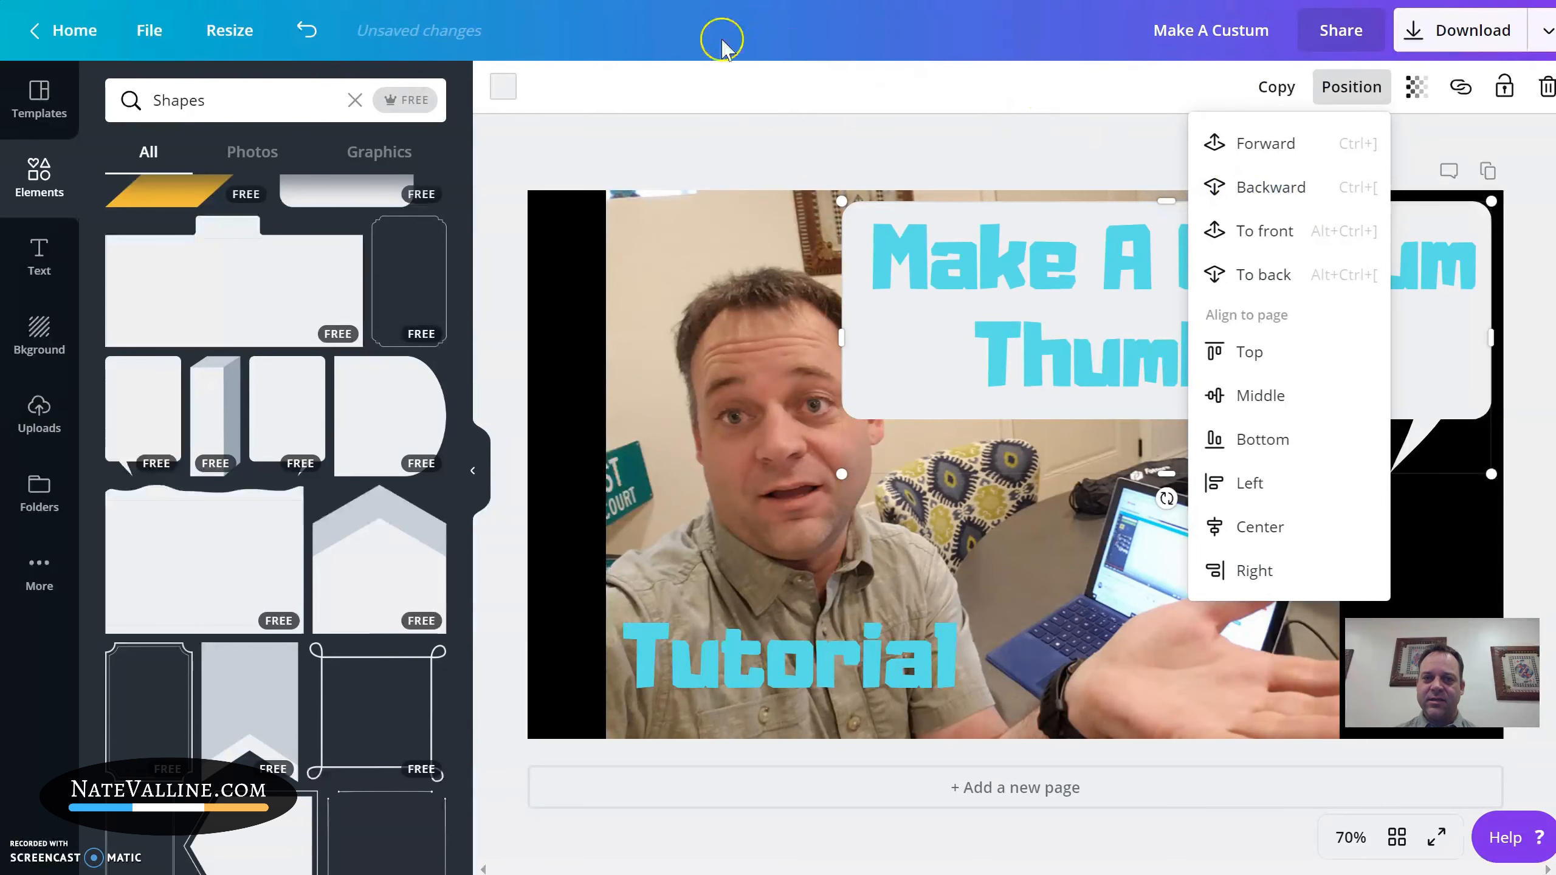
click(712, 92)
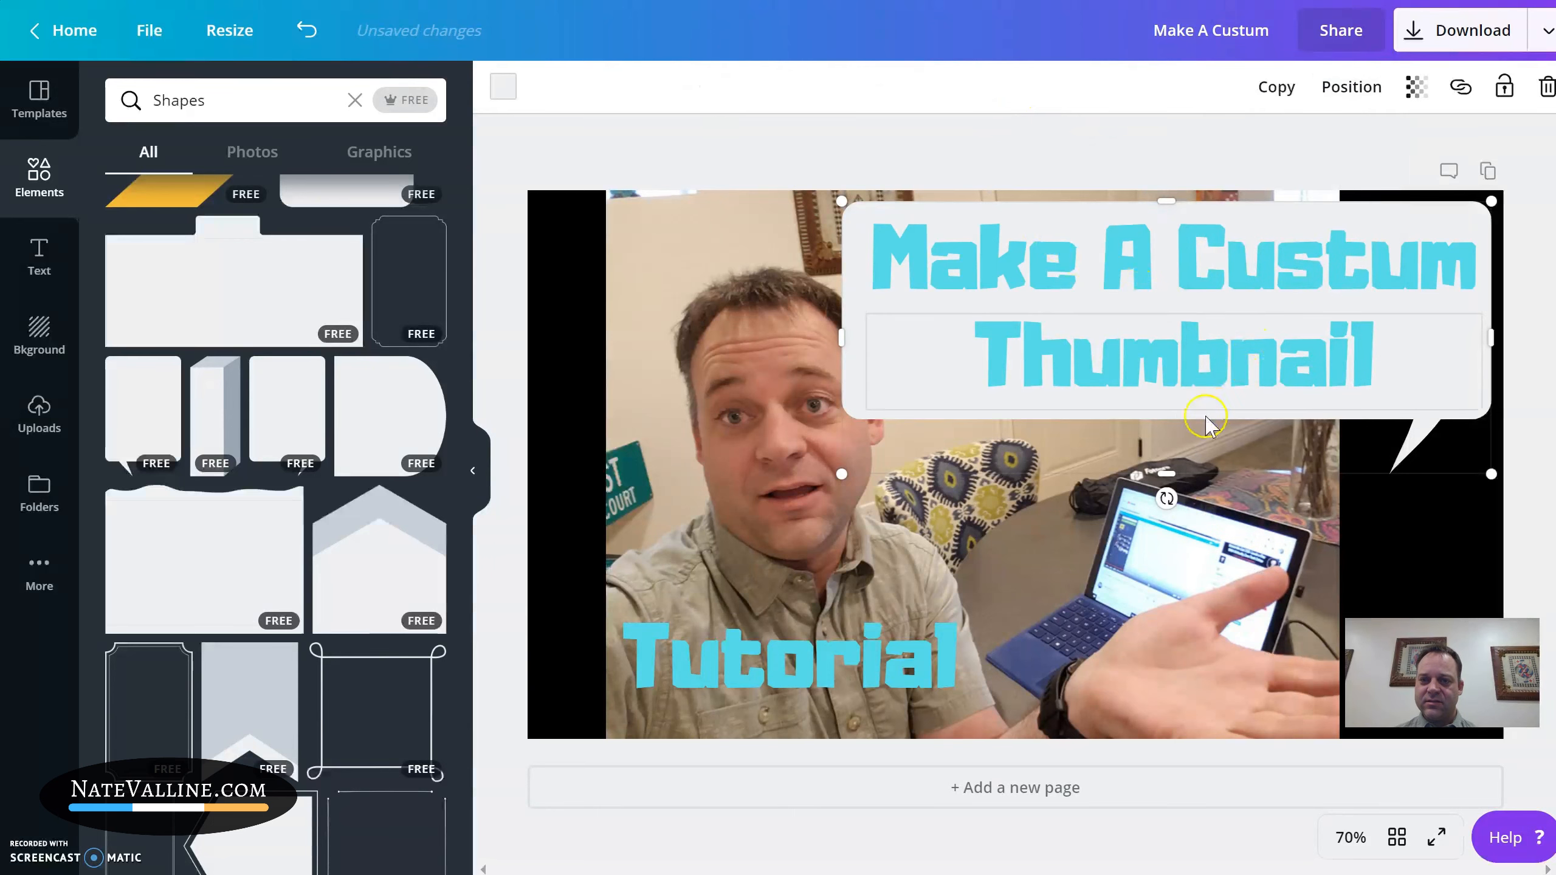
- Try orange on the speech bubble, settle on black as its colour, and pull its left edge in slightly
click(502, 90)
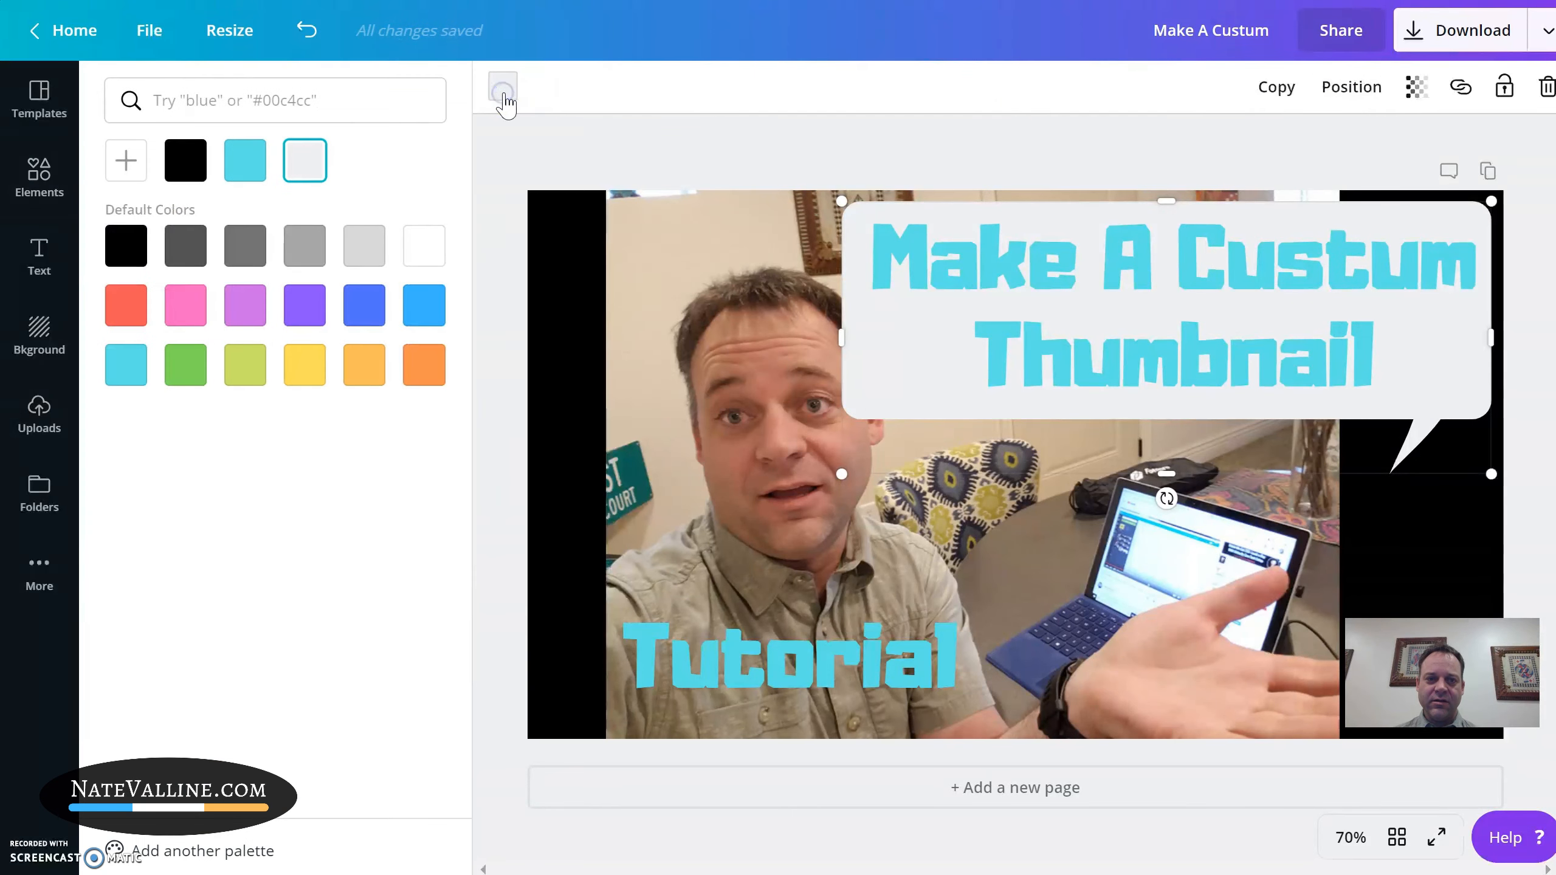
click(424, 367)
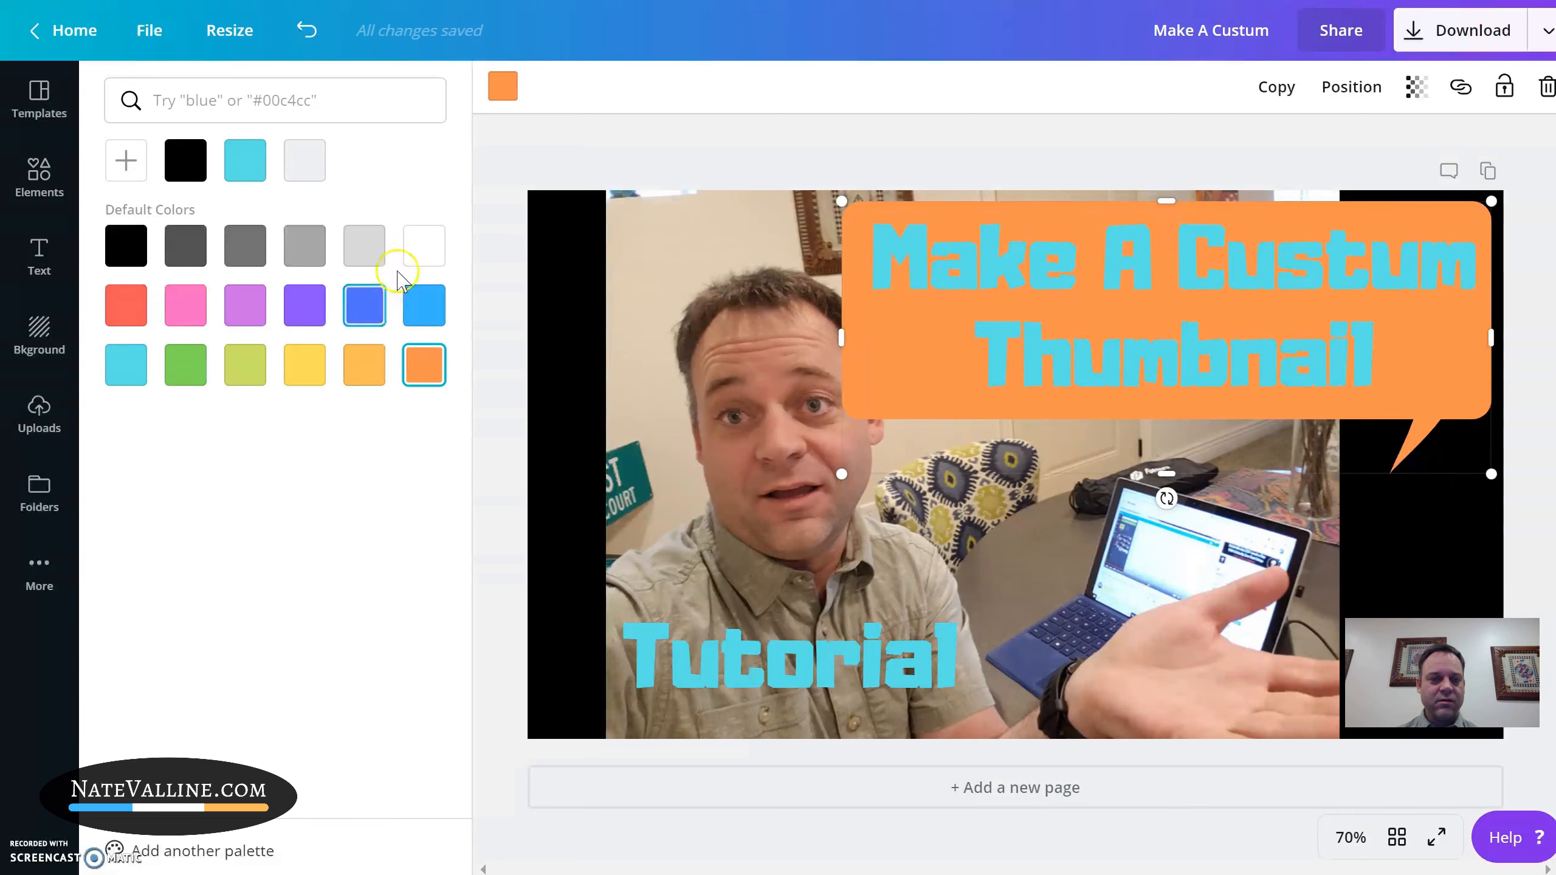
click(130, 260)
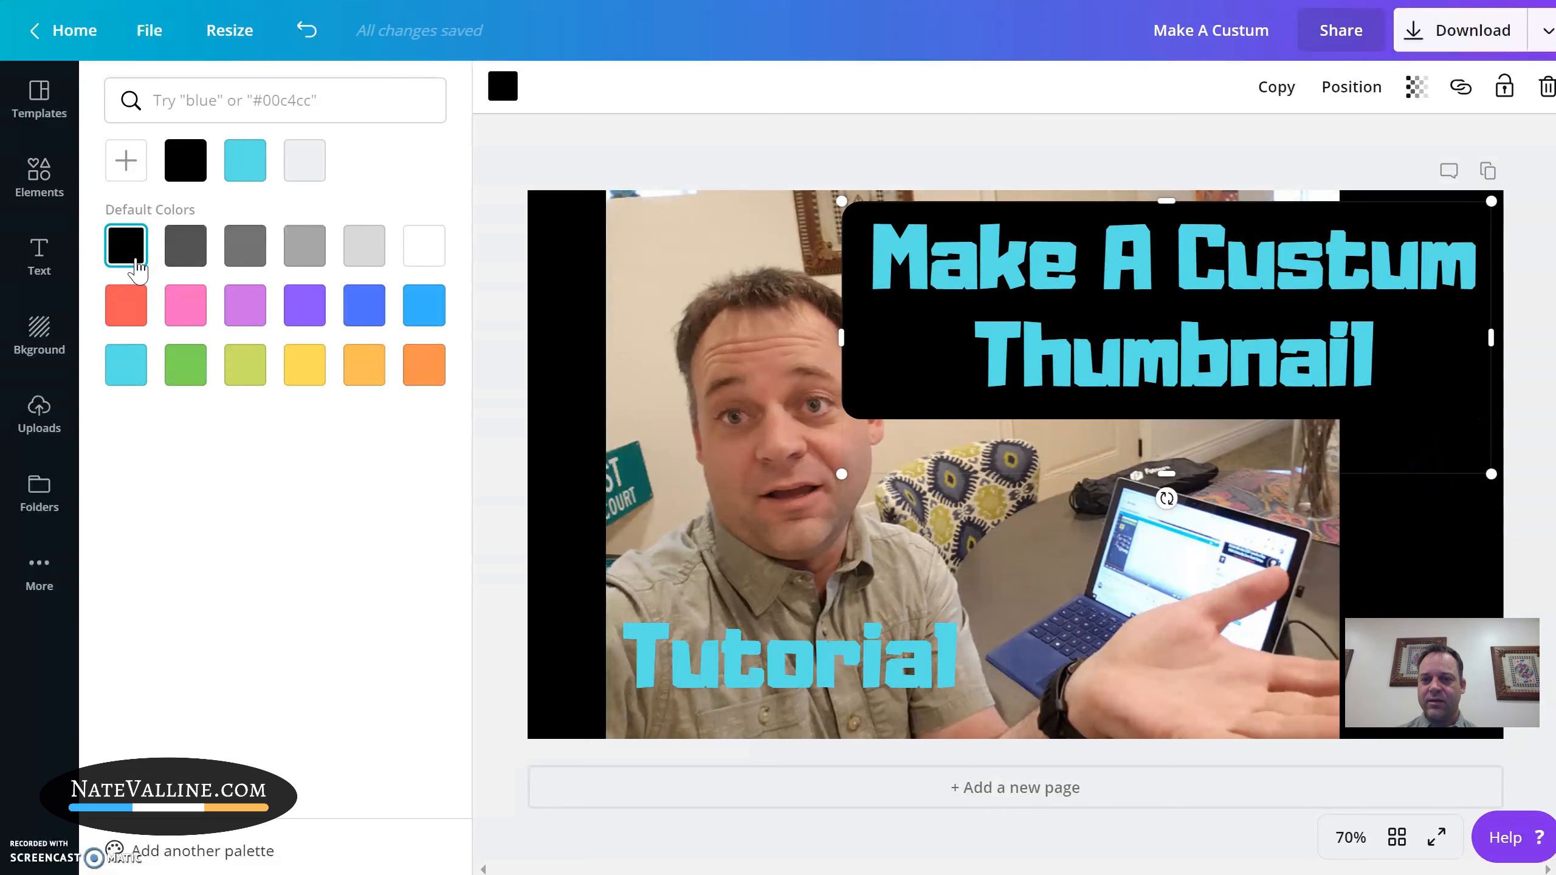
mouse_move(843, 339)
mouse_down()
mouse_move(870, 342)
mouse_move(847, 335)
mouse_up()
- Move the photo flush against the page's left edge
click(644, 305)
drag(680, 305, 608, 302)
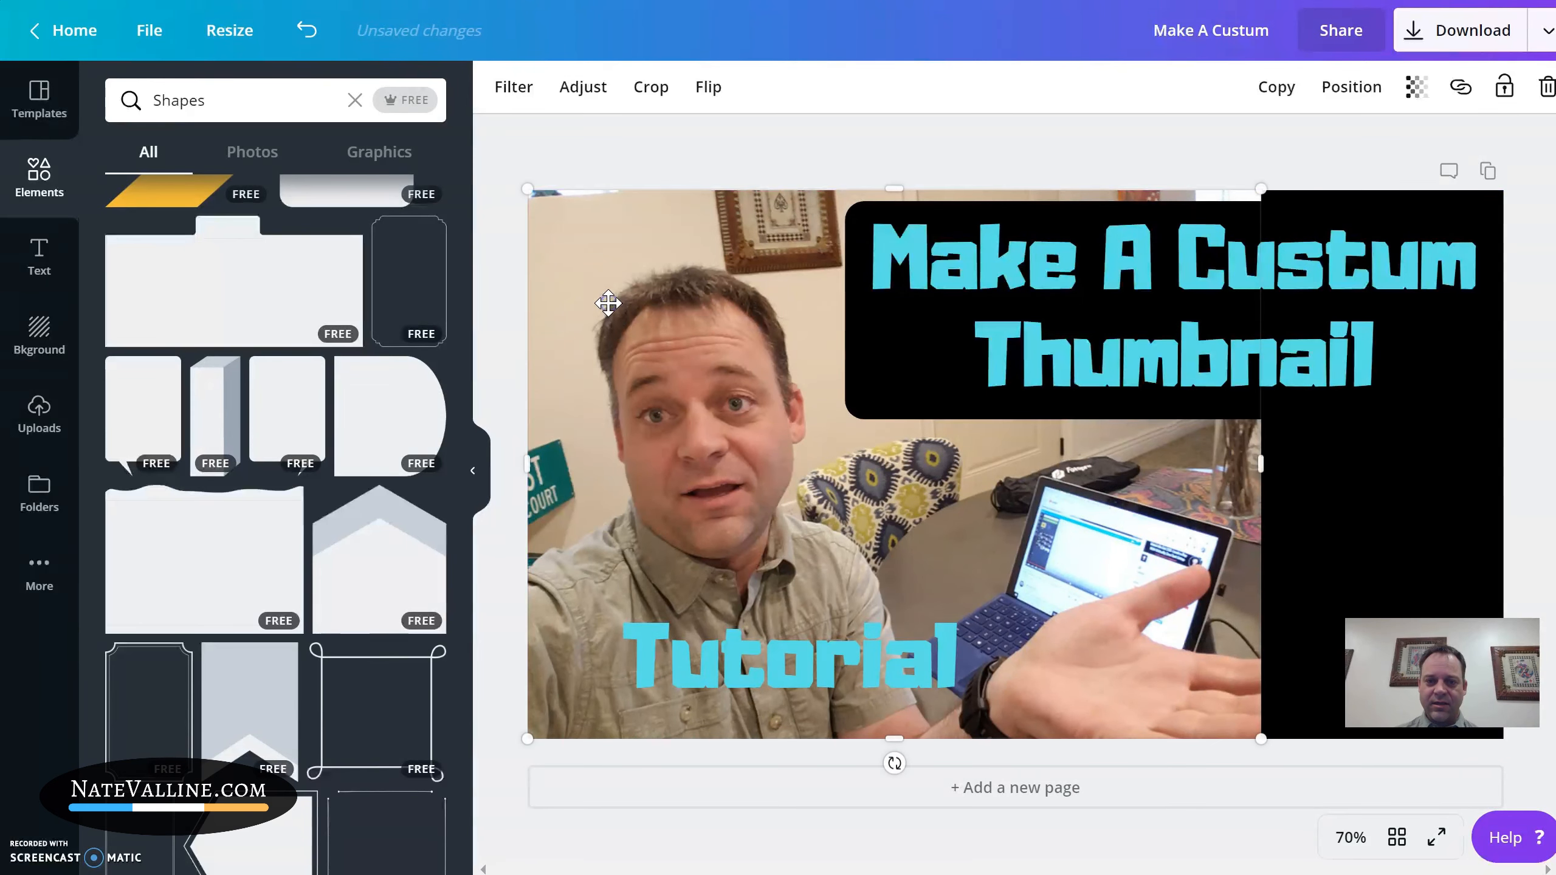
- Extend the top of the black speech bubble to the page's top edge
click(1087, 320)
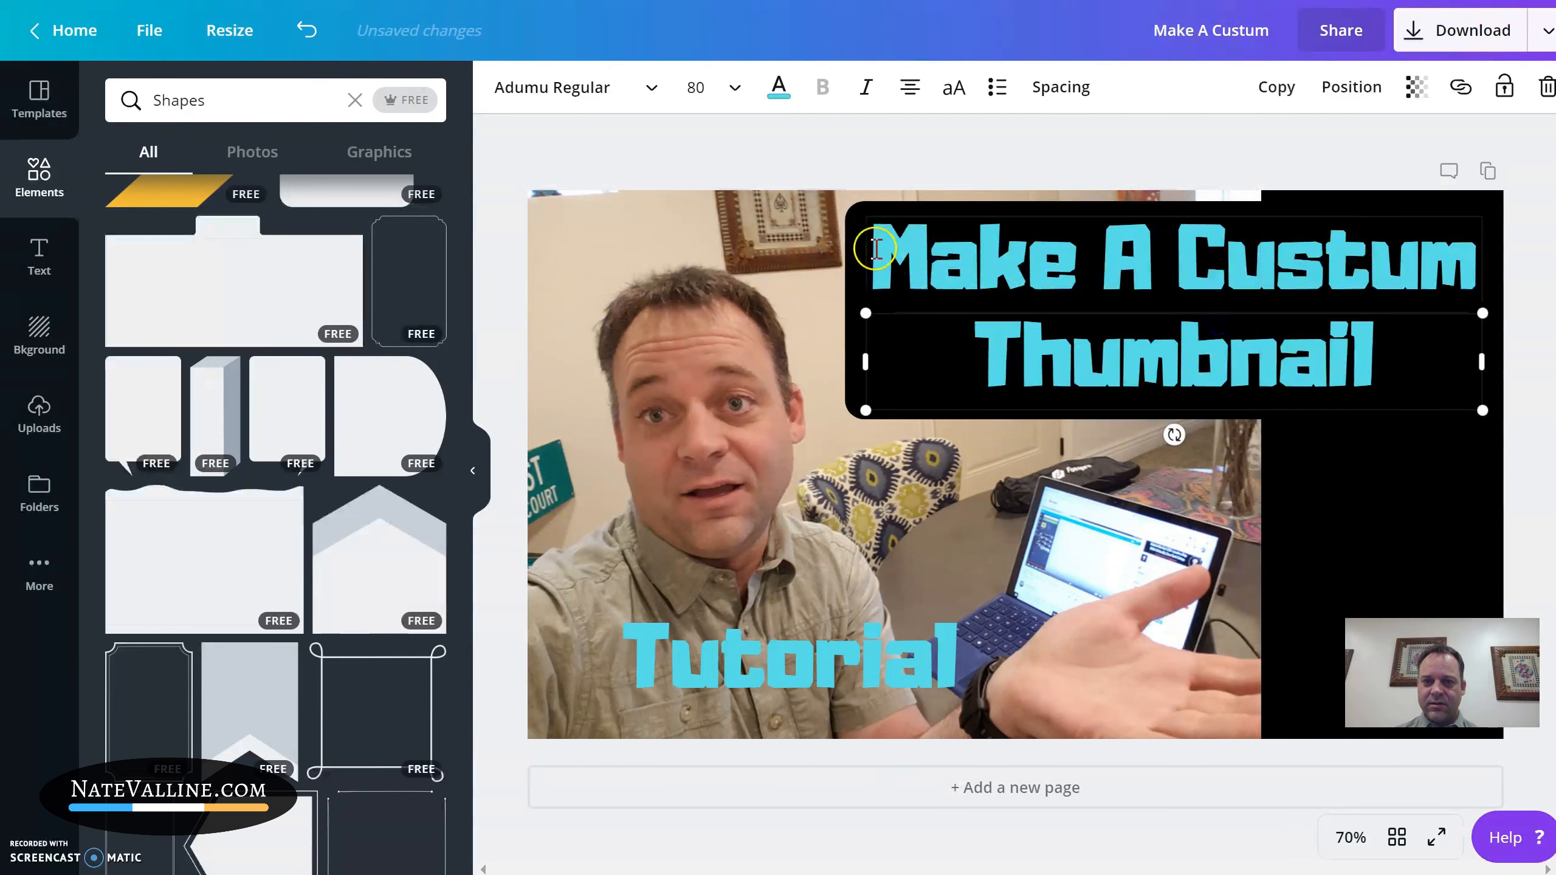
click(856, 233)
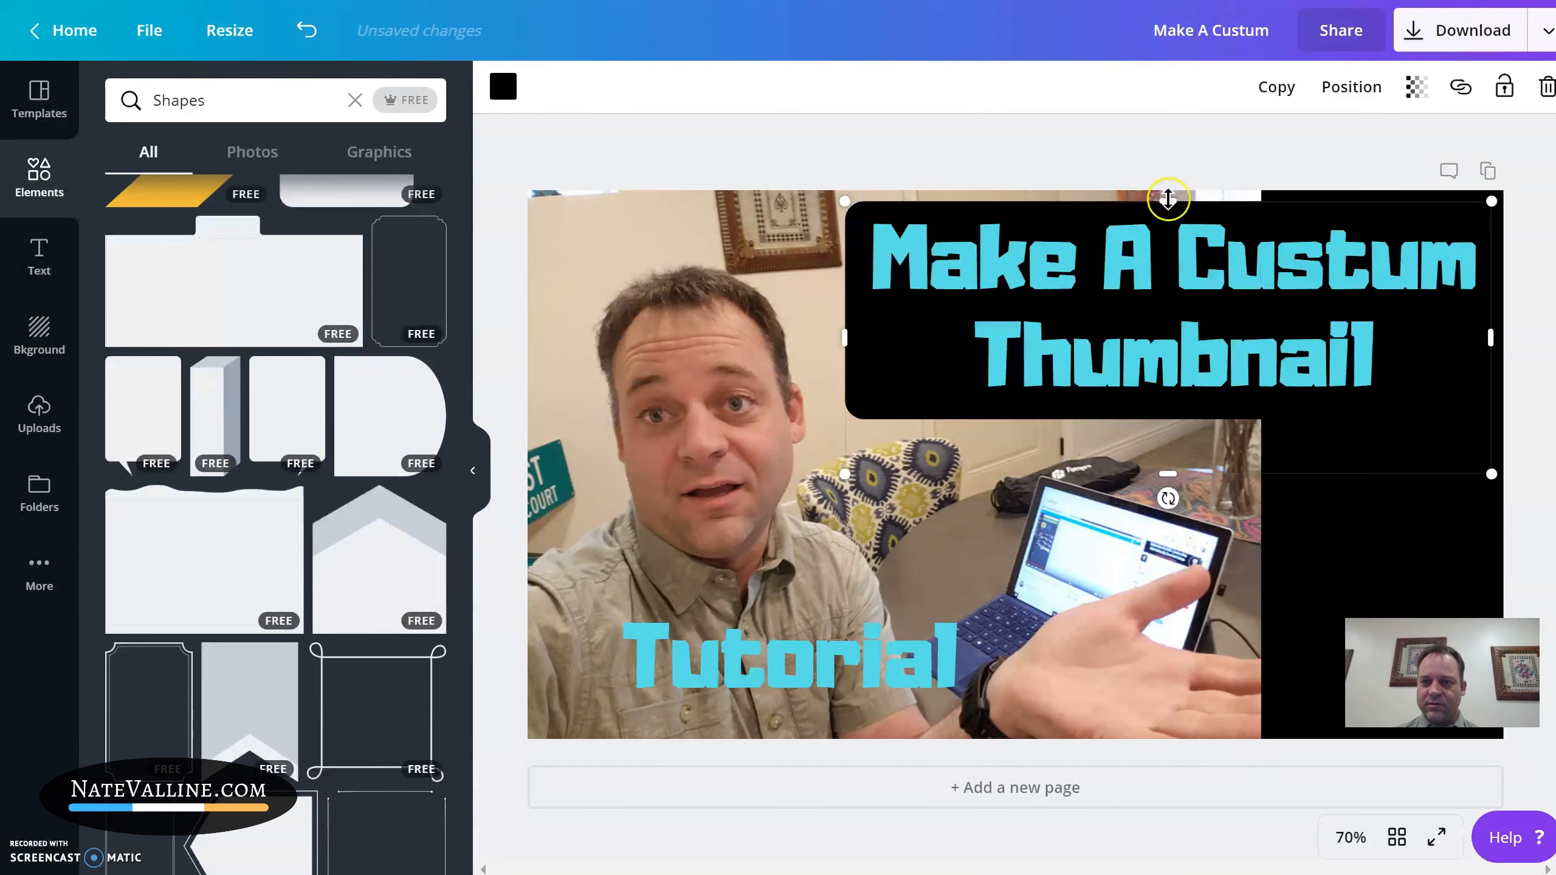
drag(1168, 194, 1169, 189)
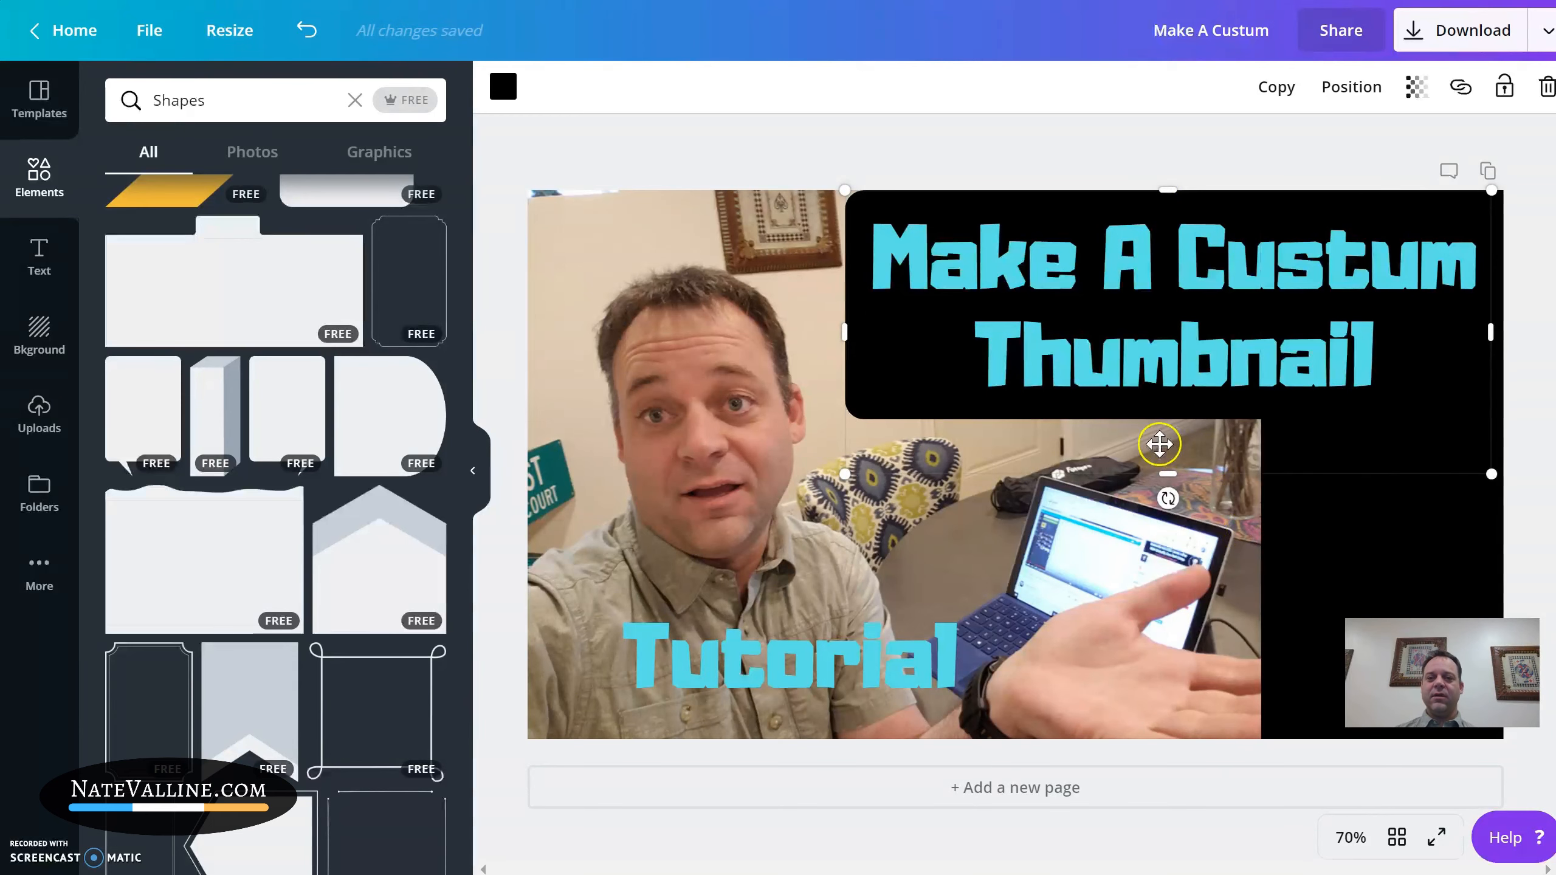
- Move the "Tutorial" text further toward the page's left edge and cover it with a circle shape stretched into a wide ellipse
click(761, 701)
drag(760, 716, 698, 705)
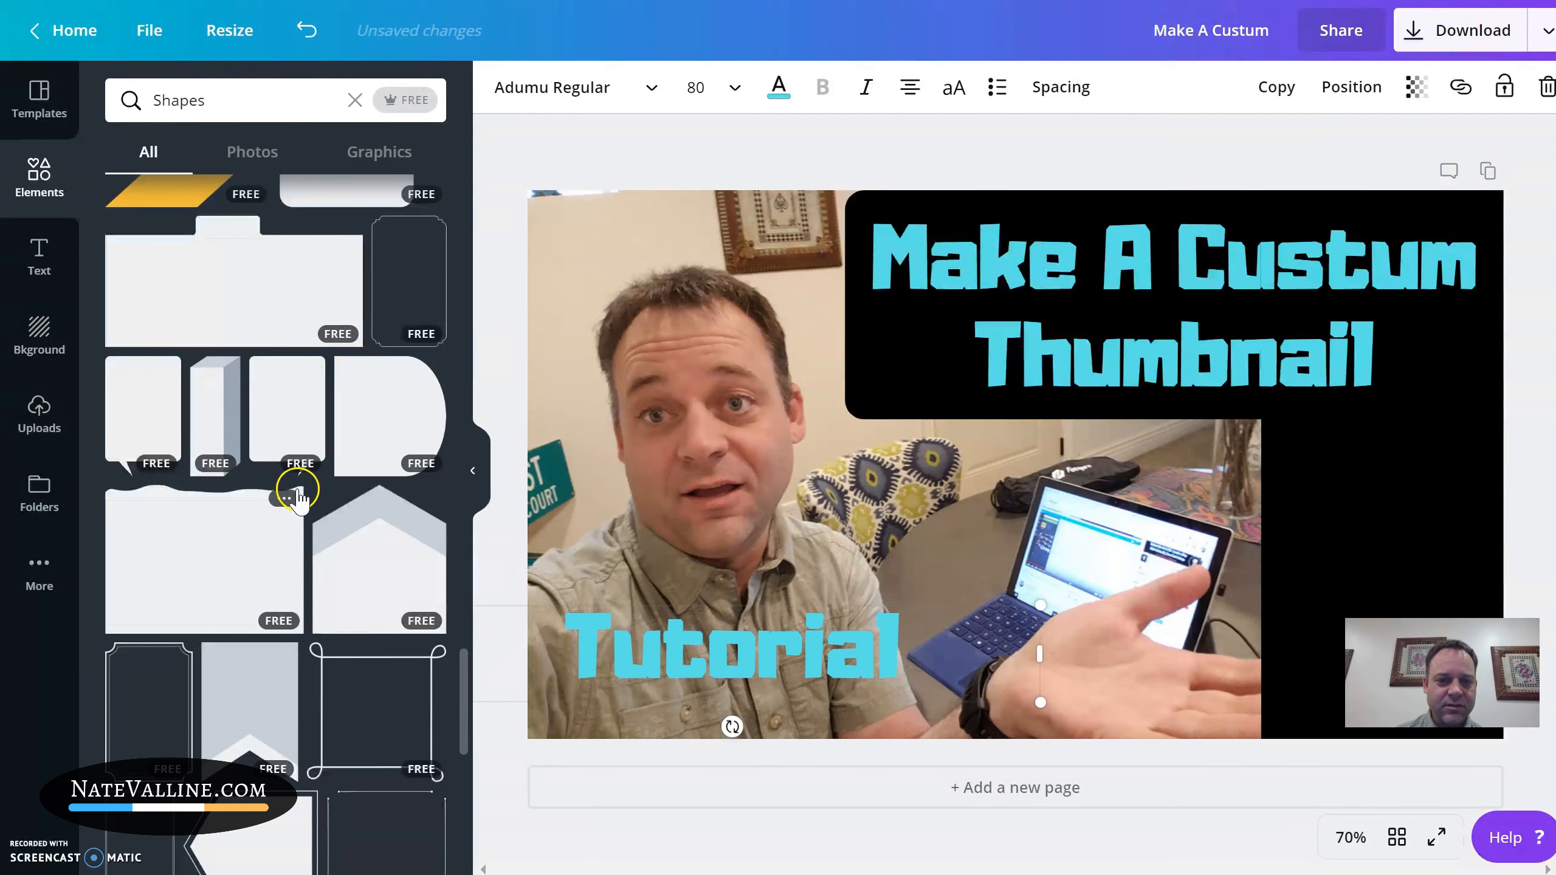
scroll(298, 494, up, 10)
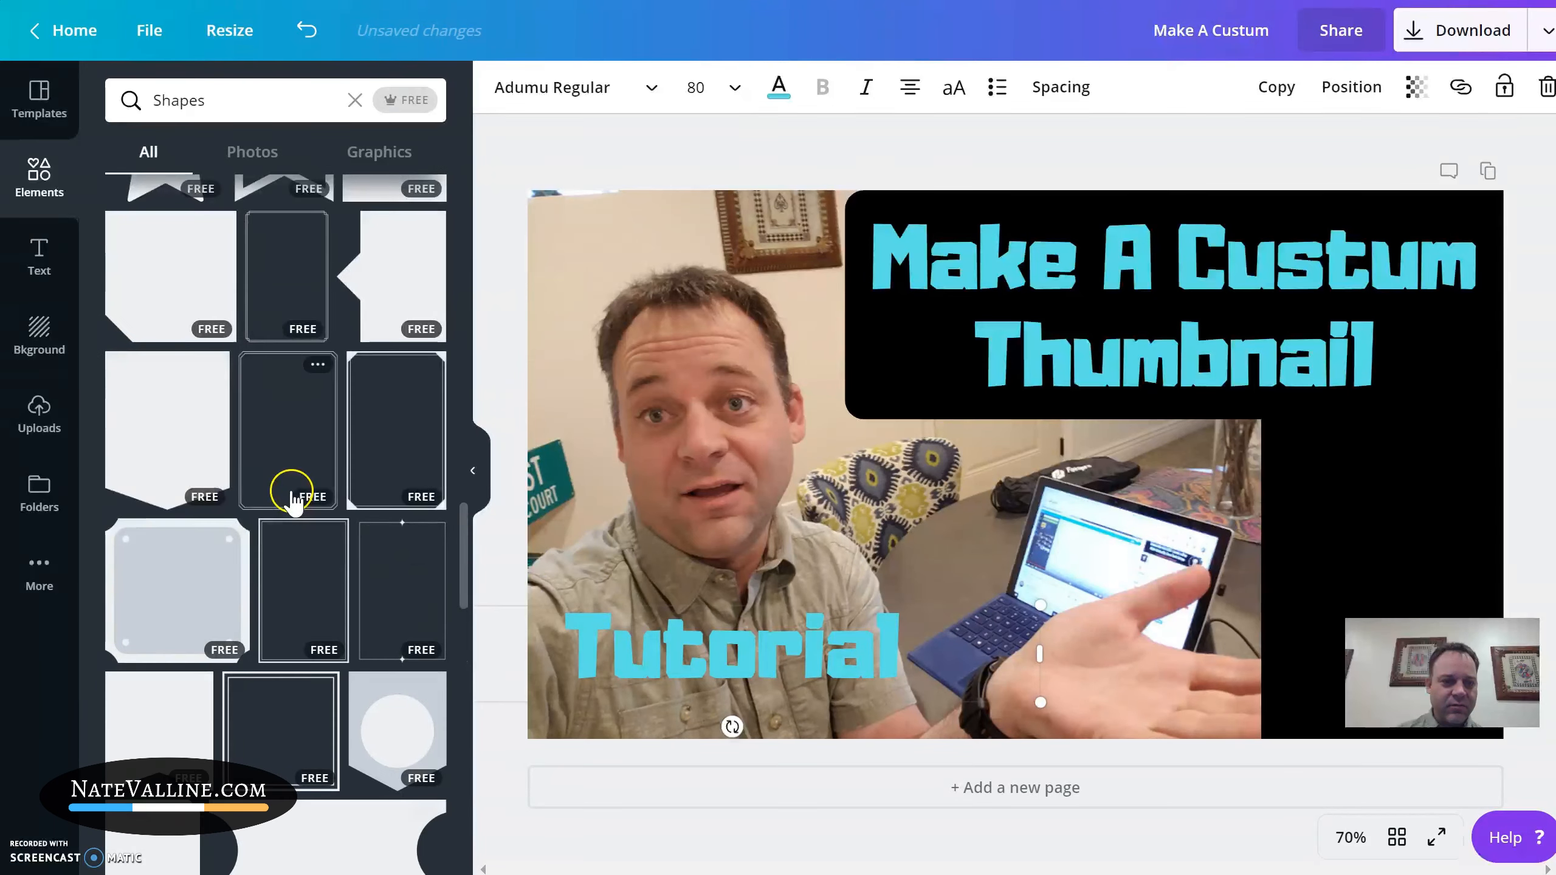
scroll(290, 507, up, 5)
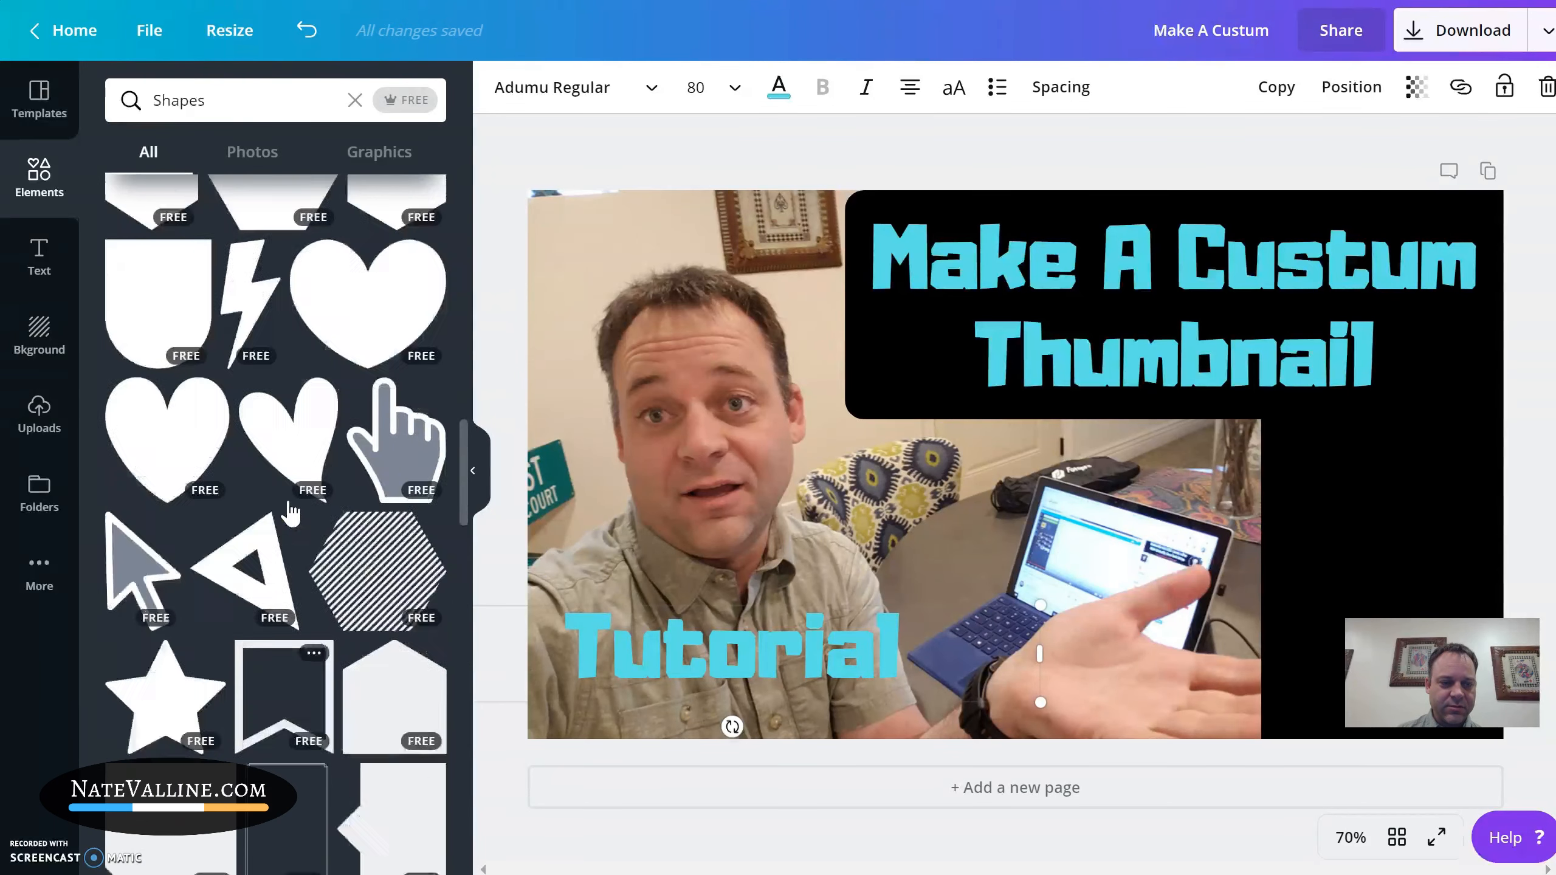
scroll(291, 509, up, 10)
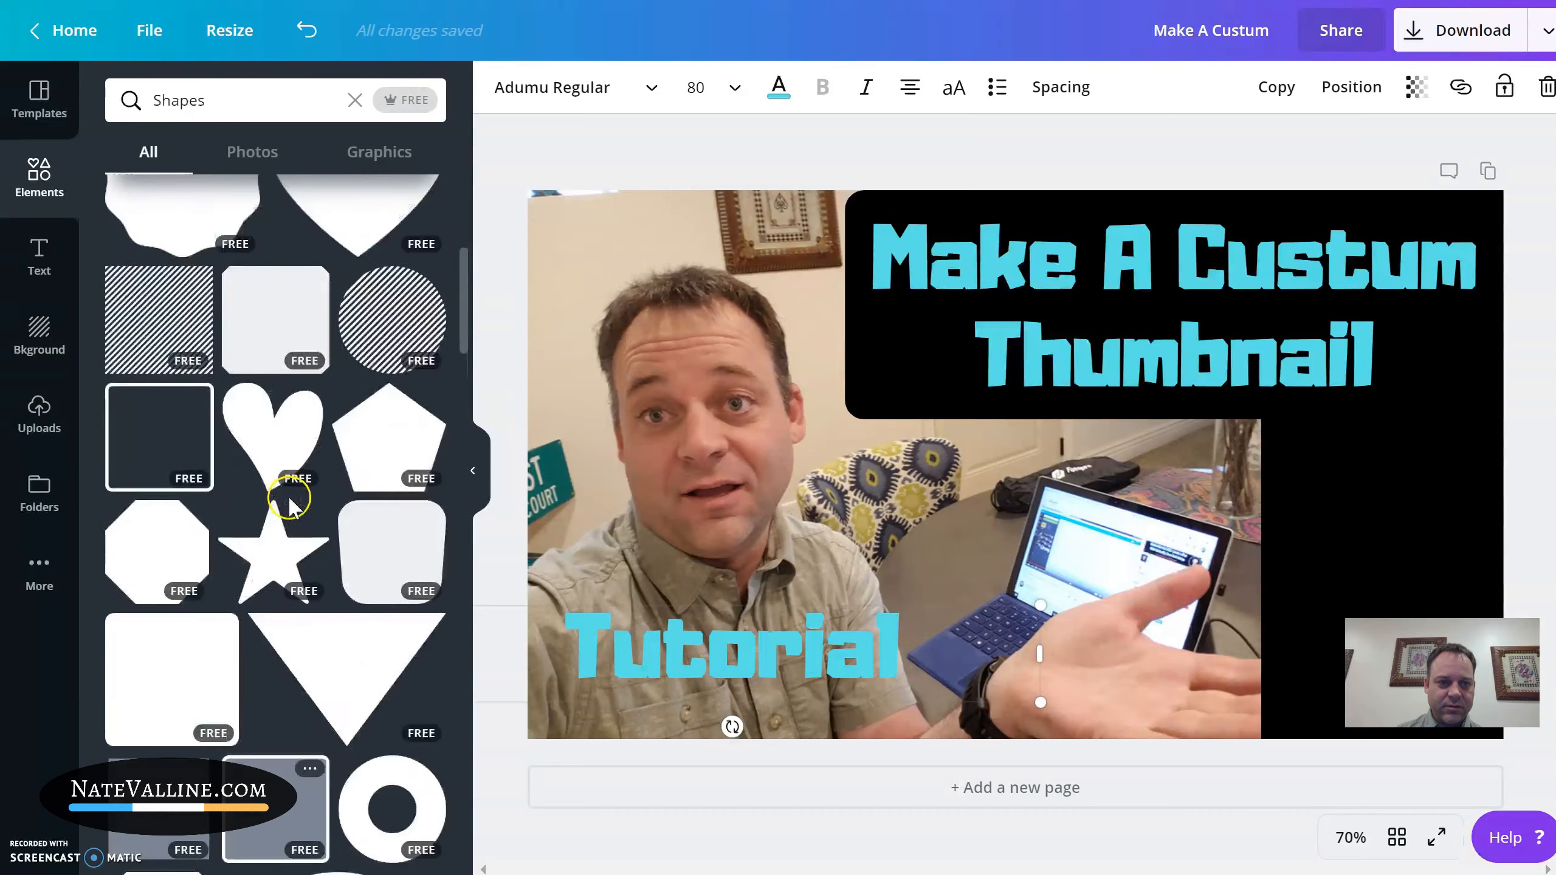
scroll(290, 509, up, 4)
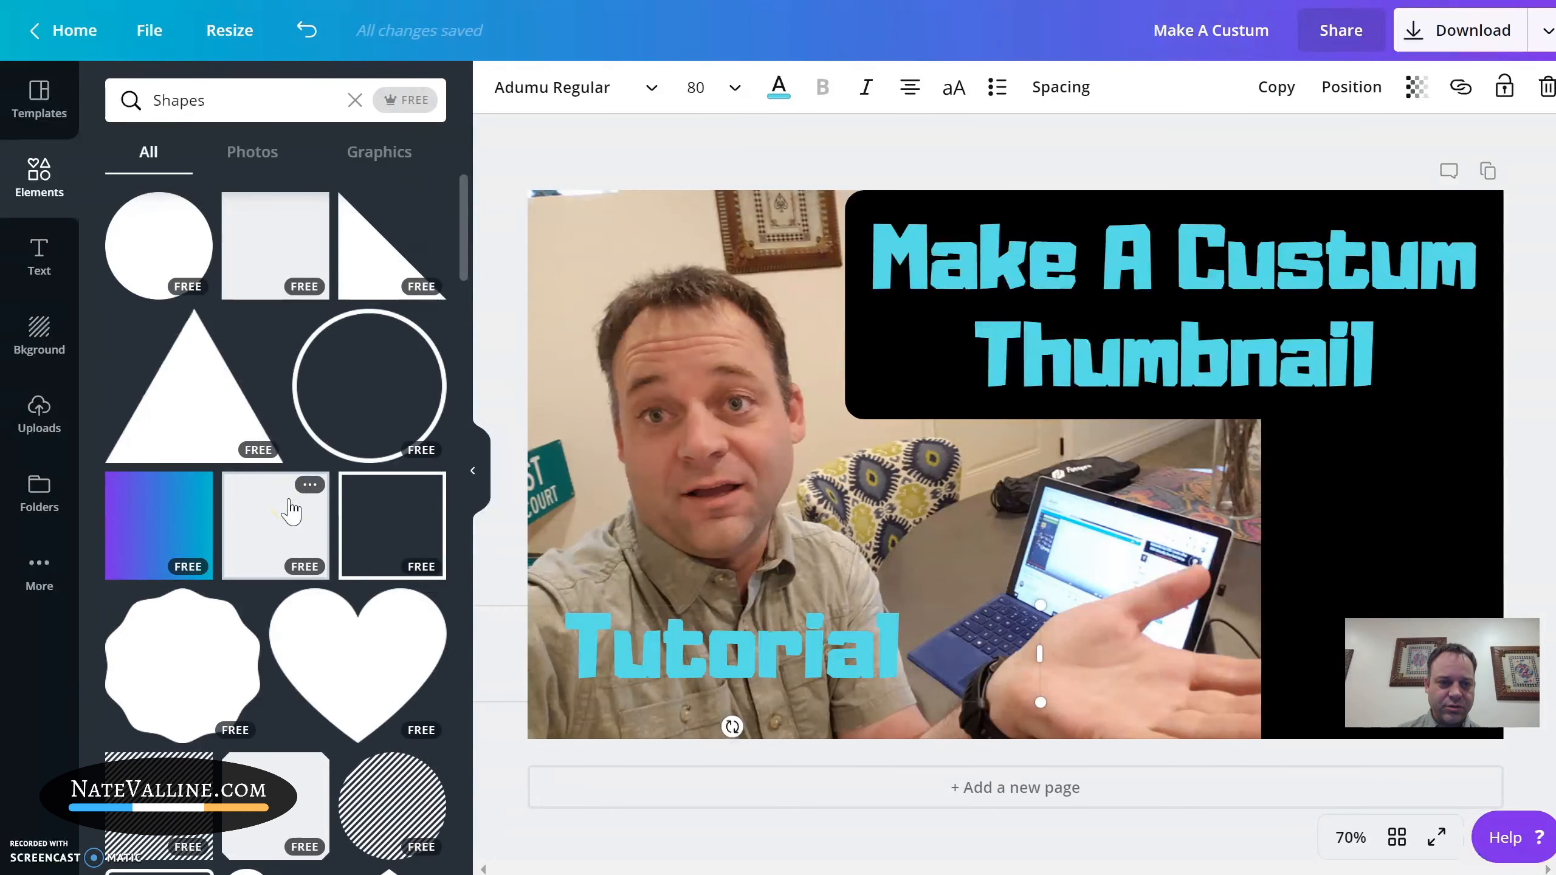
click(150, 235)
drag(1014, 243, 749, 646)
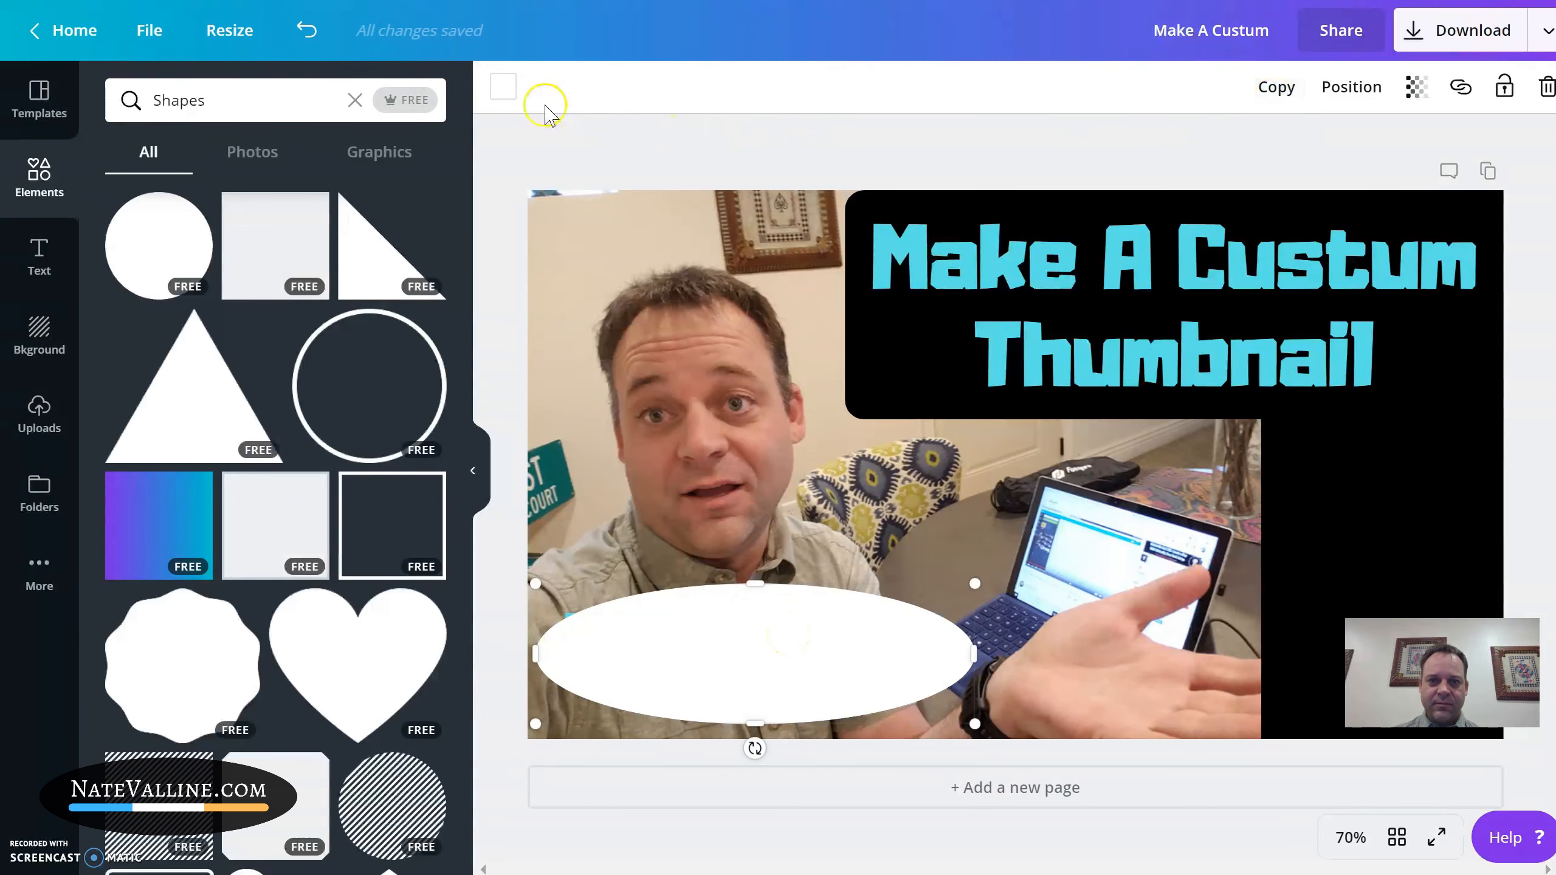
- Colour the ellipse orange and send it backward behind the "Tutorial" text
click(504, 87)
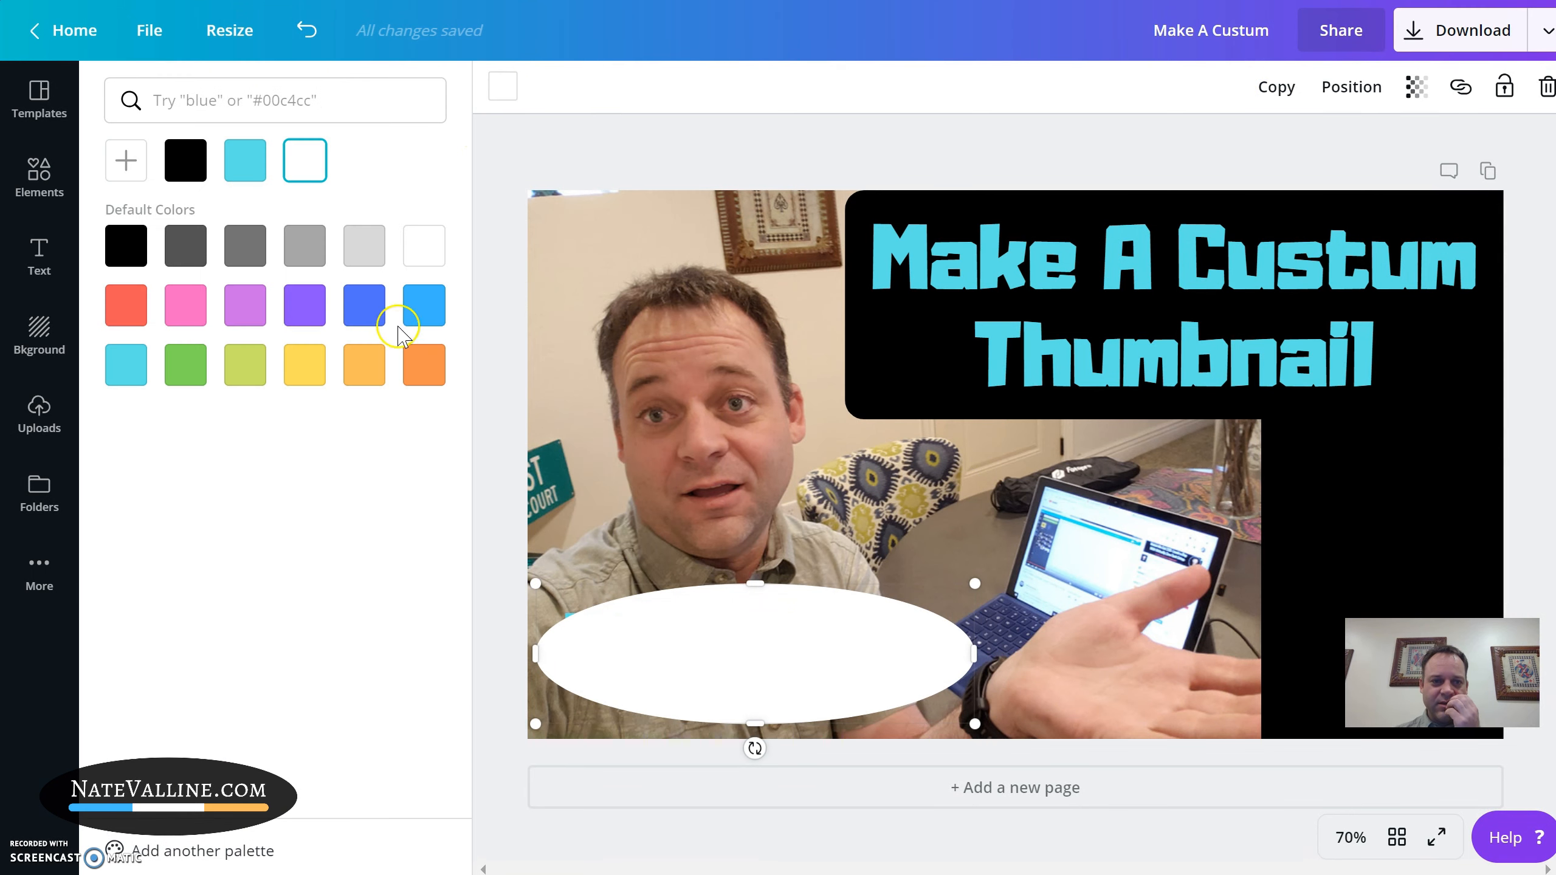
click(424, 365)
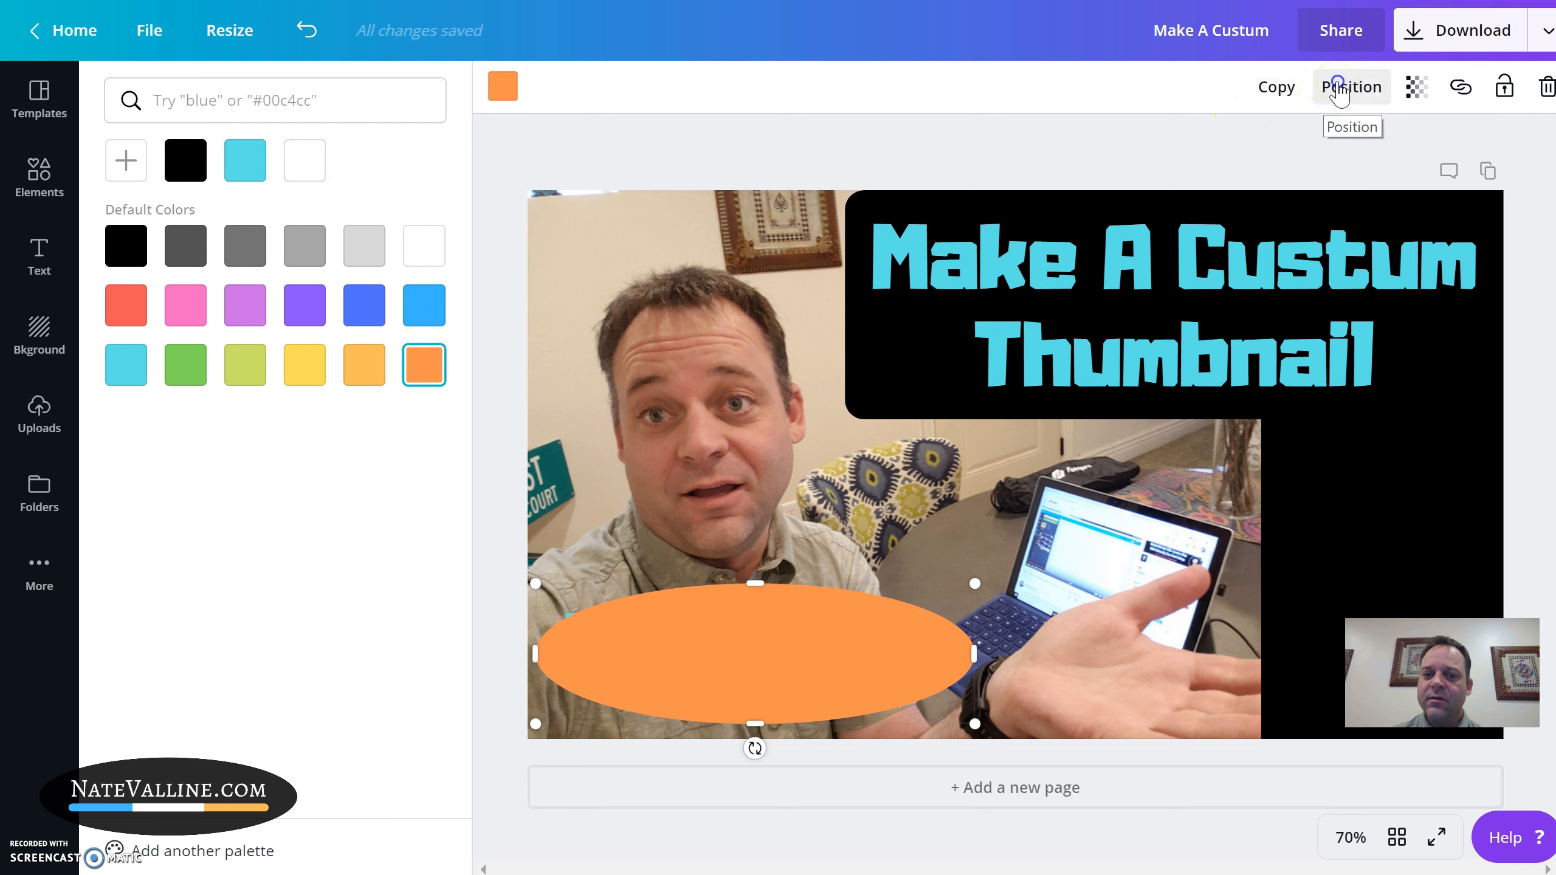
click(1339, 90)
click(1287, 190)
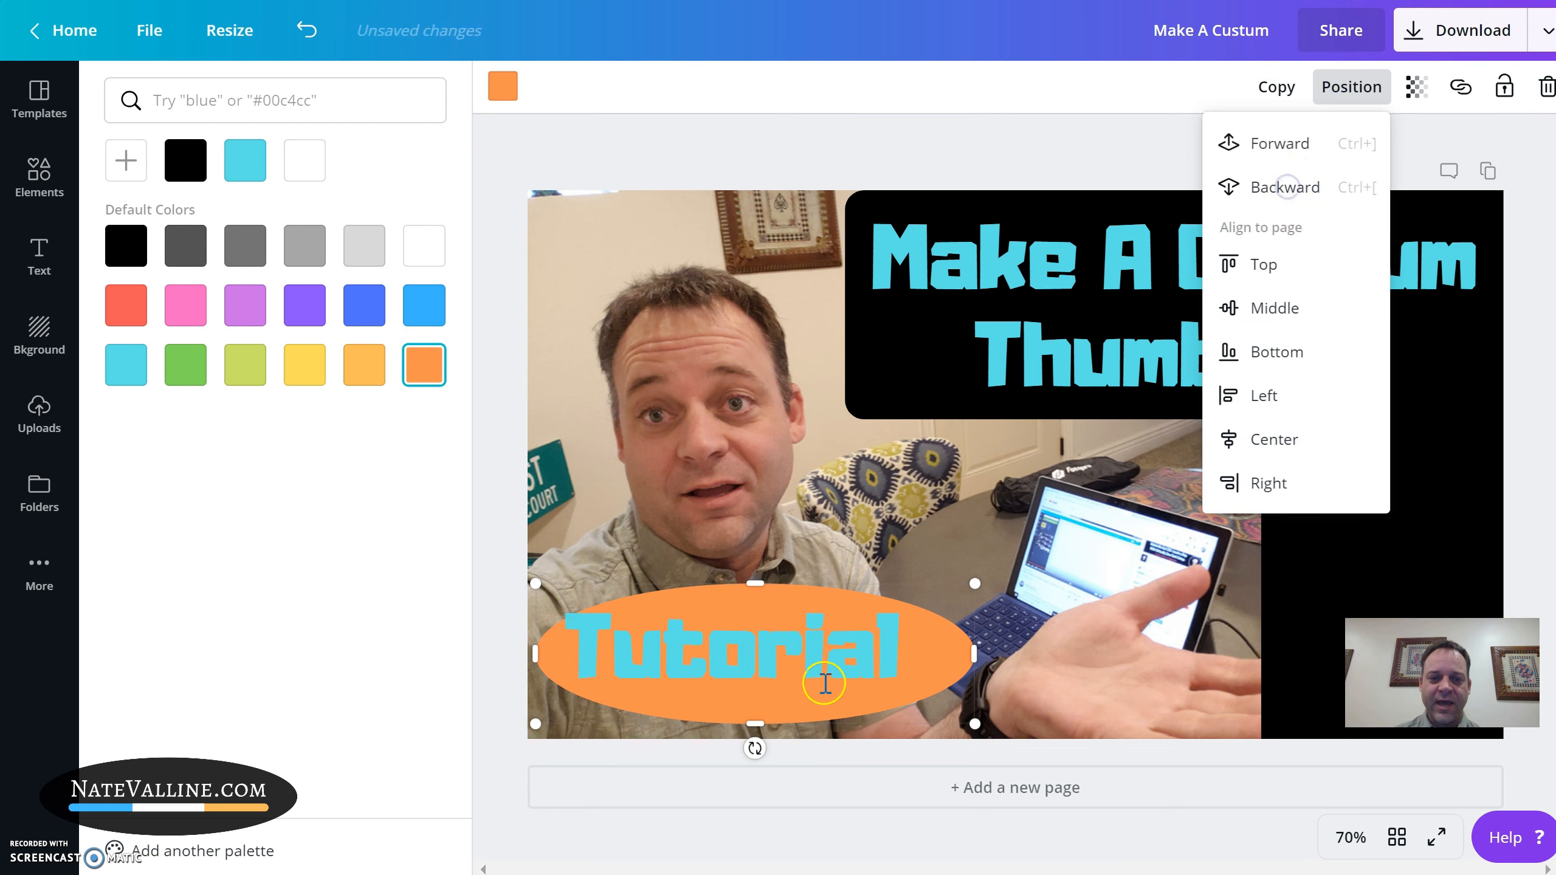
- Reposition the "Tutorial" text so it sits centred on the orange ellipse
drag(721, 674, 727, 713)
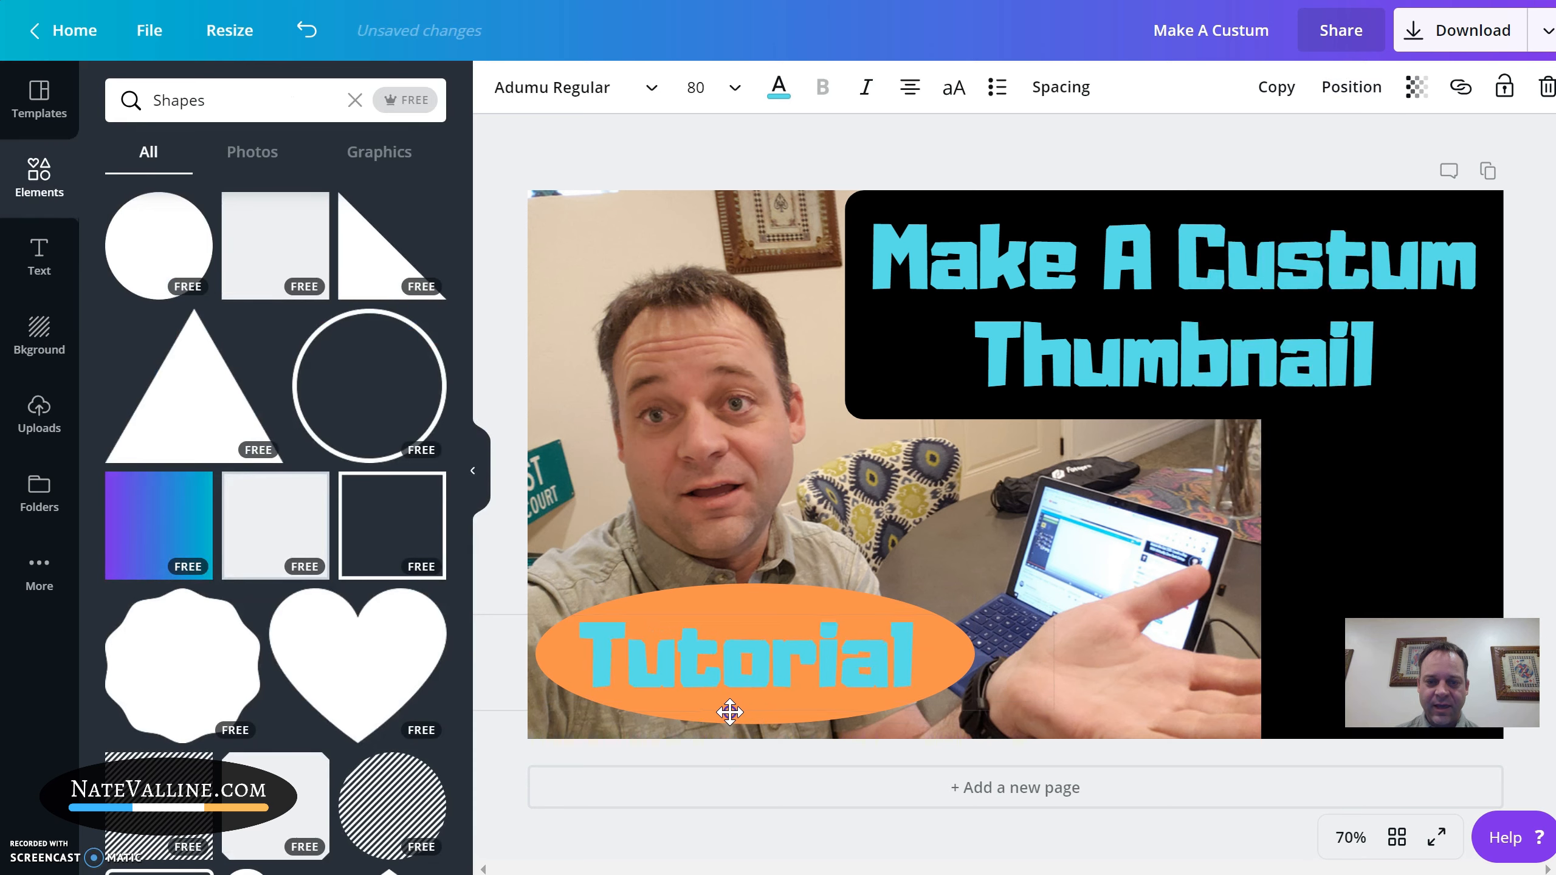
click(1350, 488)
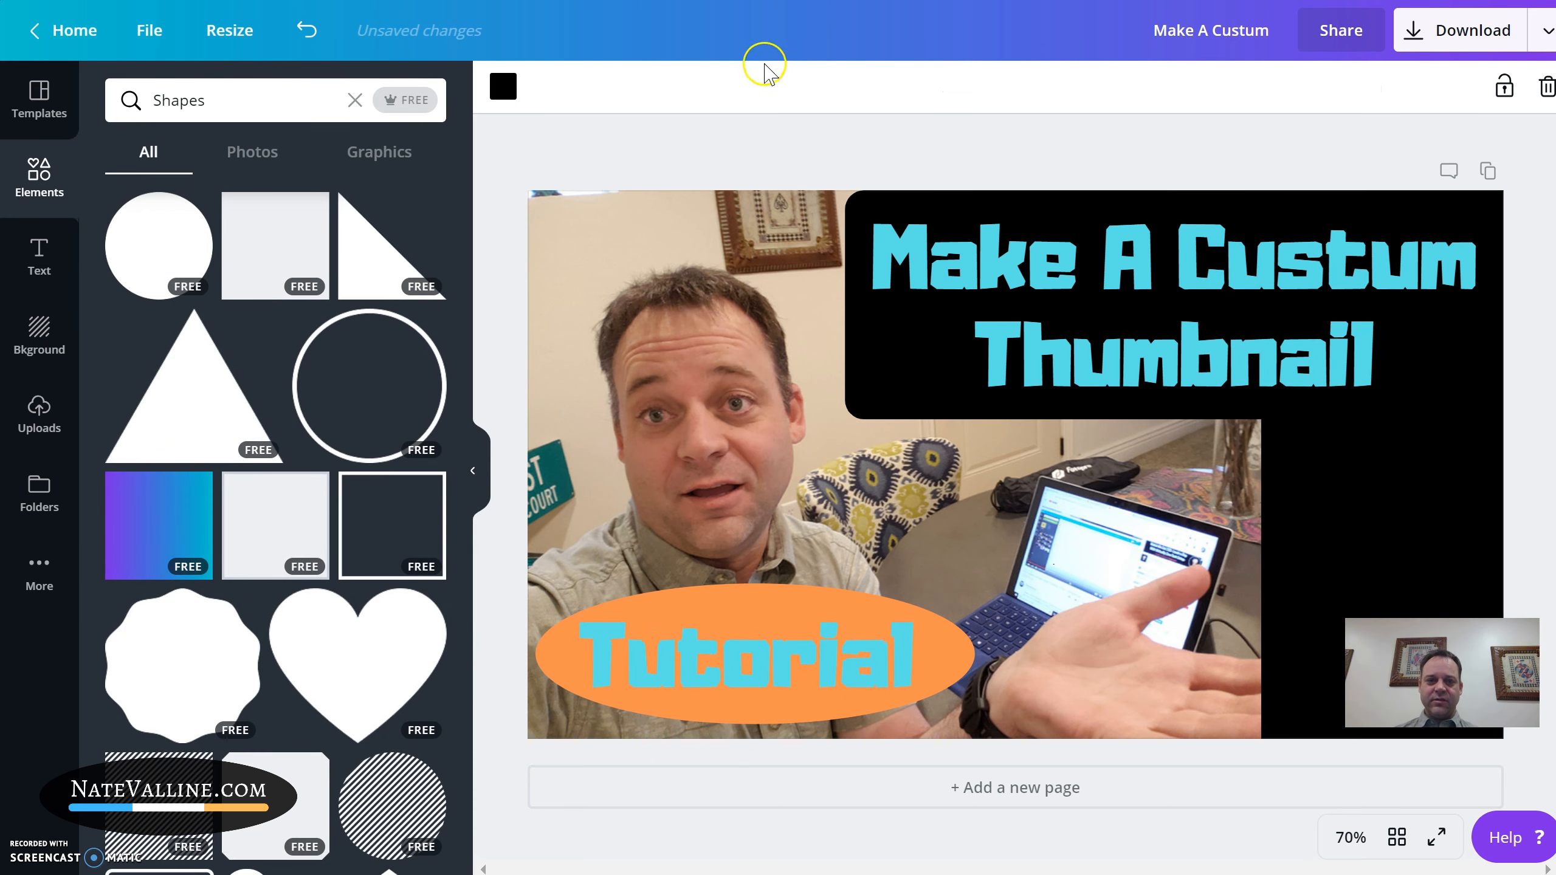
click(717, 130)
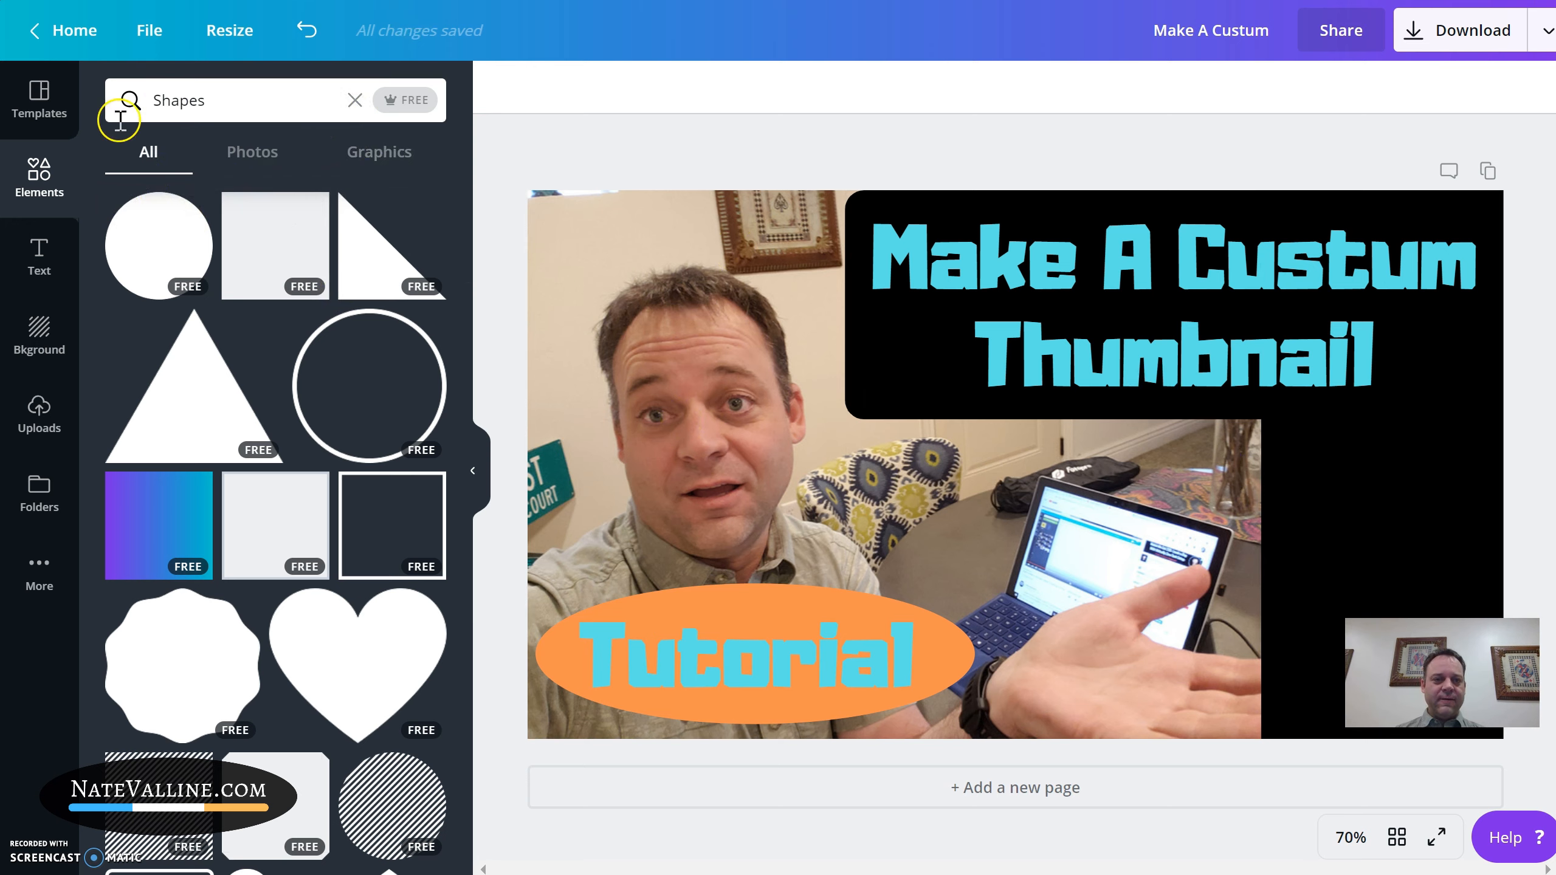
- Search the elements for "emoji" and add the free yellow OK-hand emoji to the page
click(349, 99)
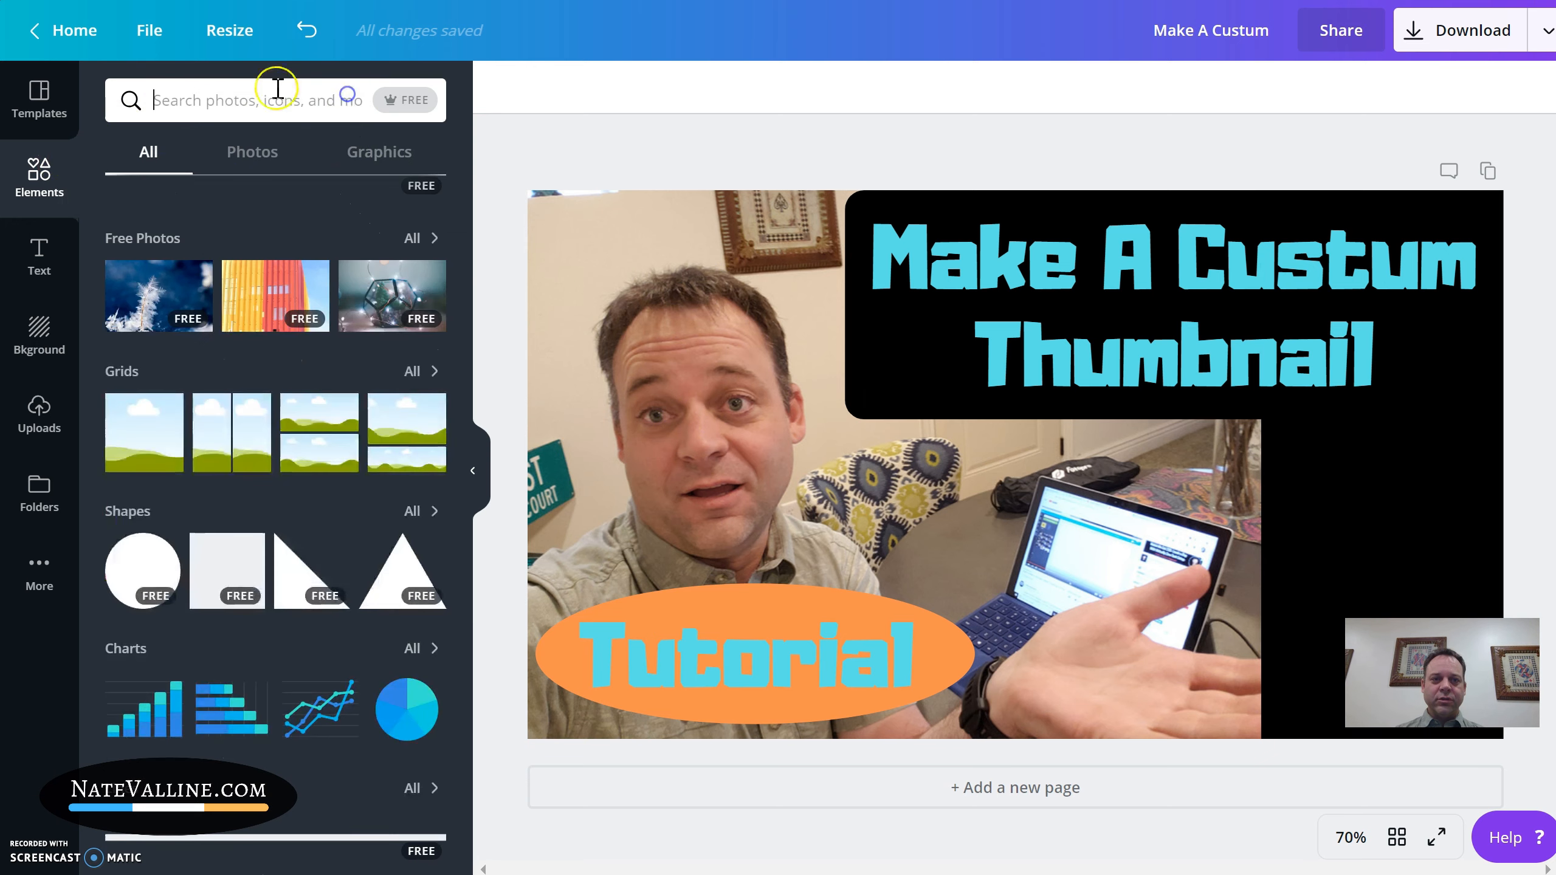
text(emoji)
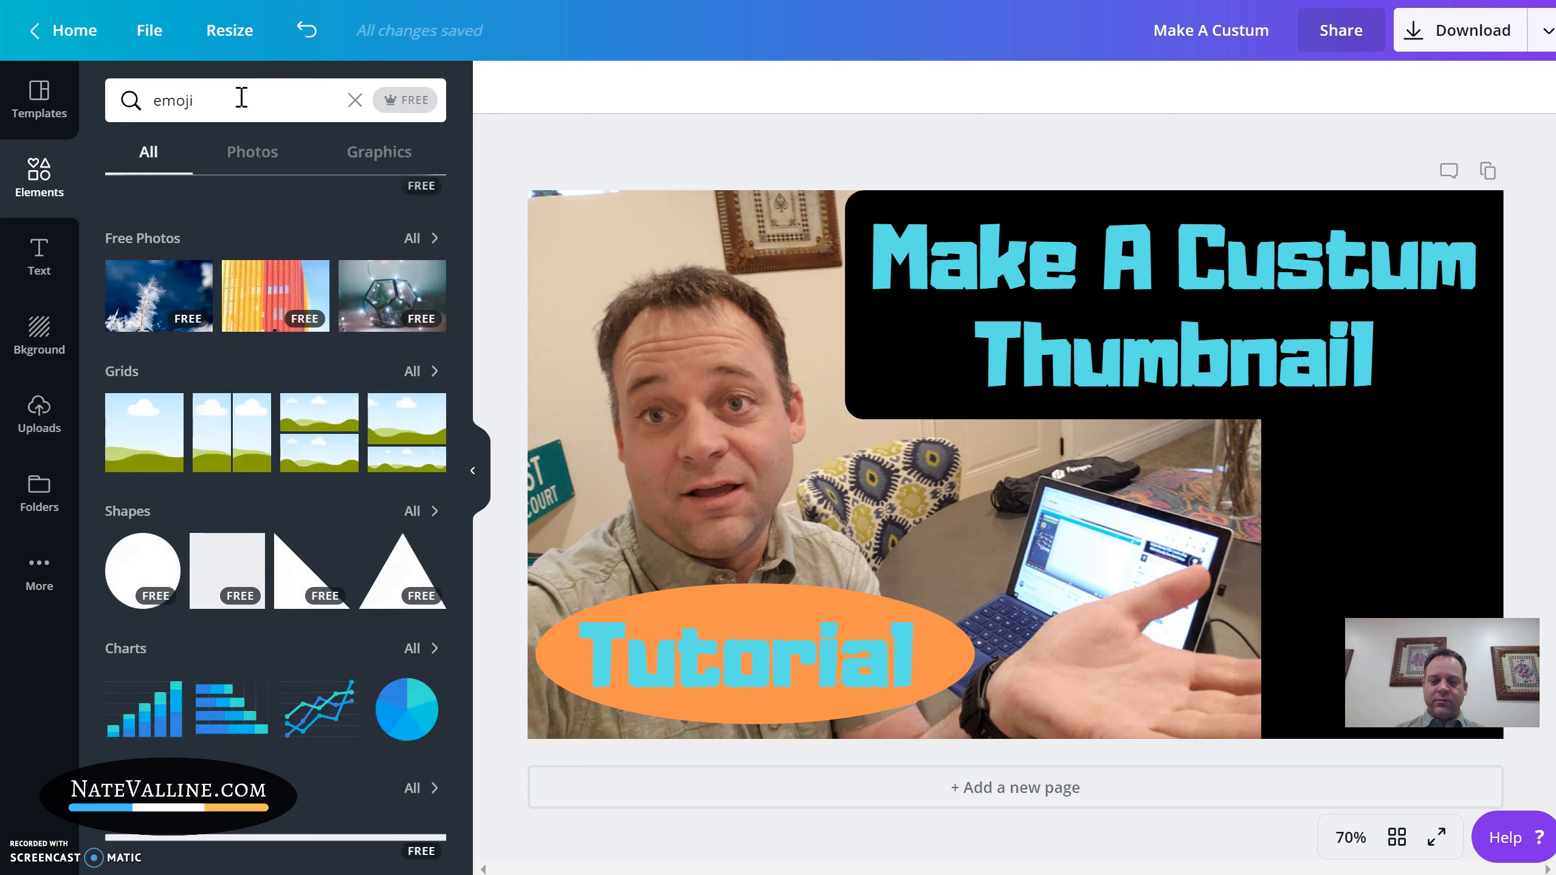
key(Return)
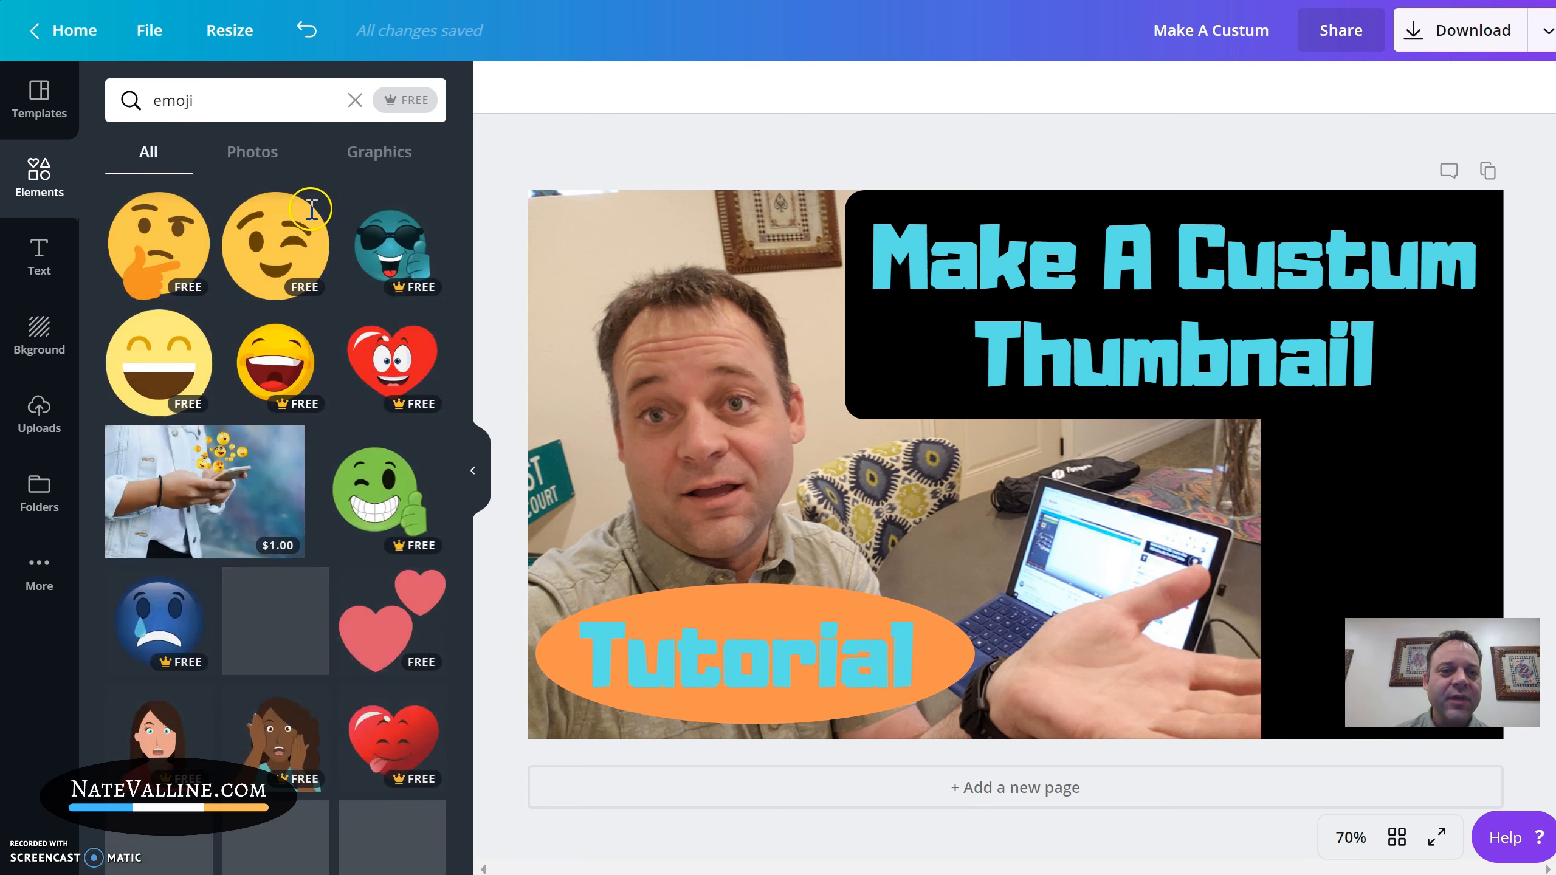
scroll(303, 545, down, 1)
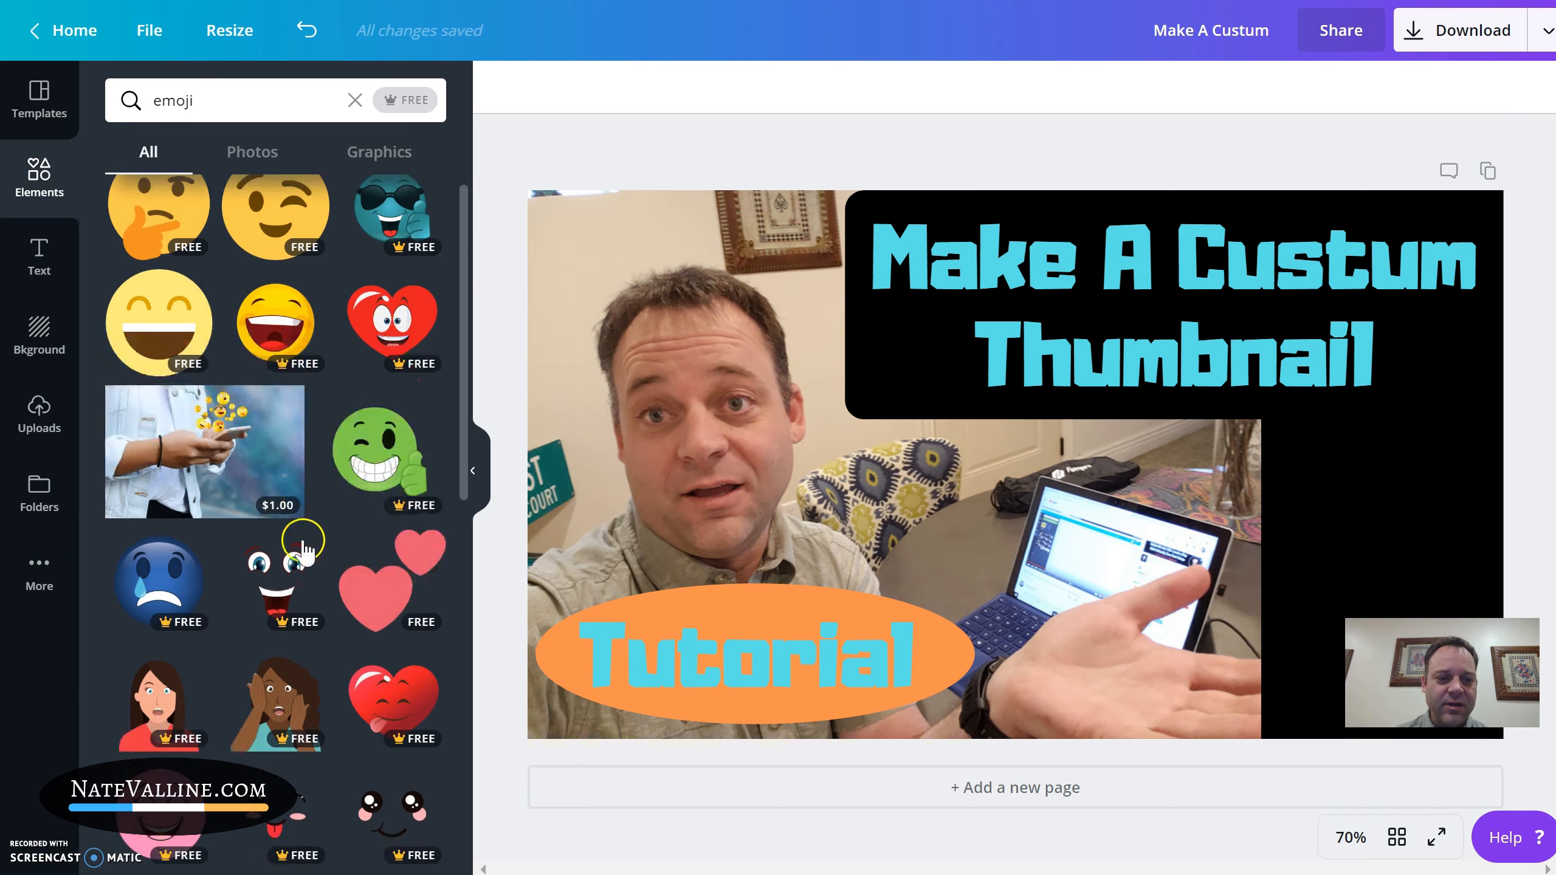
scroll(303, 549, down, 10)
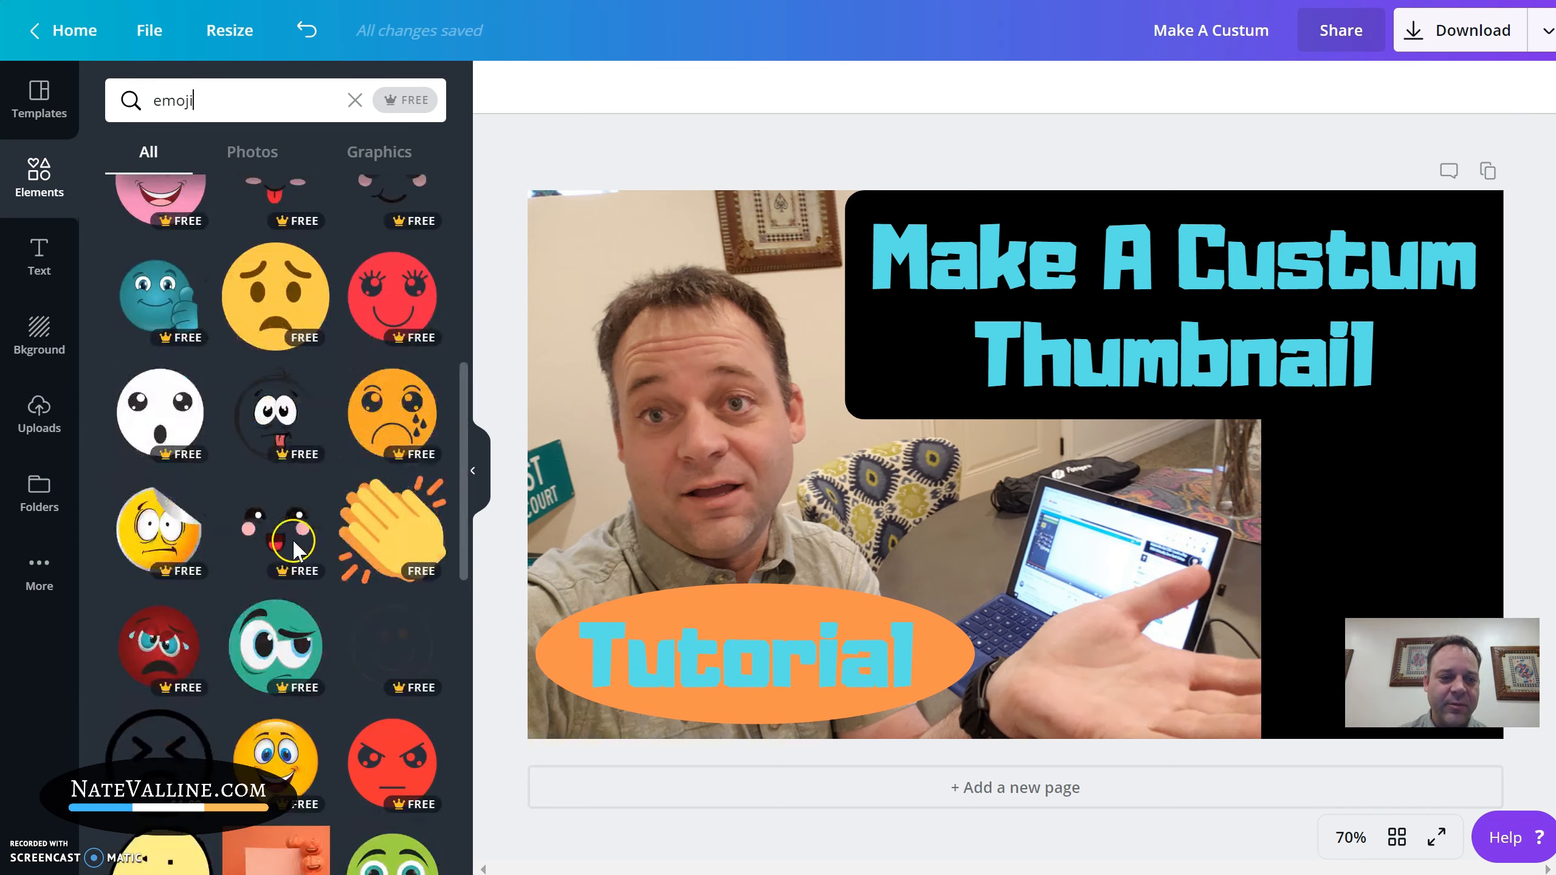
scroll(295, 550, down, 3)
scroll(306, 538, down, 3)
scroll(306, 539, down, 2)
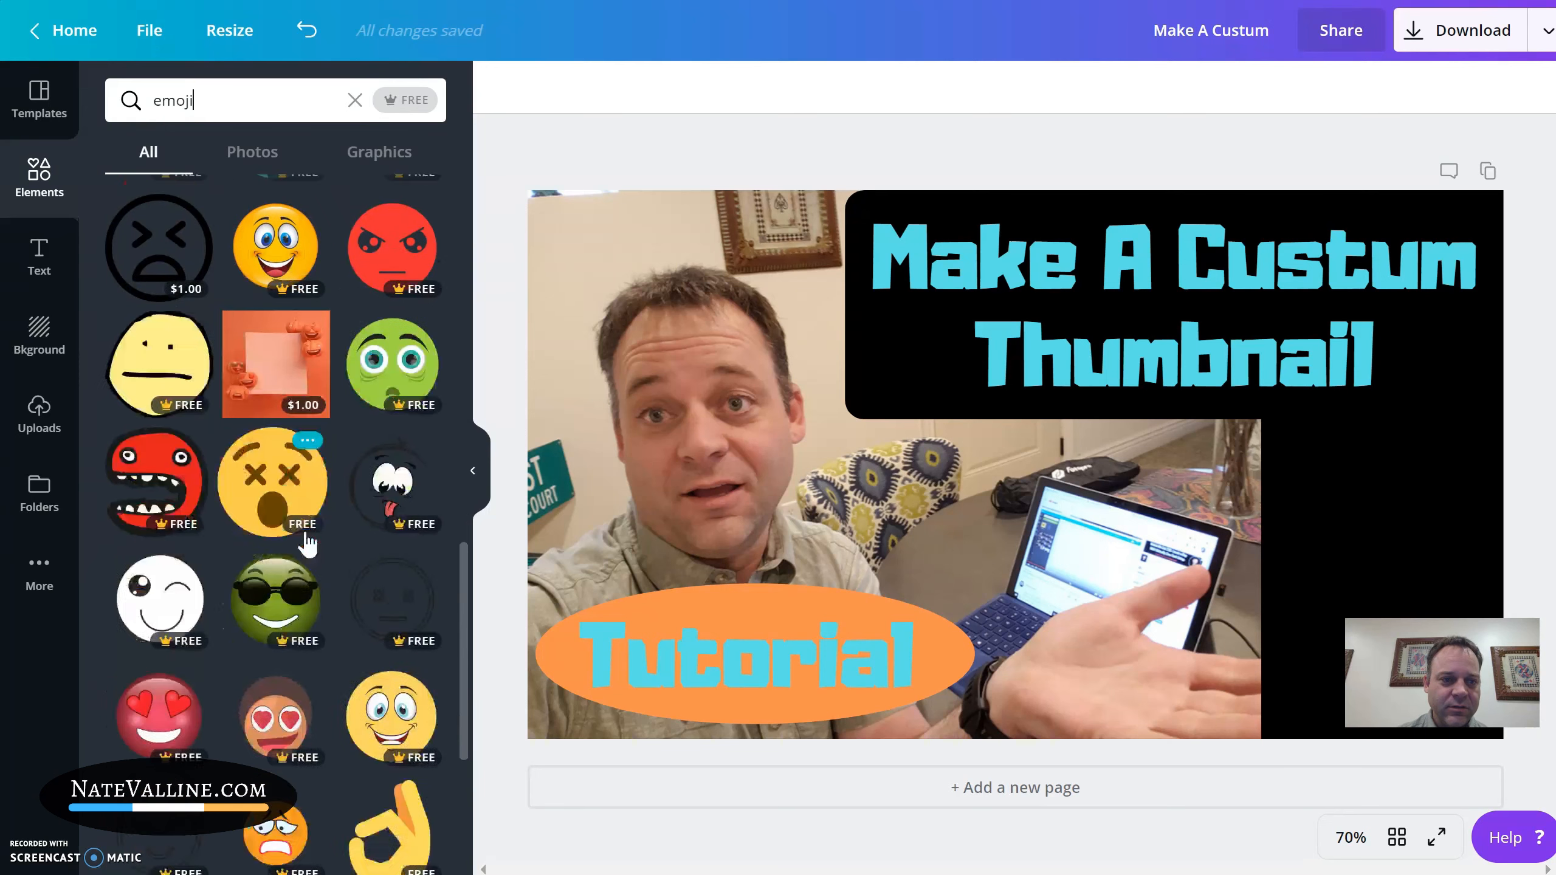
scroll(310, 539, down, 2)
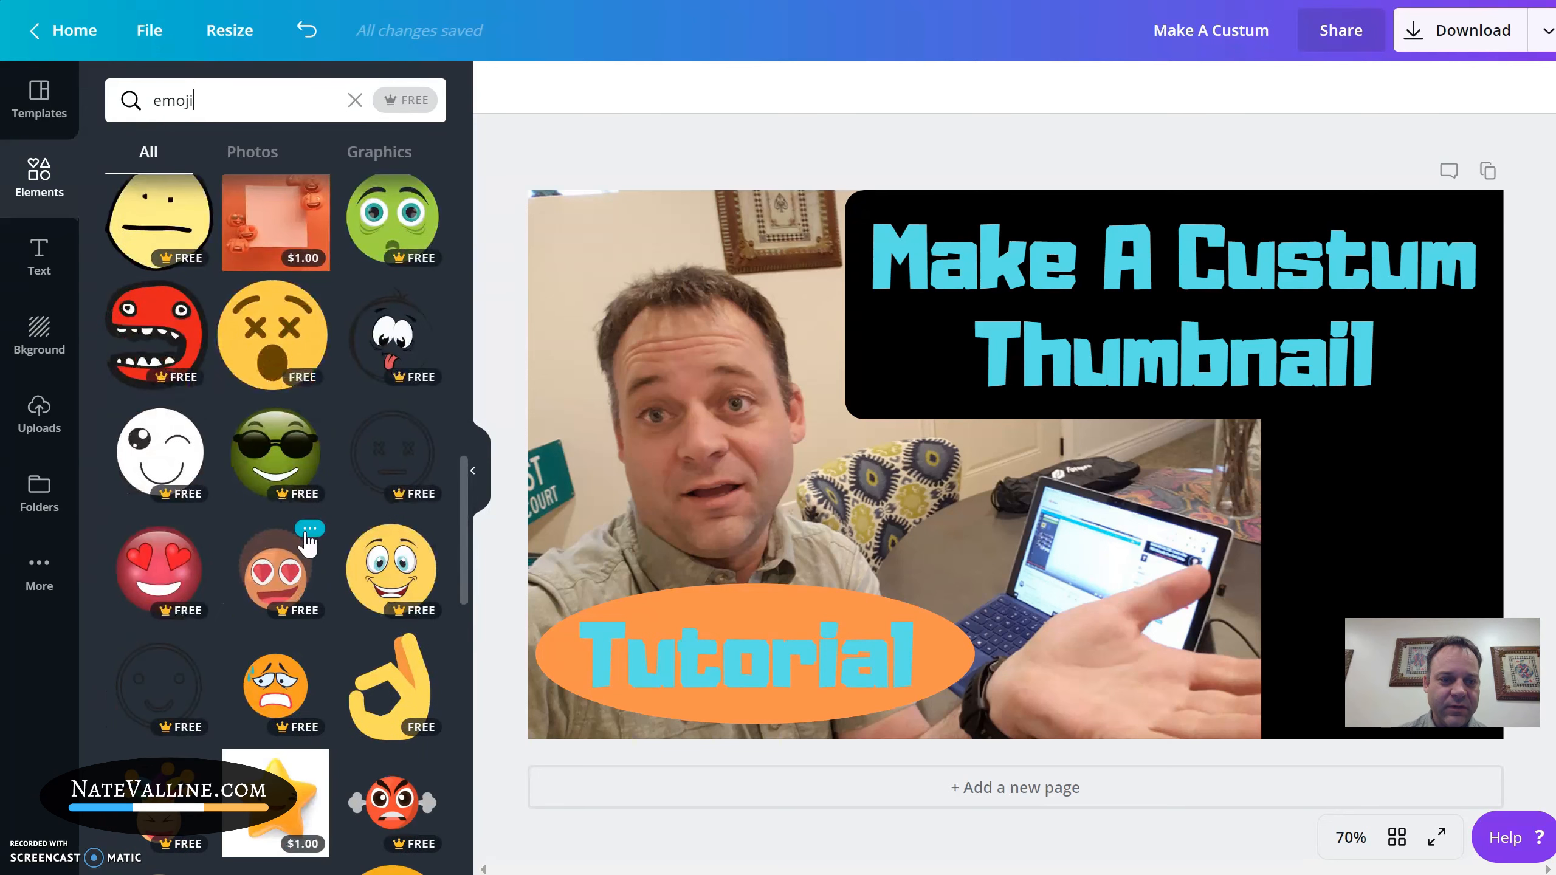
scroll(309, 540, down, 2)
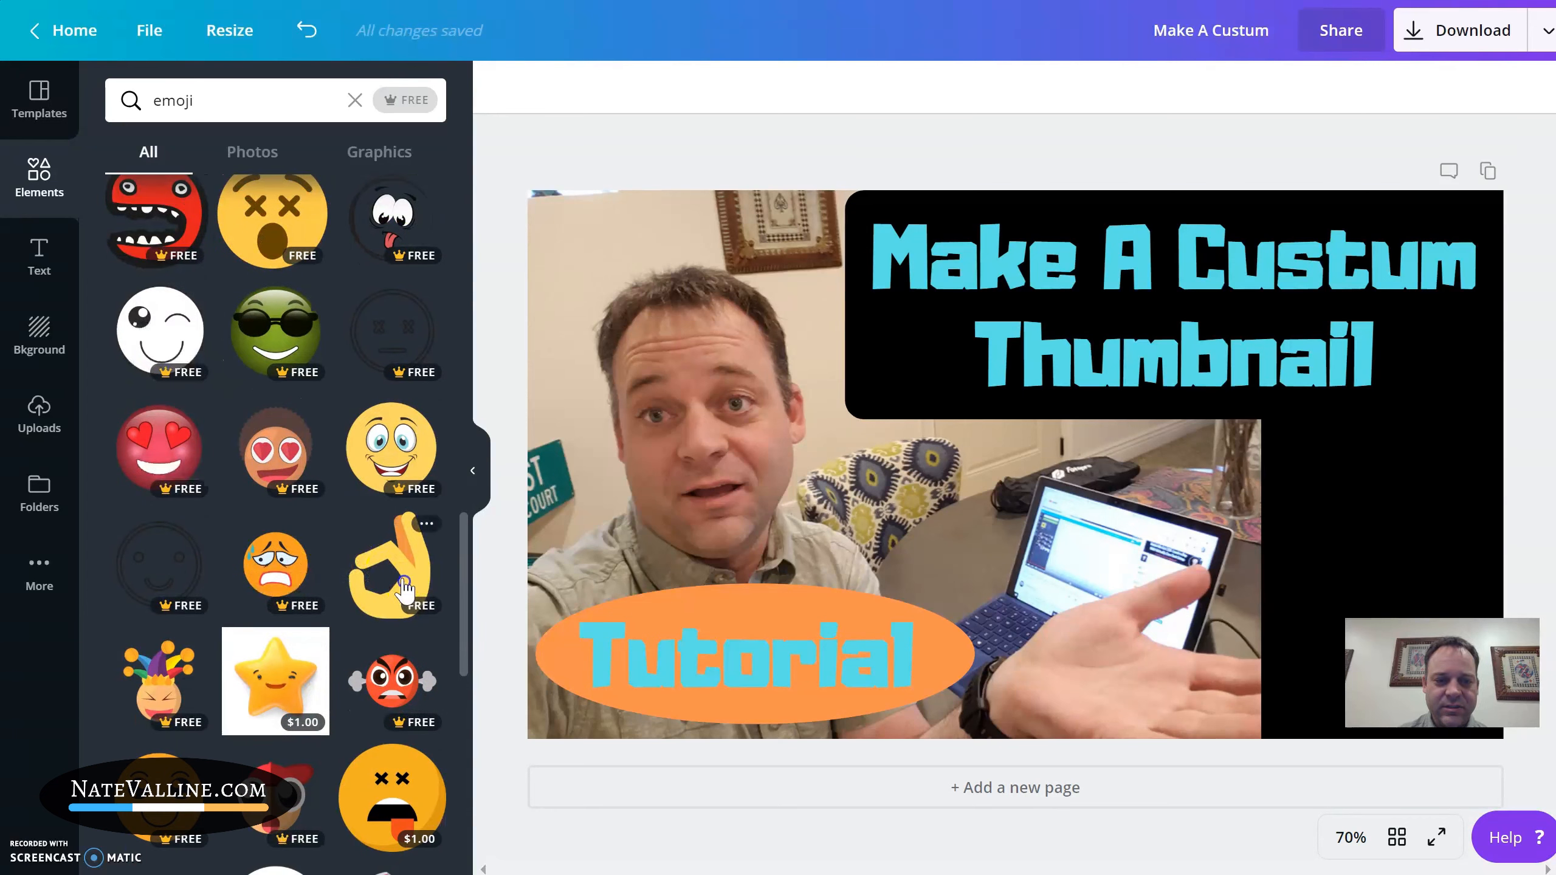
click(384, 590)
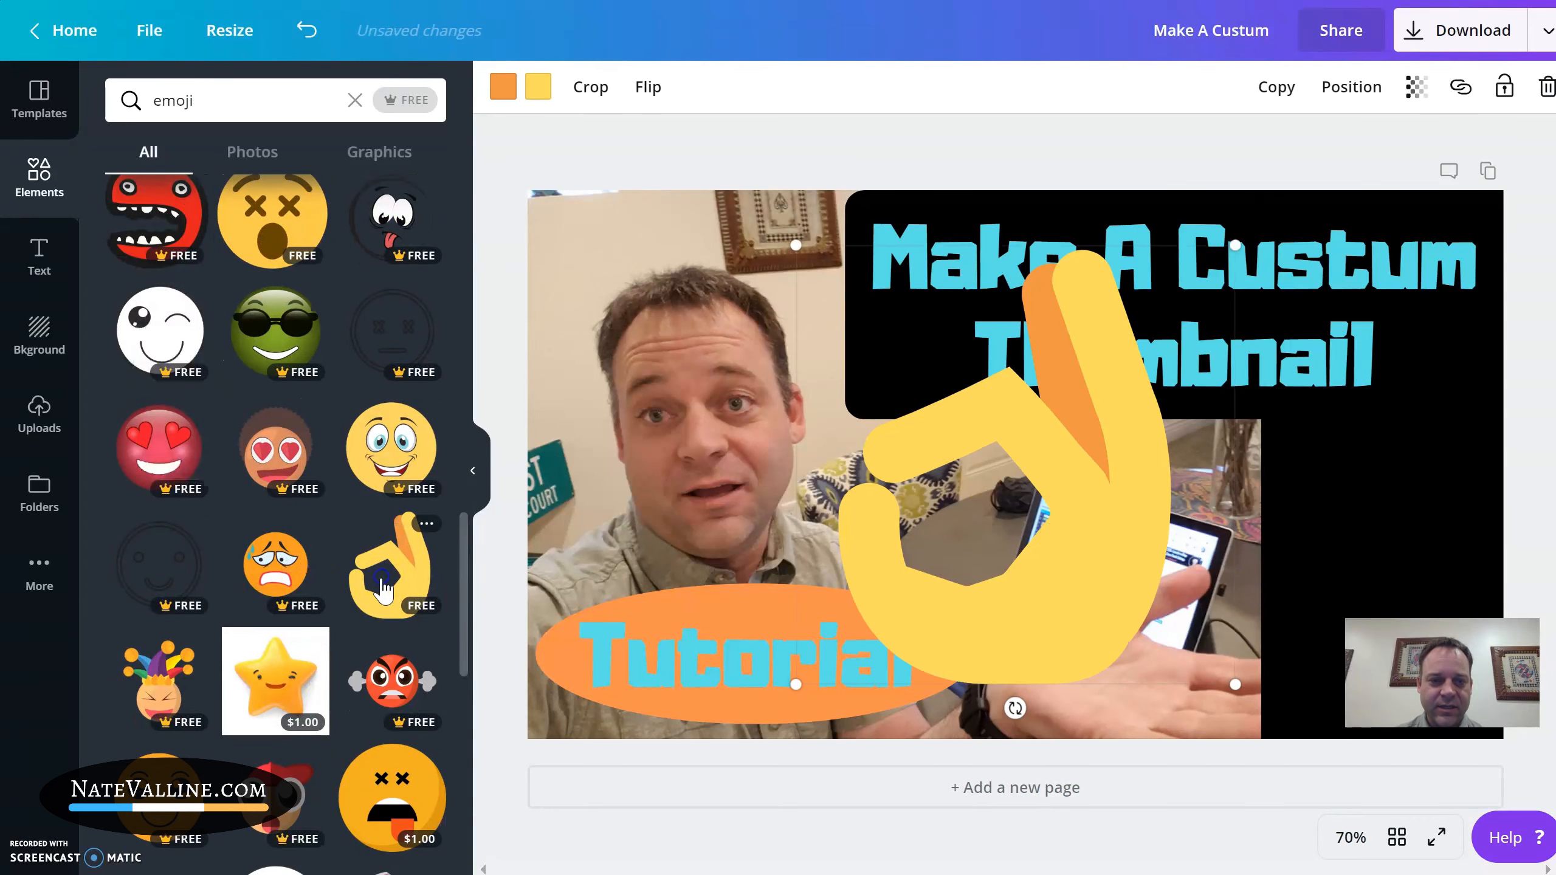
- Shrink the OK-hand emoji and place it in the black area beside the photo, below the title
drag(795, 245, 968, 425)
drag(1089, 629, 1377, 629)
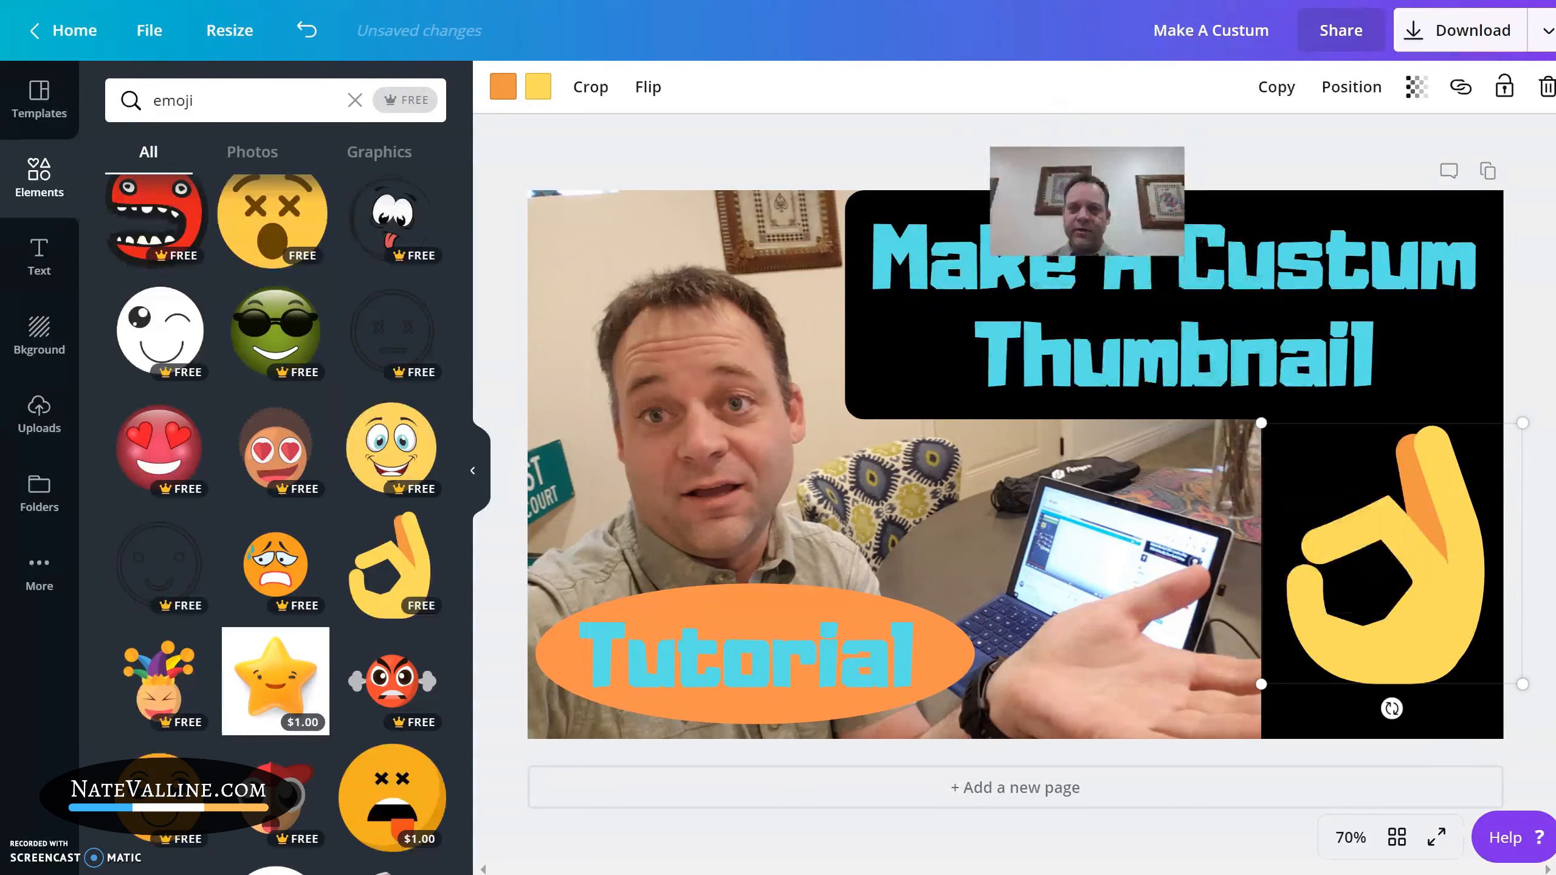
click(1207, 755)
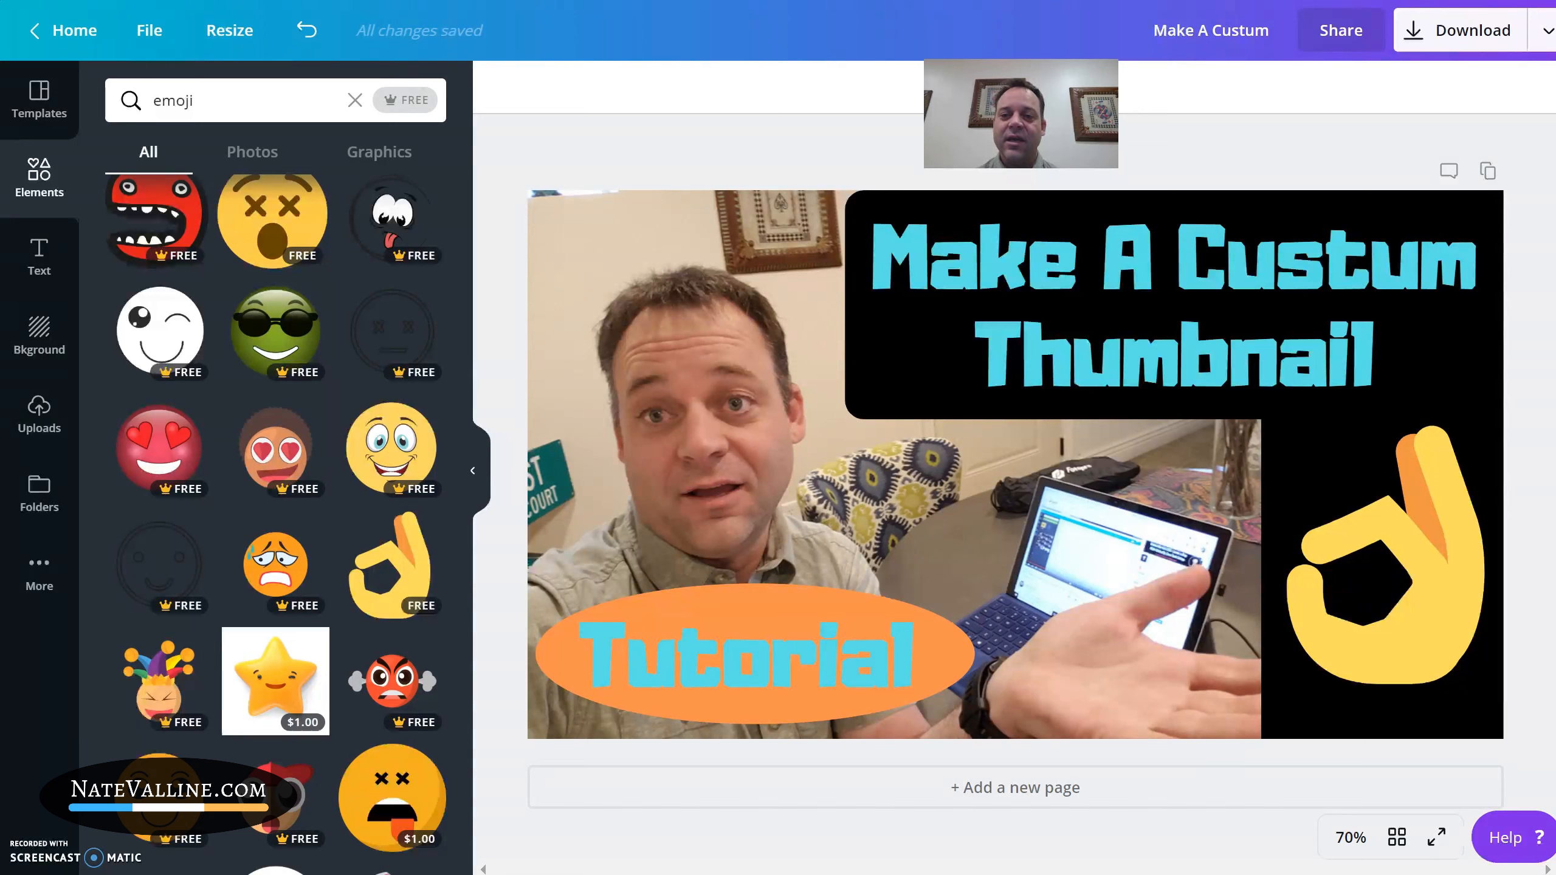
- Extend the black speech bubble's top beyond the page's top edge so its rounded upper corners fall outside the page
click(1191, 195)
drag(1175, 185, 1174, 164)
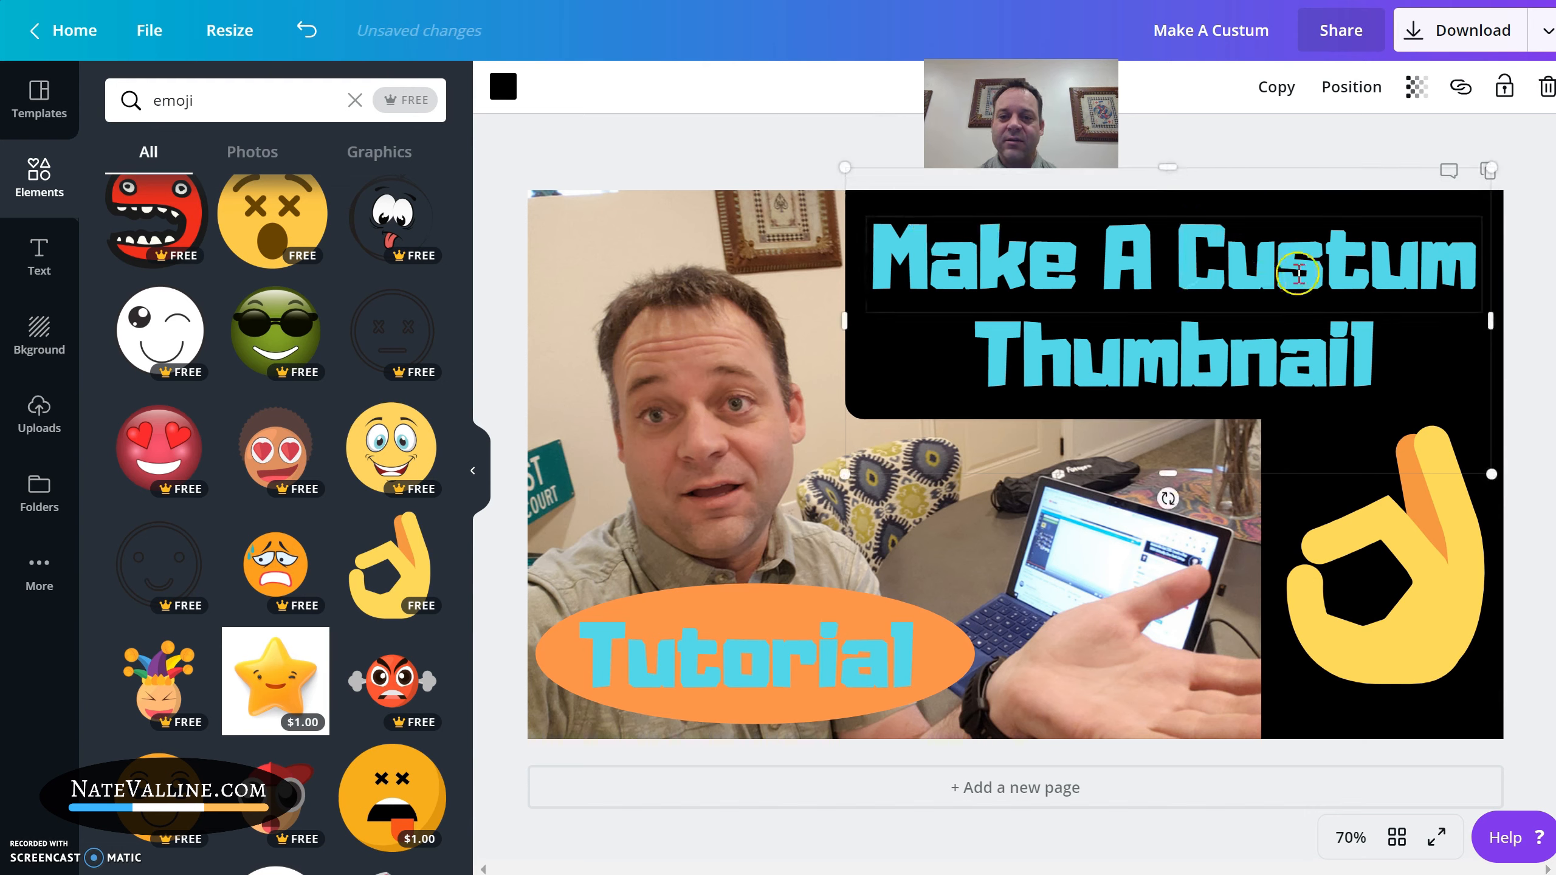
click(734, 127)
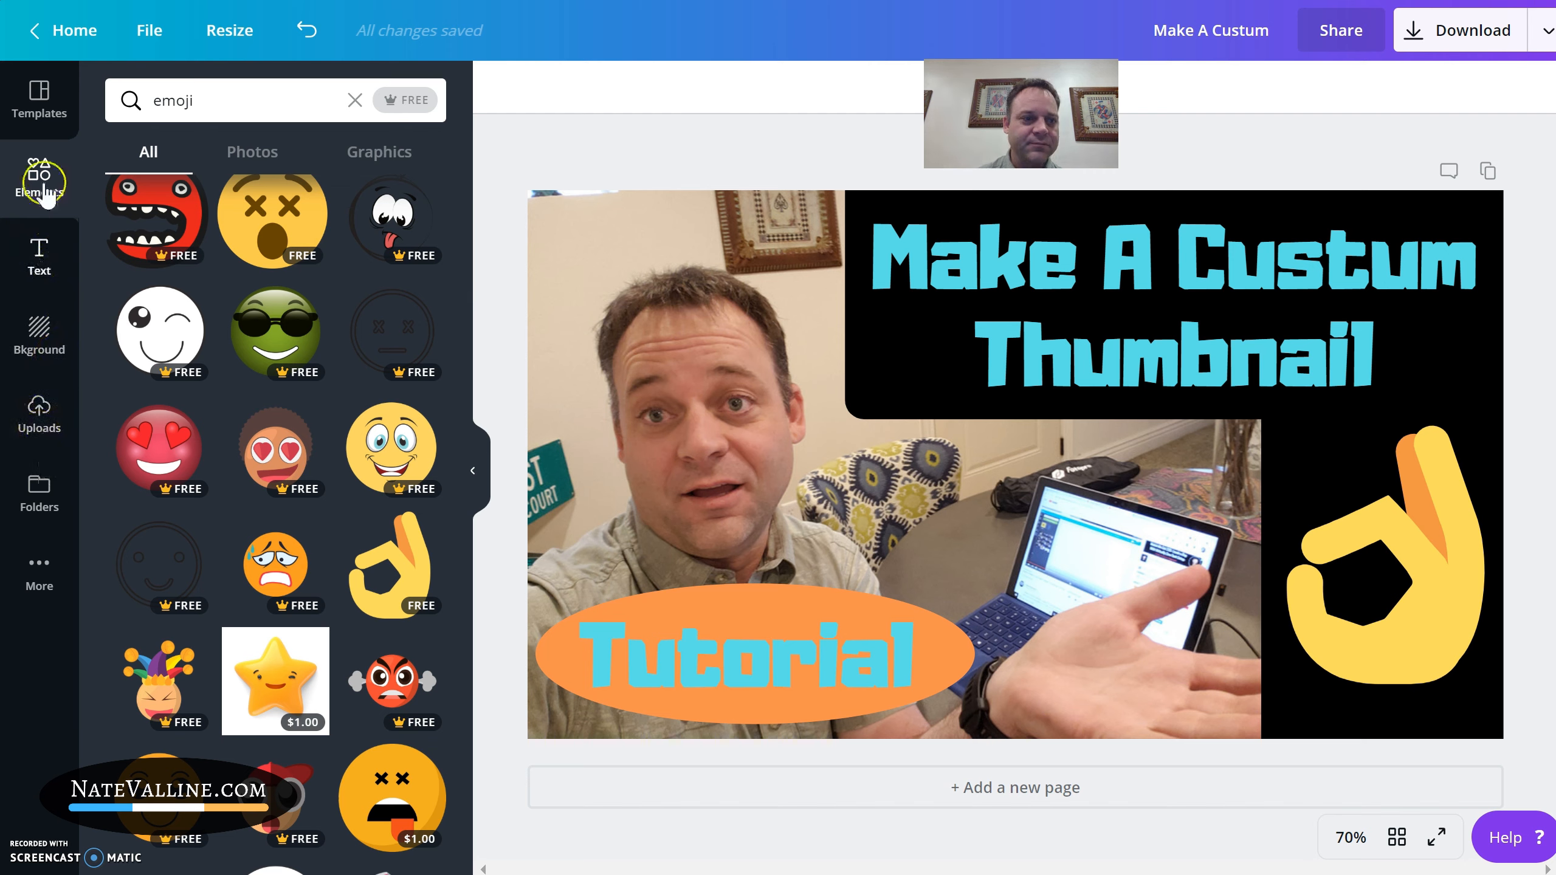
- Add a solid line along the page's bottom edge, stretch it across the full page width and colour it black
click(357, 99)
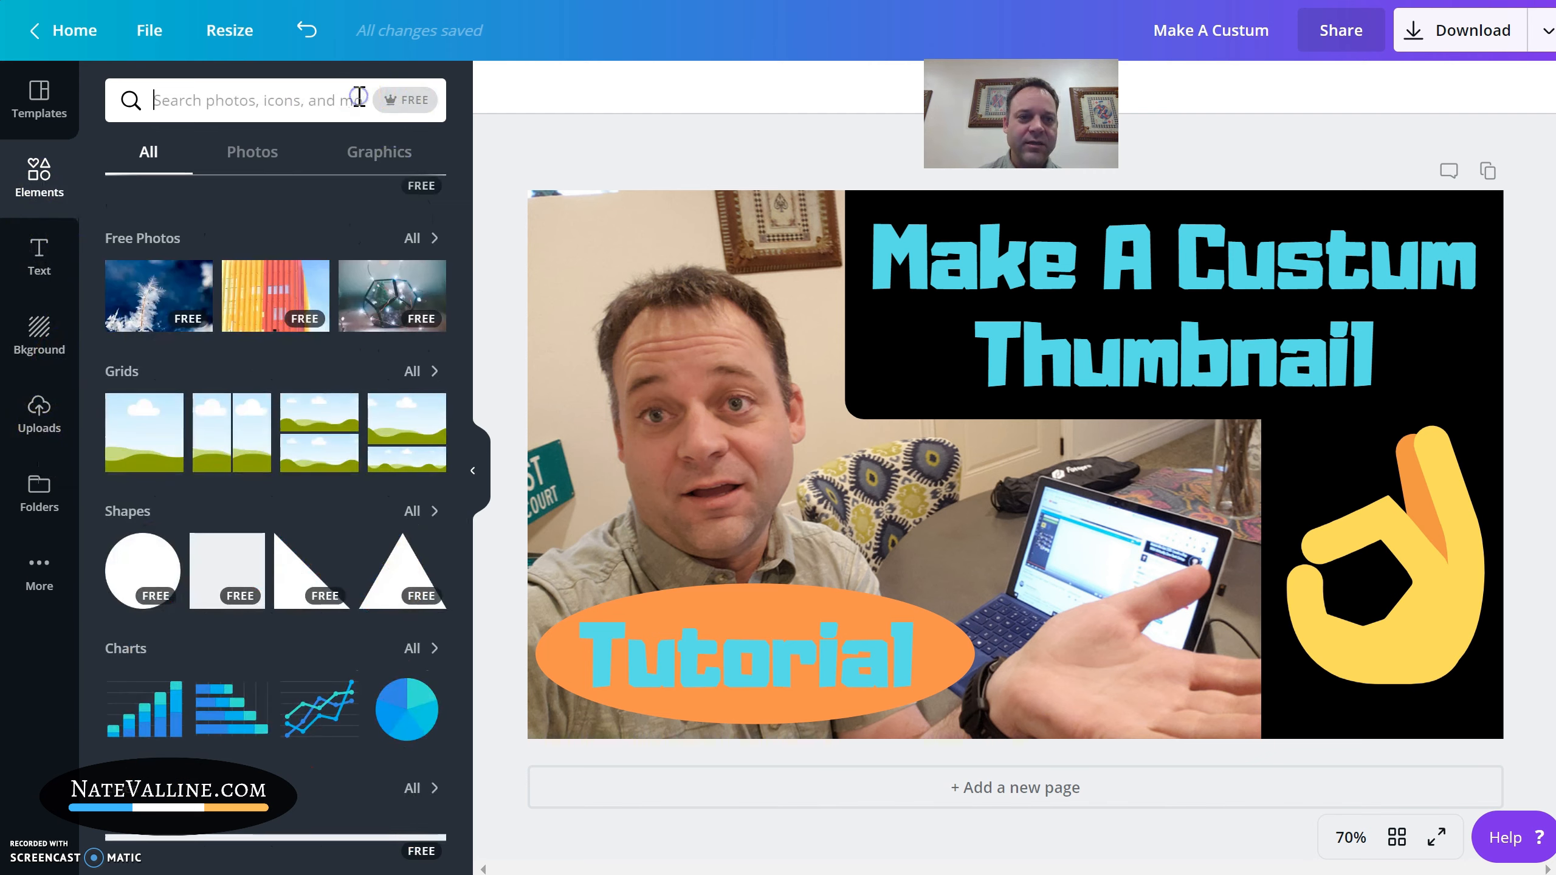
scroll(141, 521, down, 4)
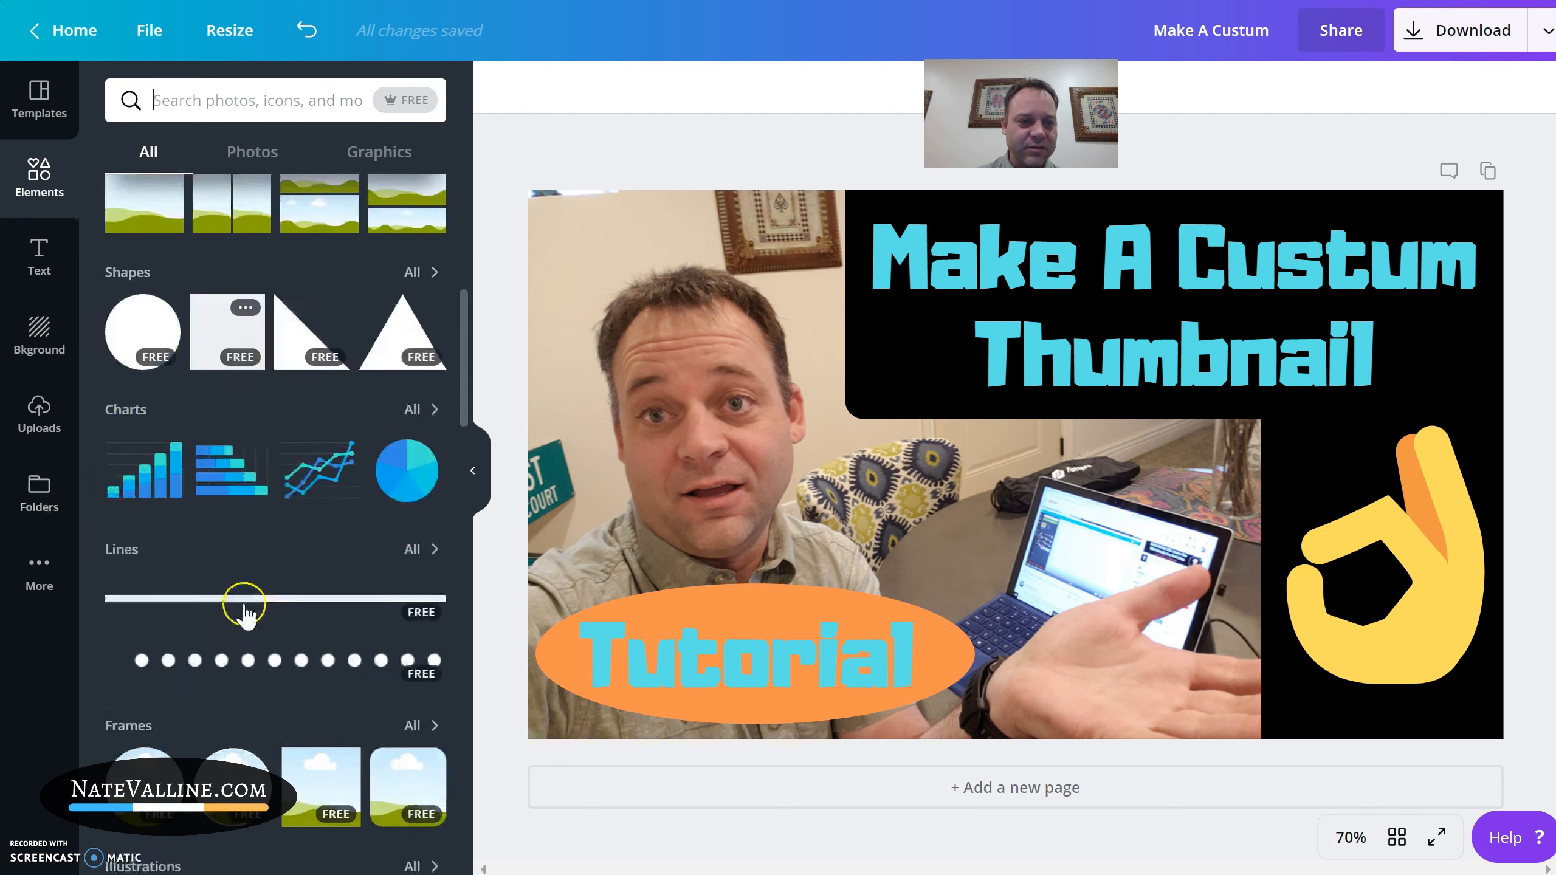
click(266, 604)
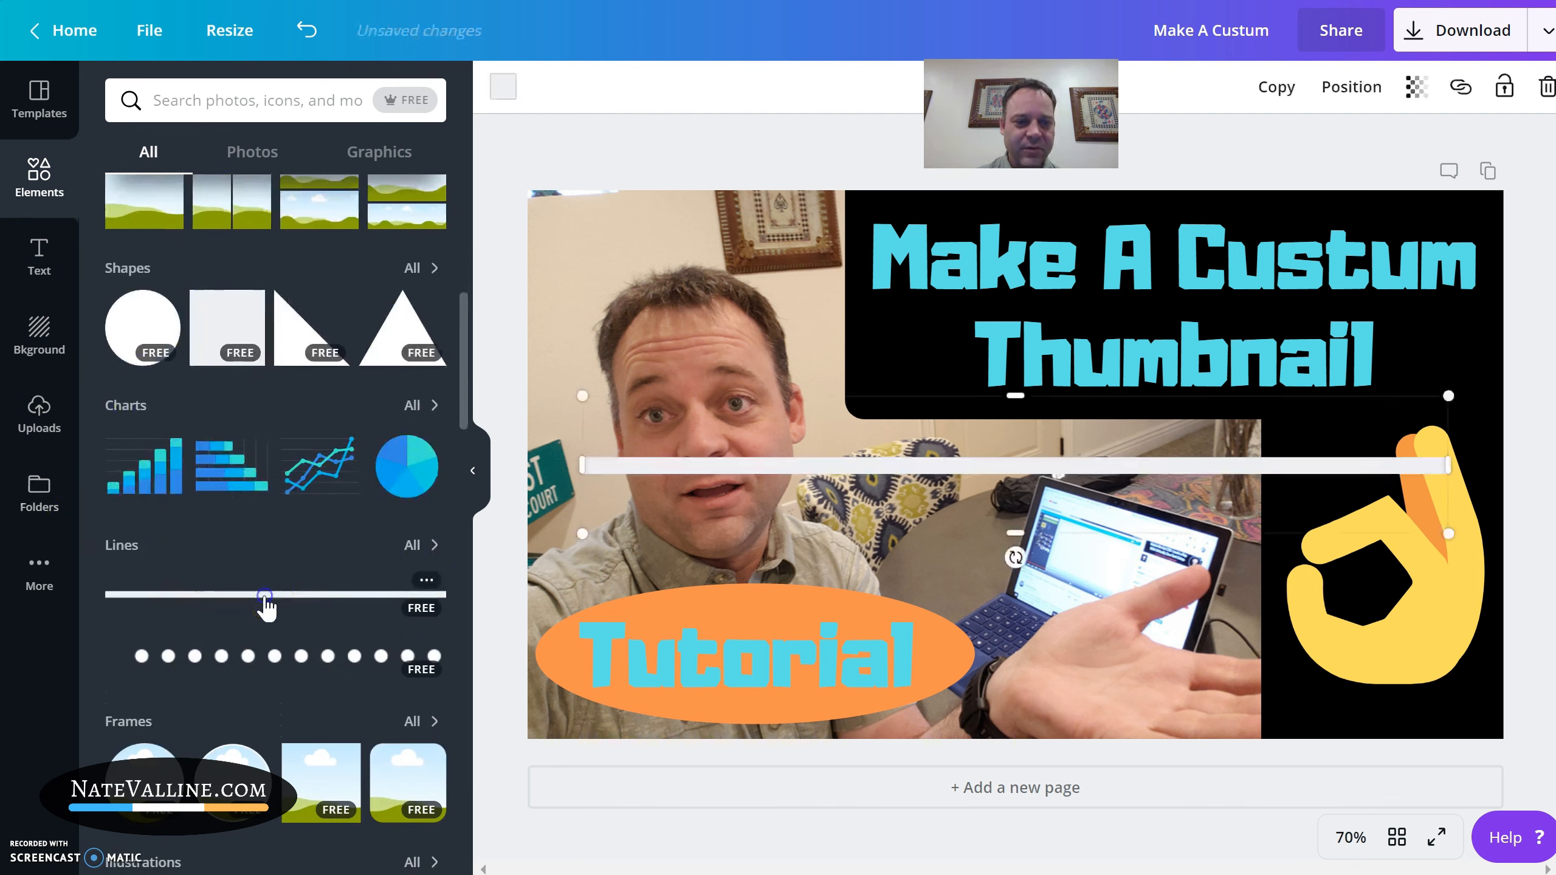
drag(1018, 491, 965, 743)
drag(1389, 732, 1500, 739)
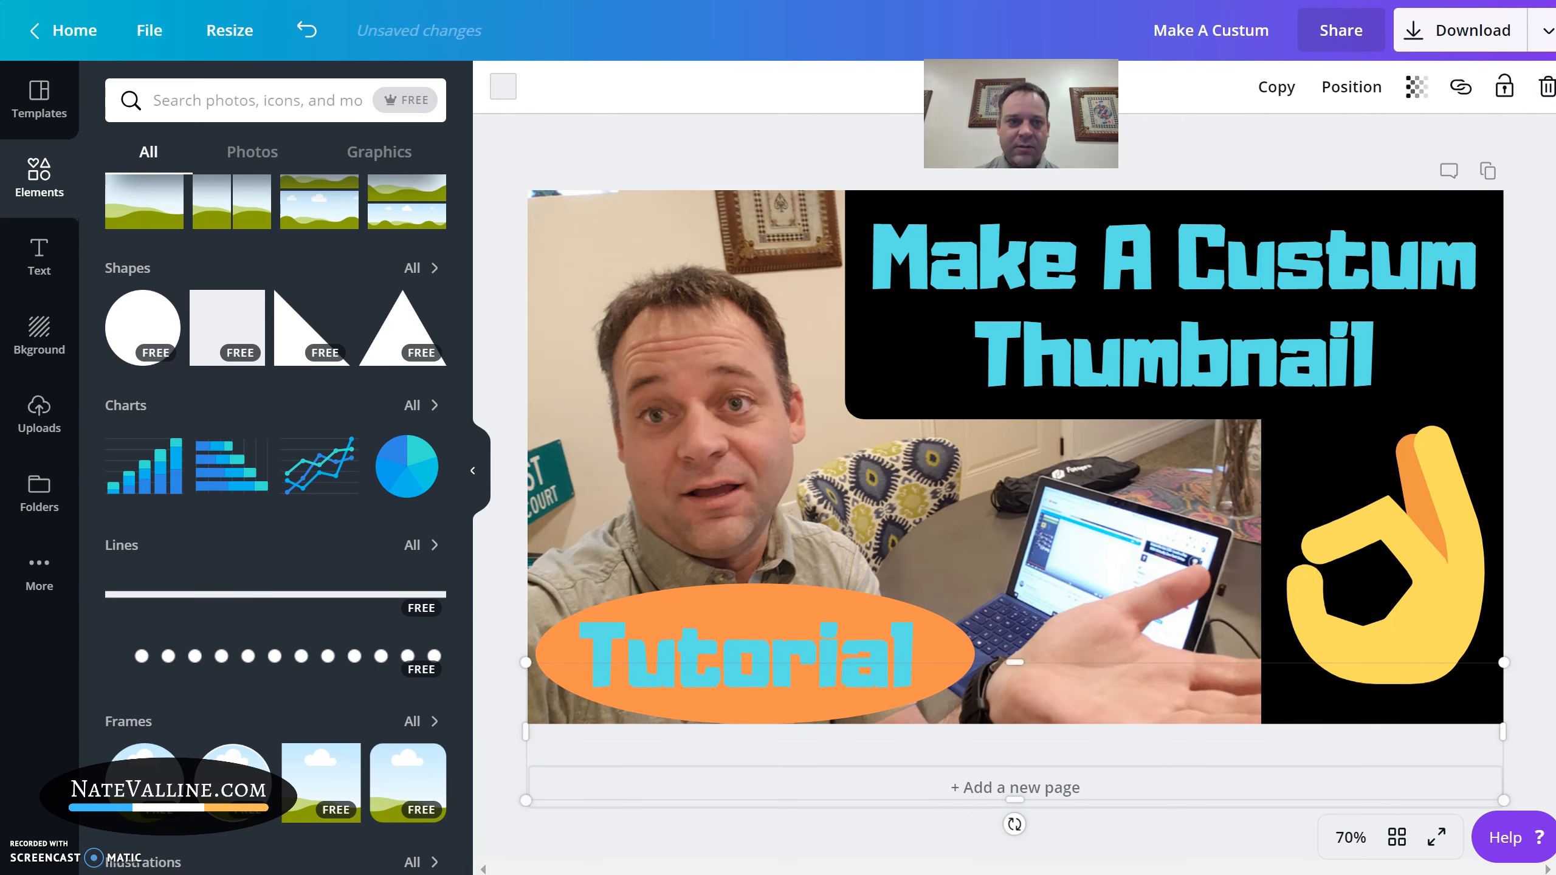
click(503, 88)
click(185, 164)
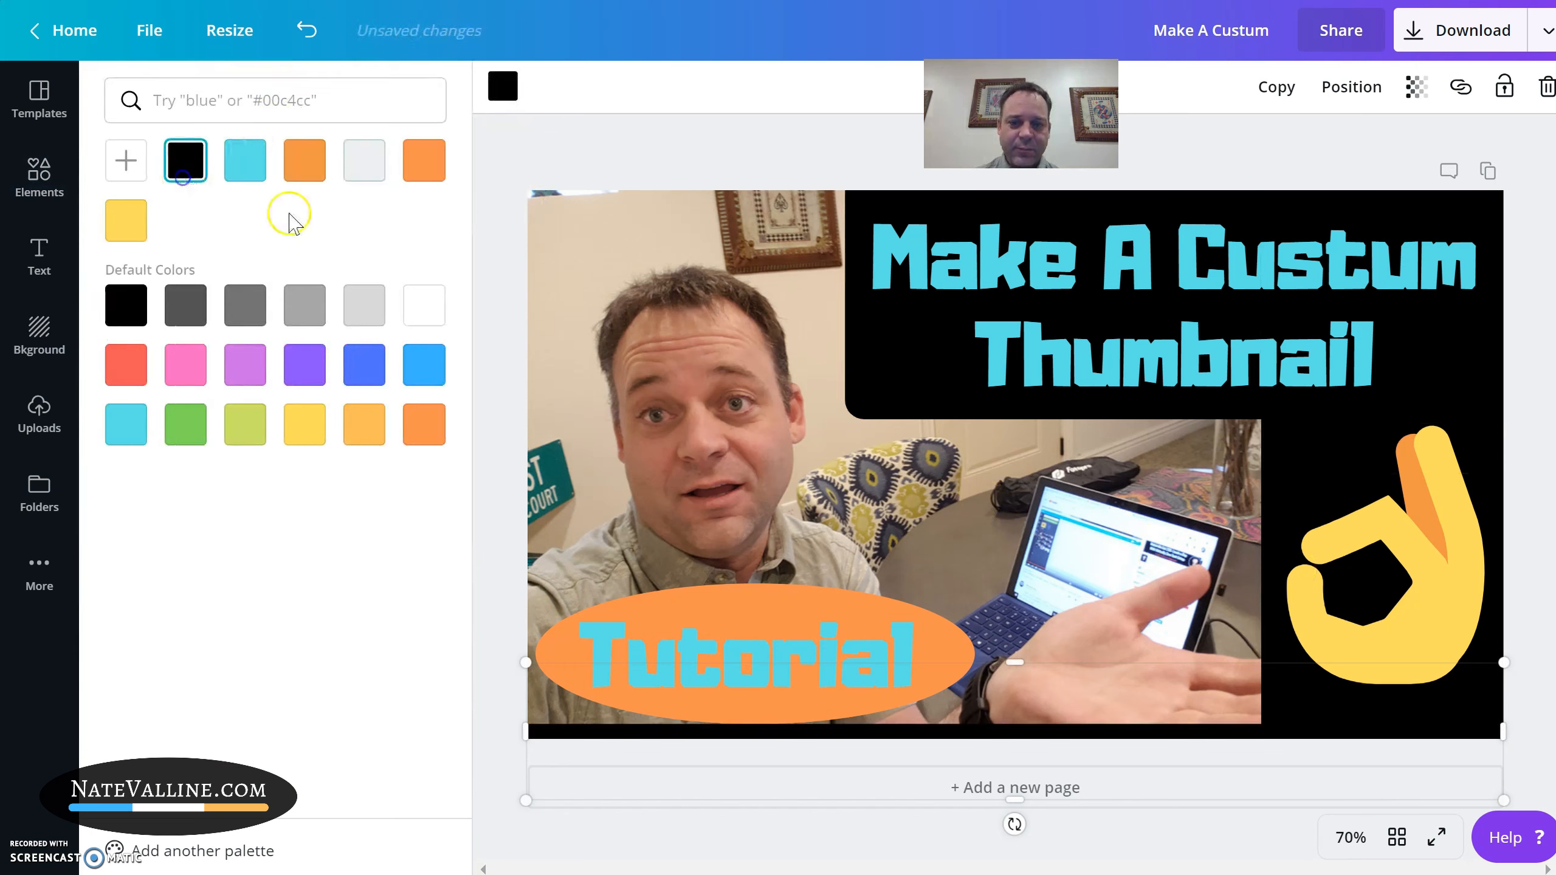
- Duplicate the black line and place the copy along the page's top edge
click(1274, 87)
drag(938, 719, 925, 177)
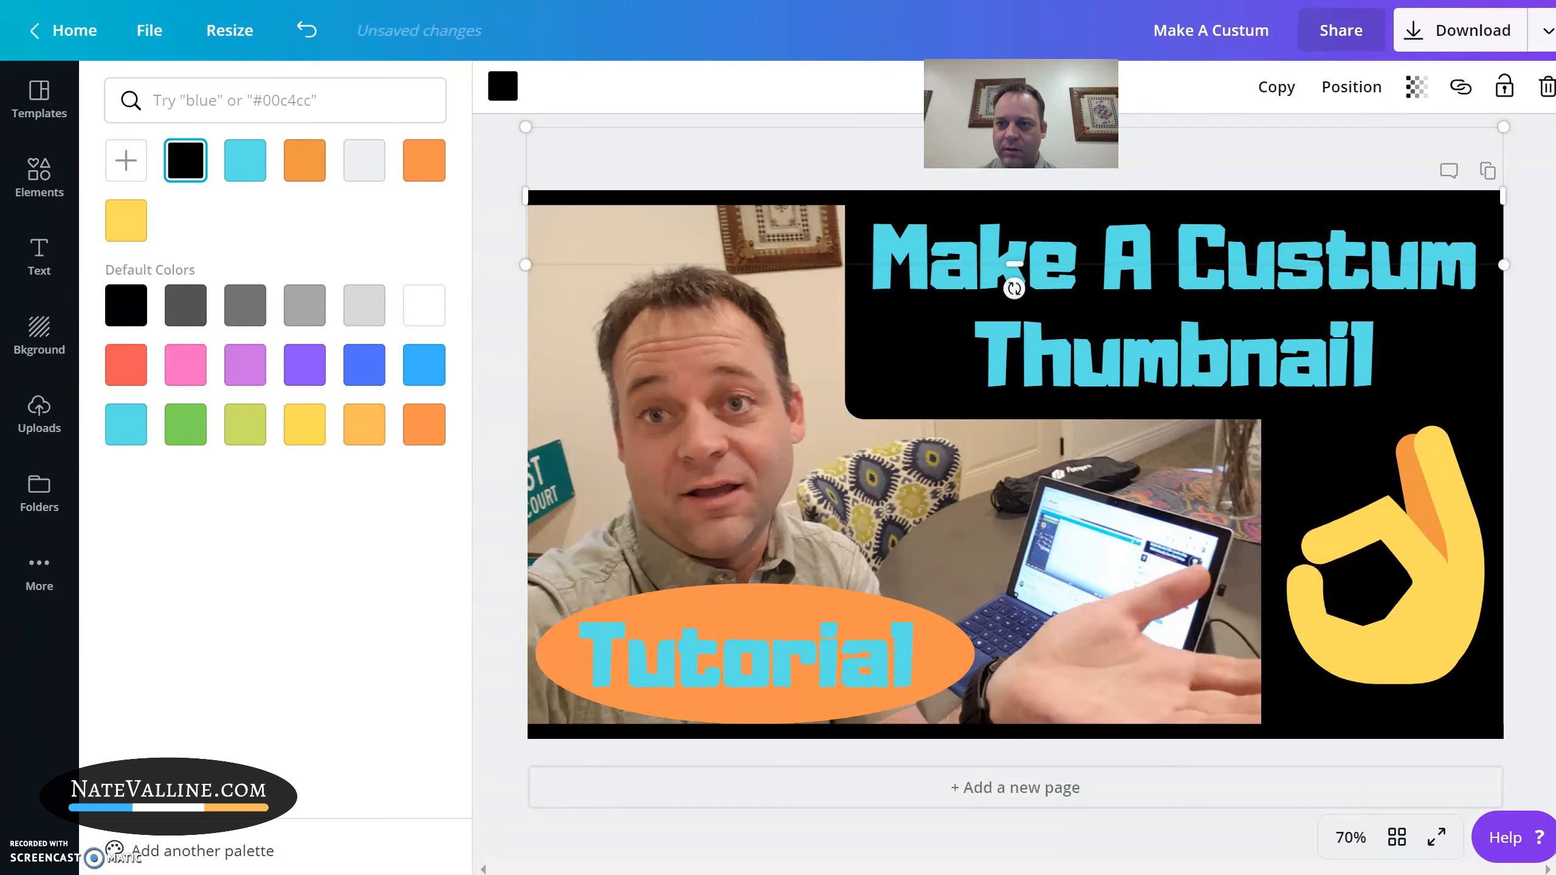
click(1529, 427)
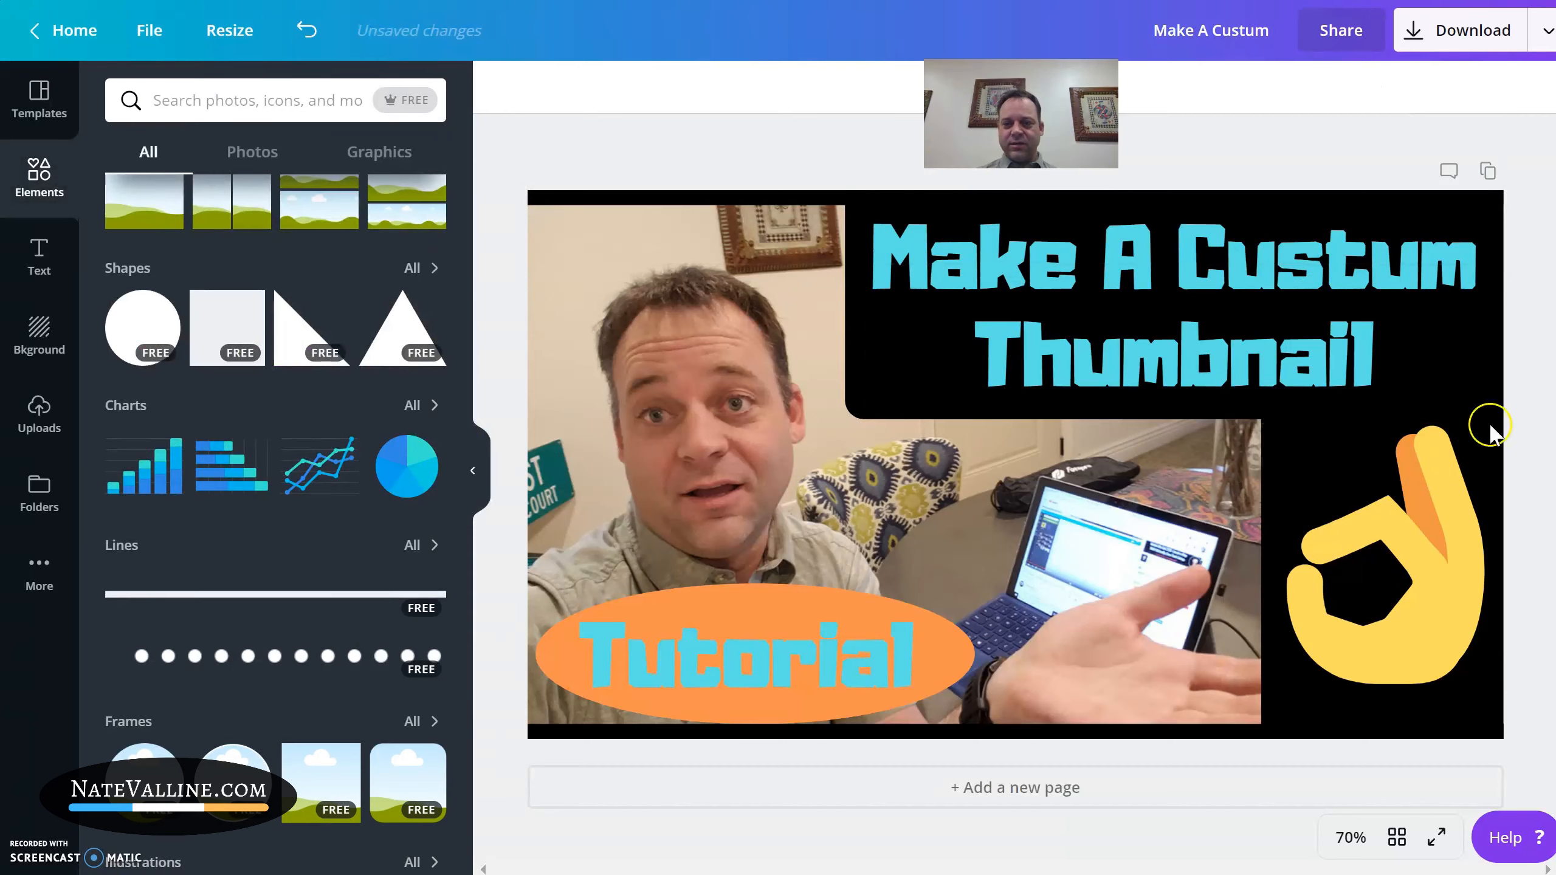
- Duplicate the top black line, rotate the copy to vertical and place it along the page's left edge
click(739, 200)
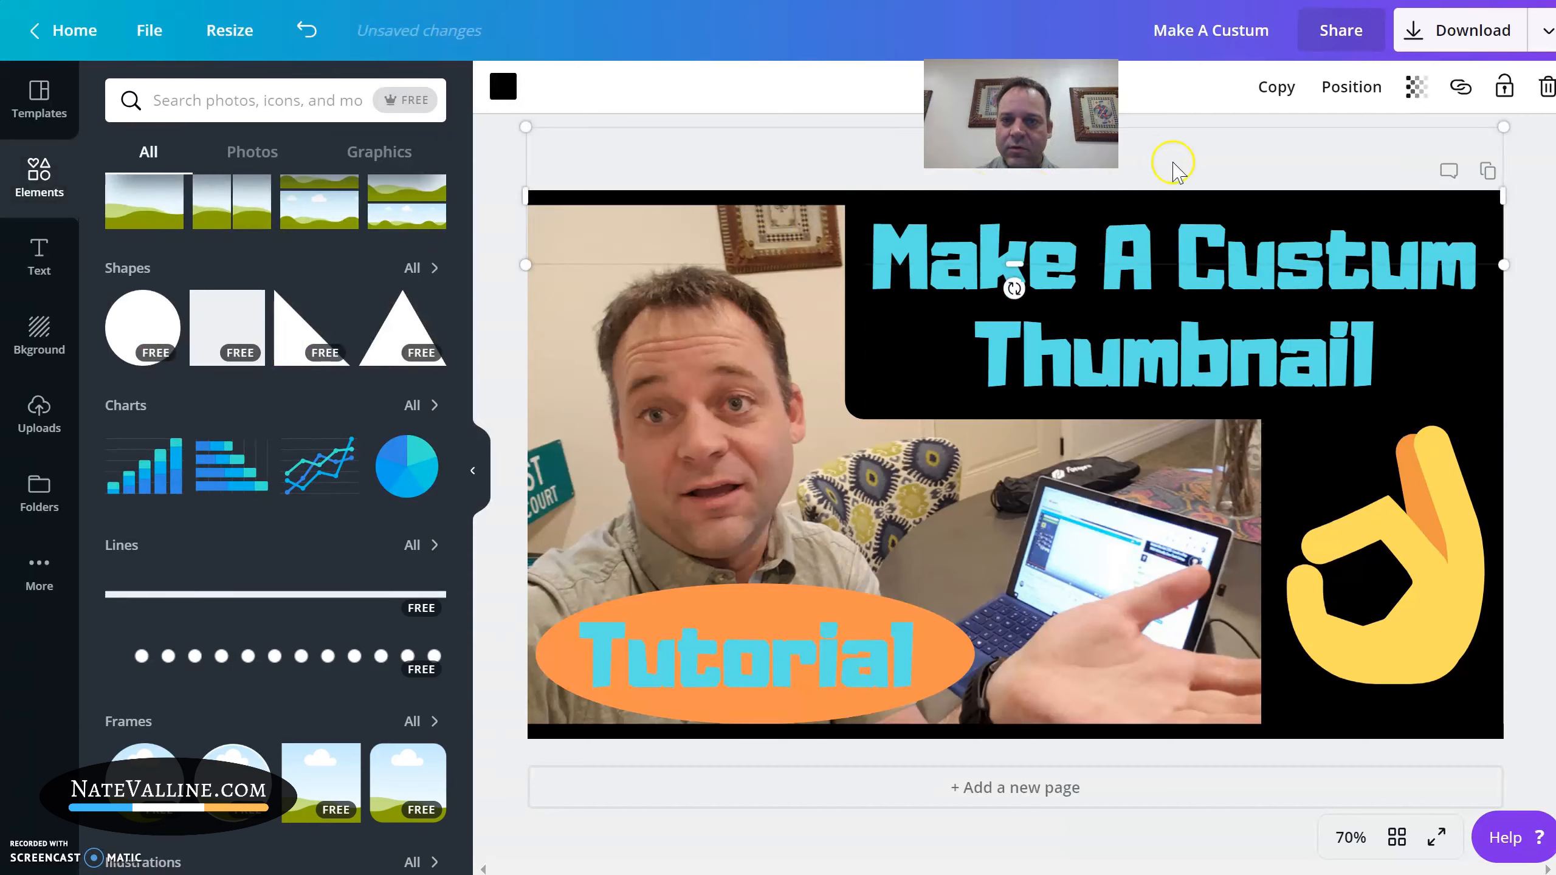
click(1276, 86)
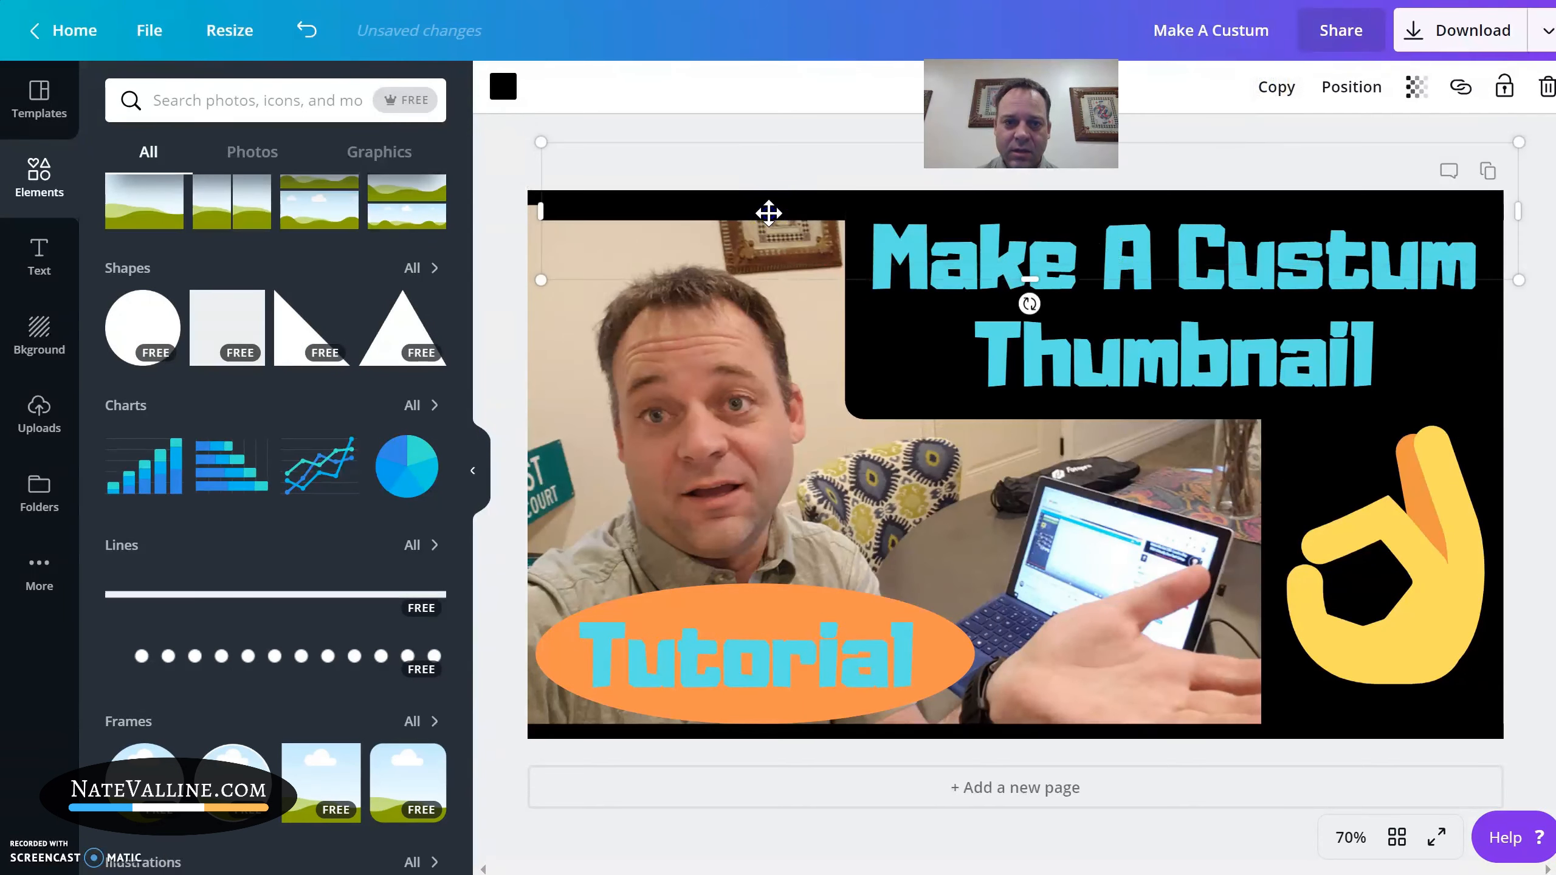
drag(769, 213, 784, 411)
drag(1045, 500, 1120, 411)
drag(1049, 471, 533, 462)
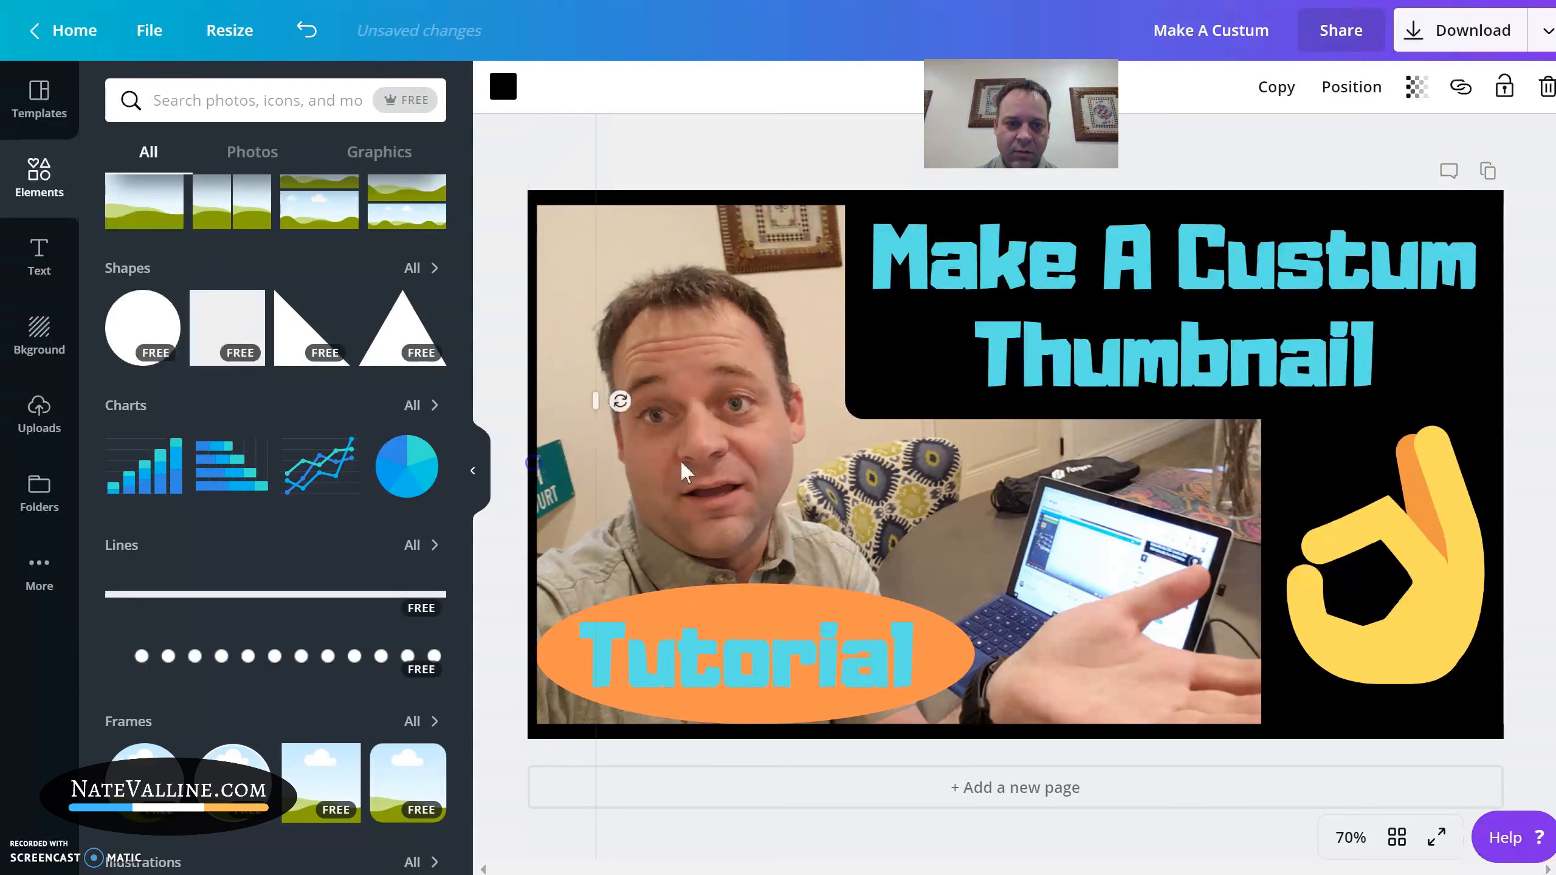
- Deselect the border line and rename the design as "Custom Thumnail"
click(1253, 126)
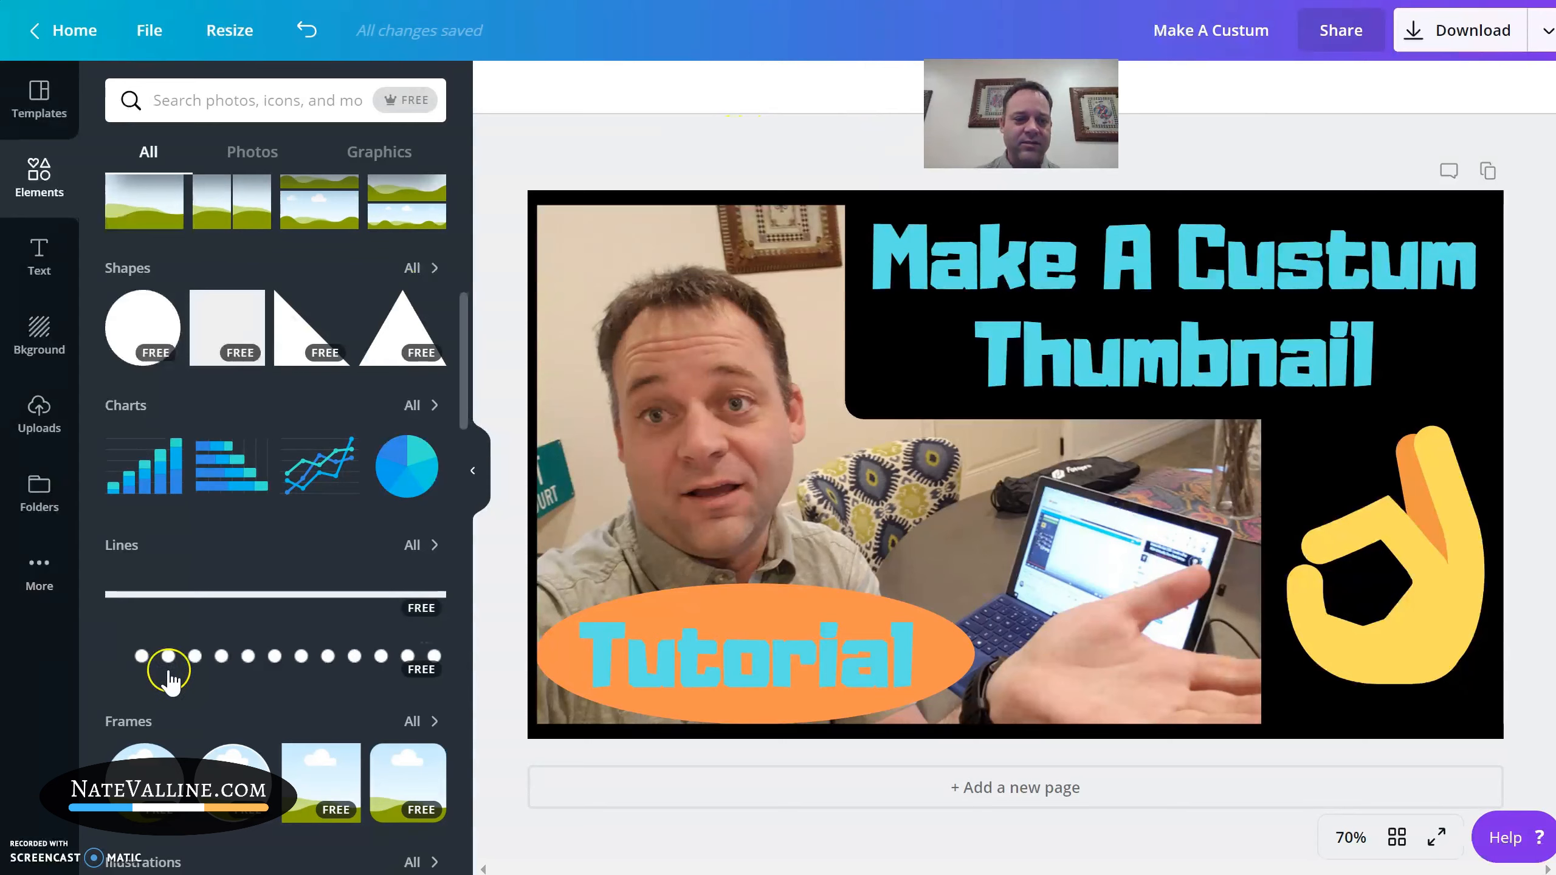
click(1236, 28)
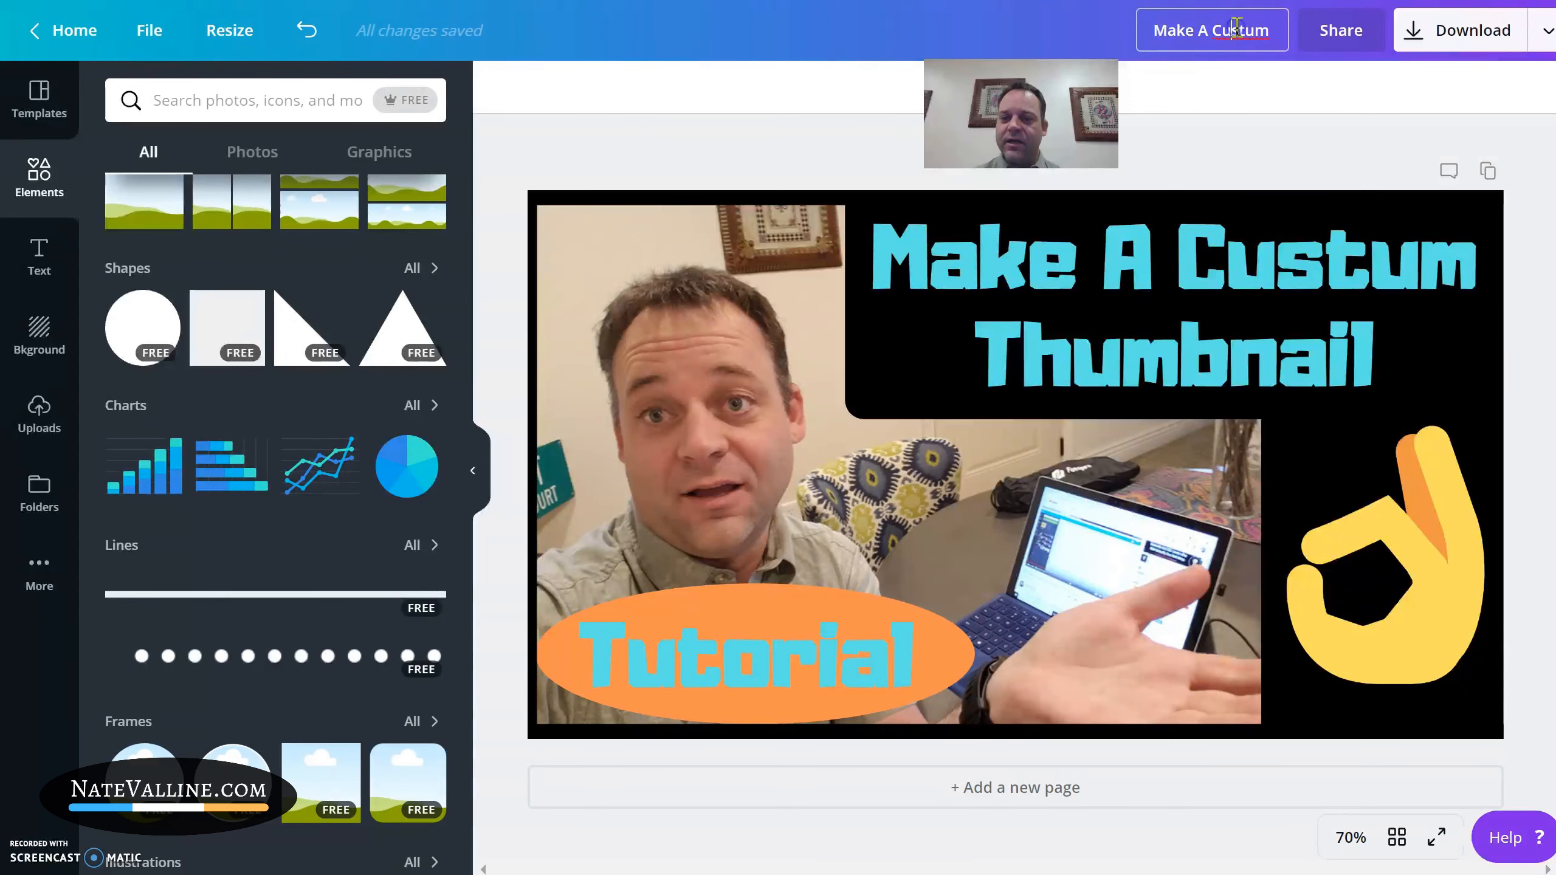
text(Cu)
text(omn Tu)
key(BackSpace)
key(BackSpace)
key(BackSpace)
key(BackSpace)
text(Thumnail)
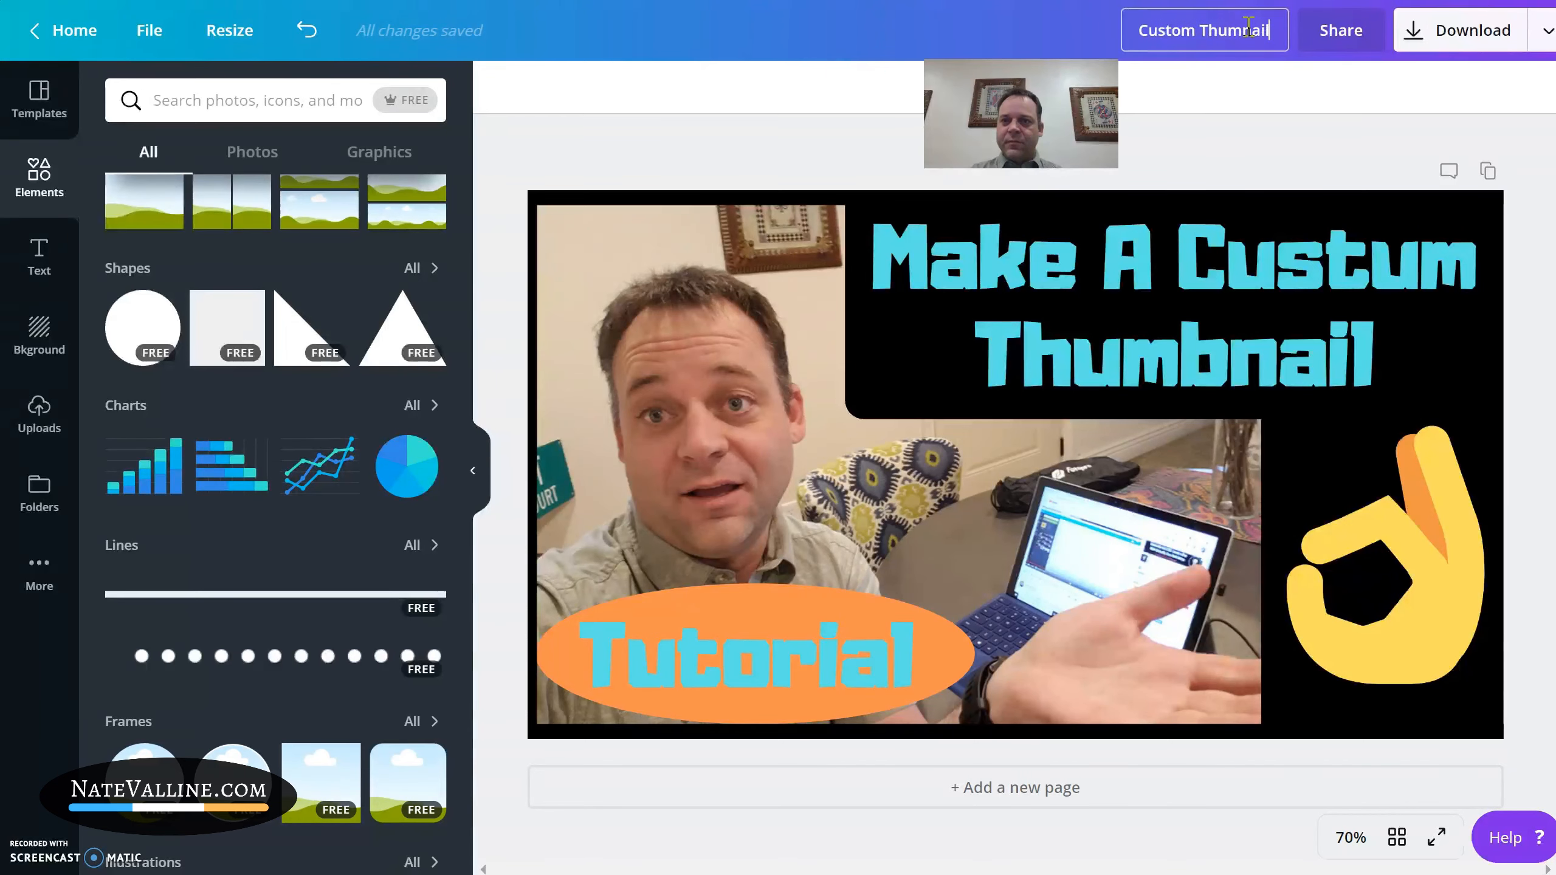
click(1298, 74)
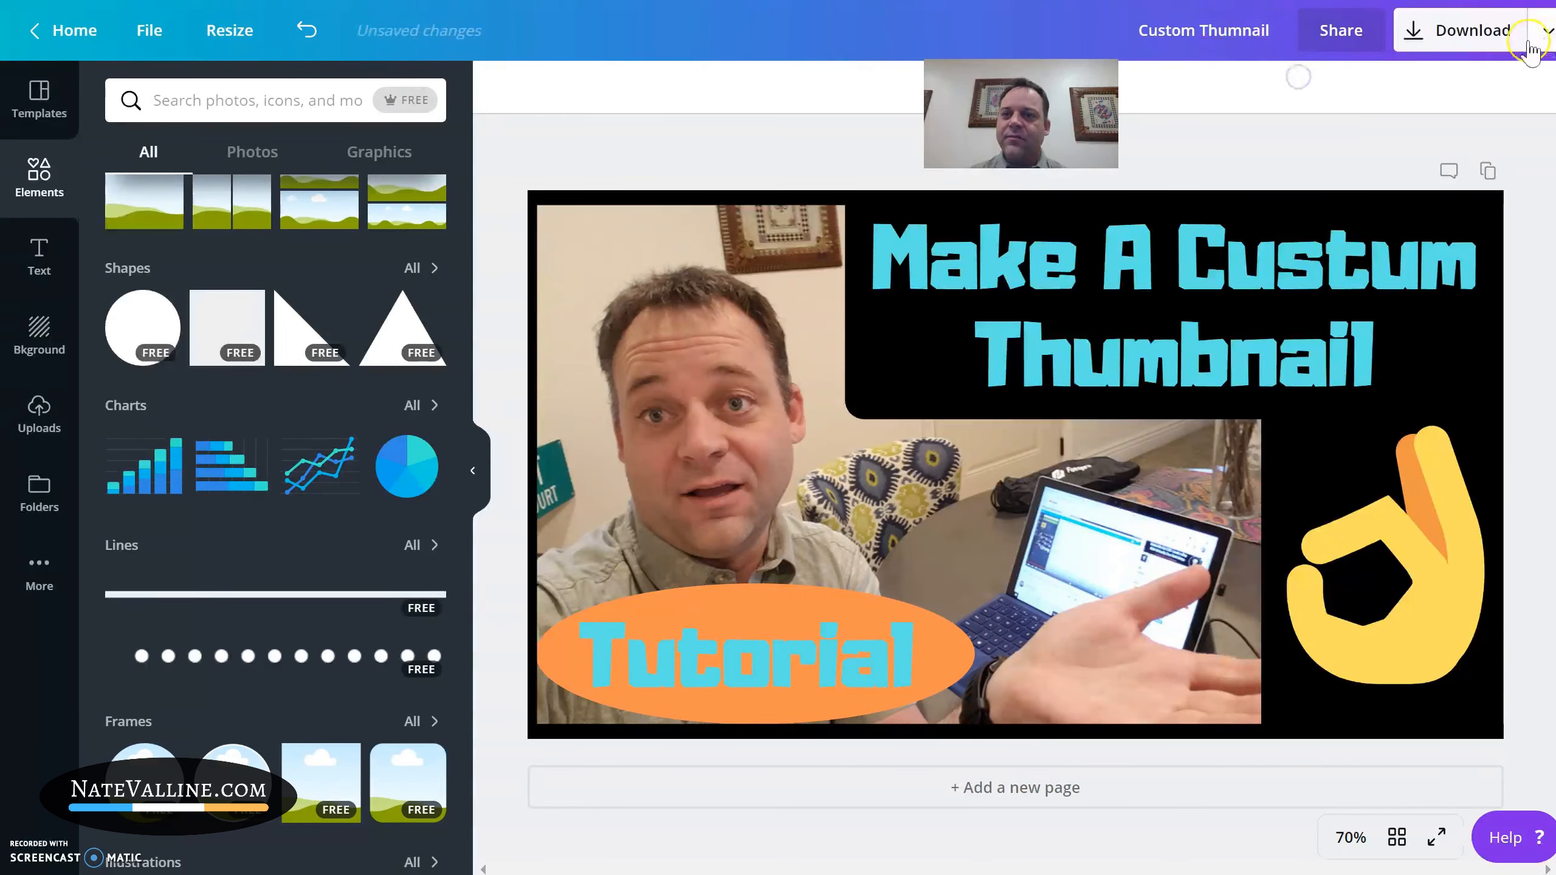
- Download the finished thumbnail design as a PNG file without a transparent background
click(1447, 44)
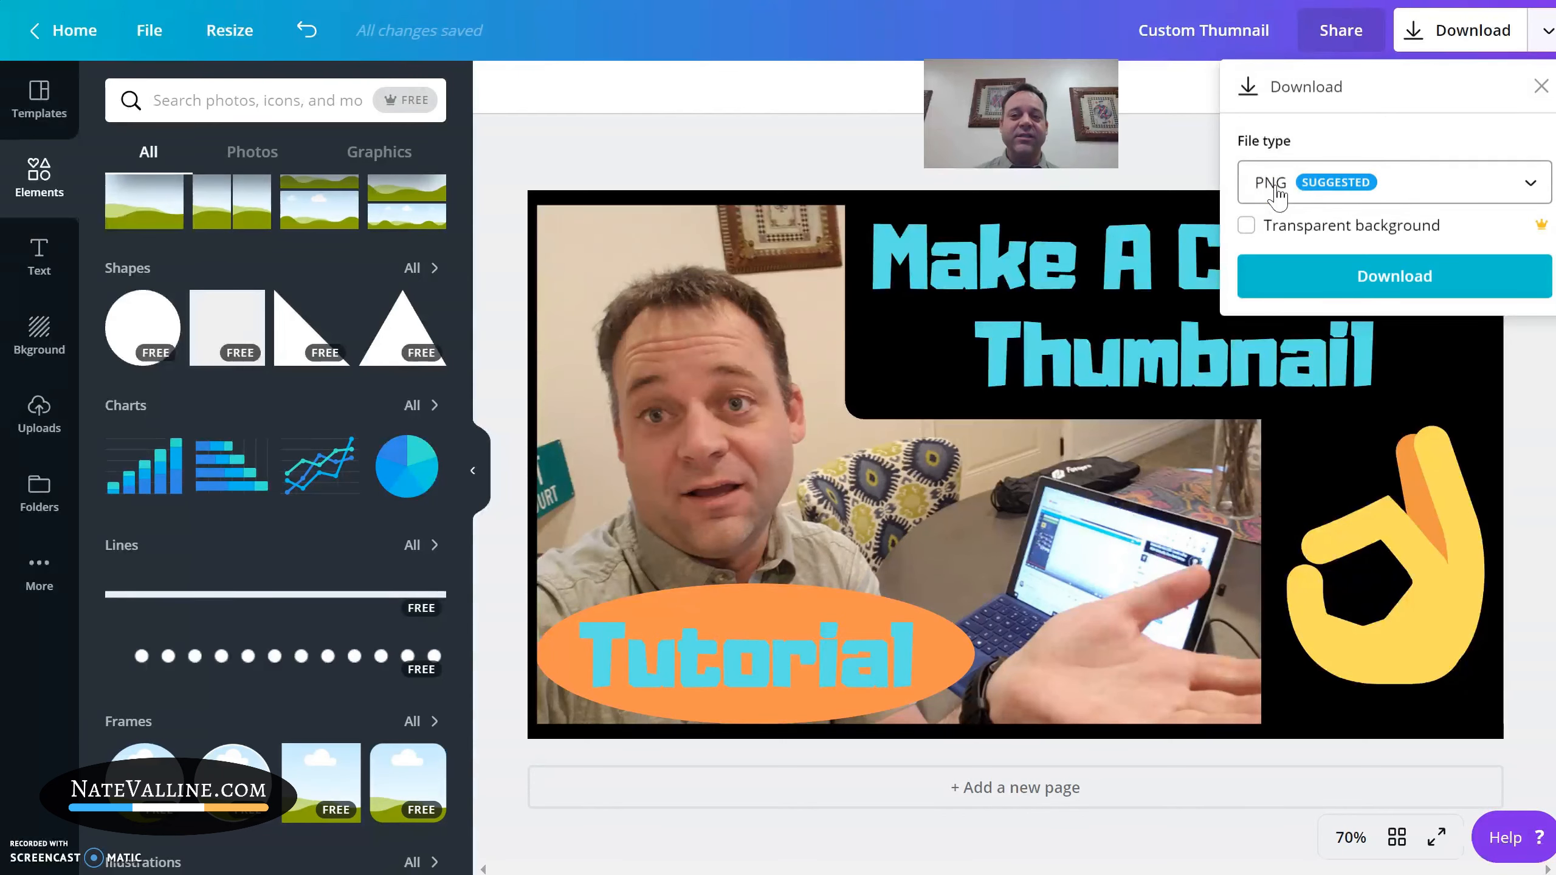
click(1406, 288)
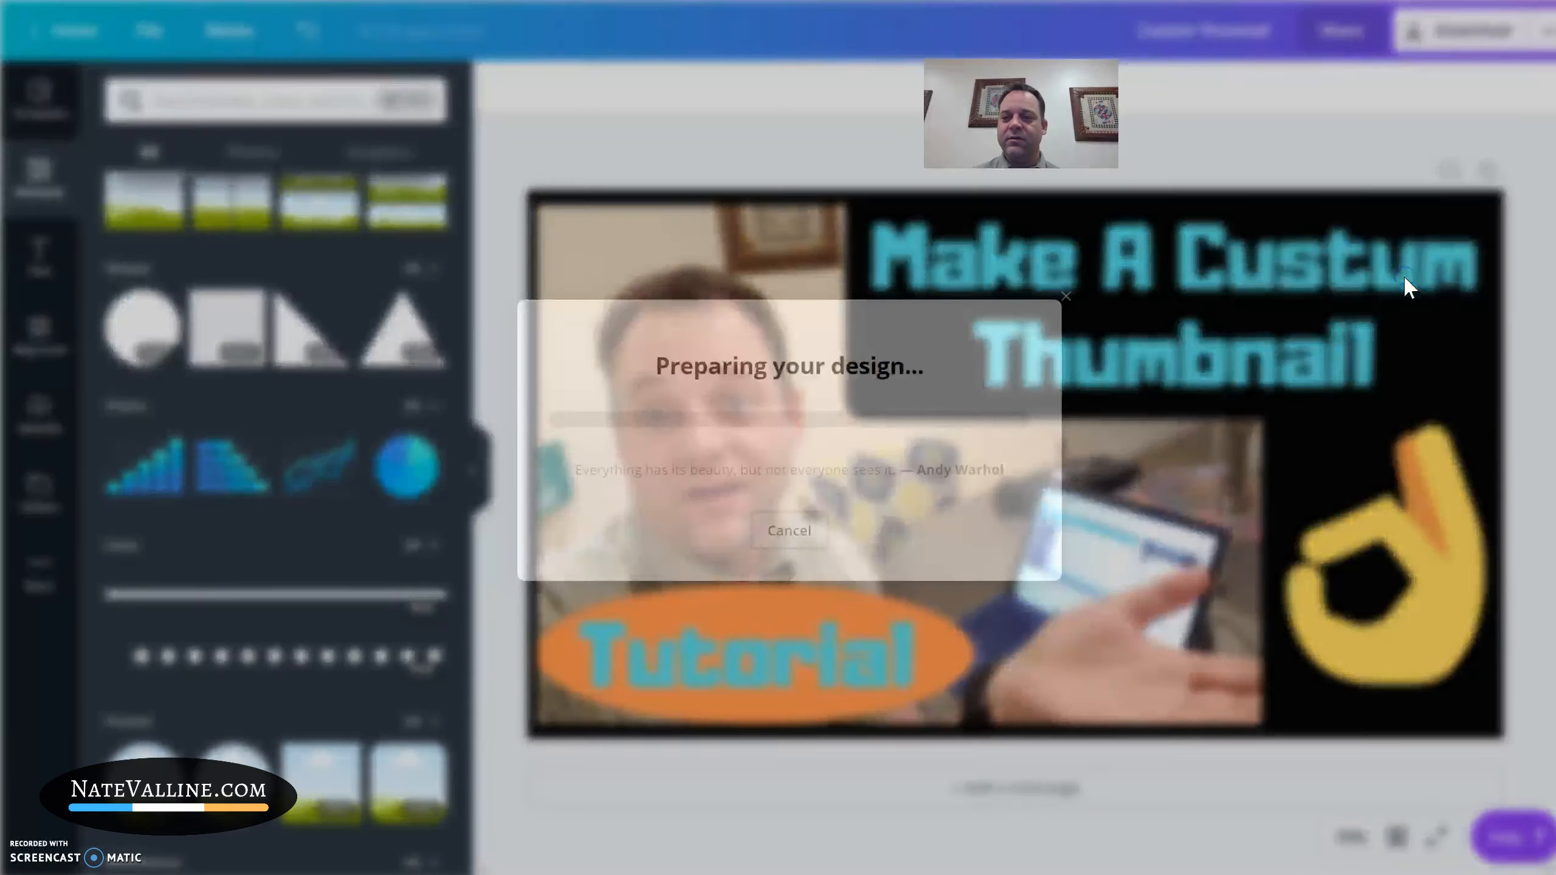